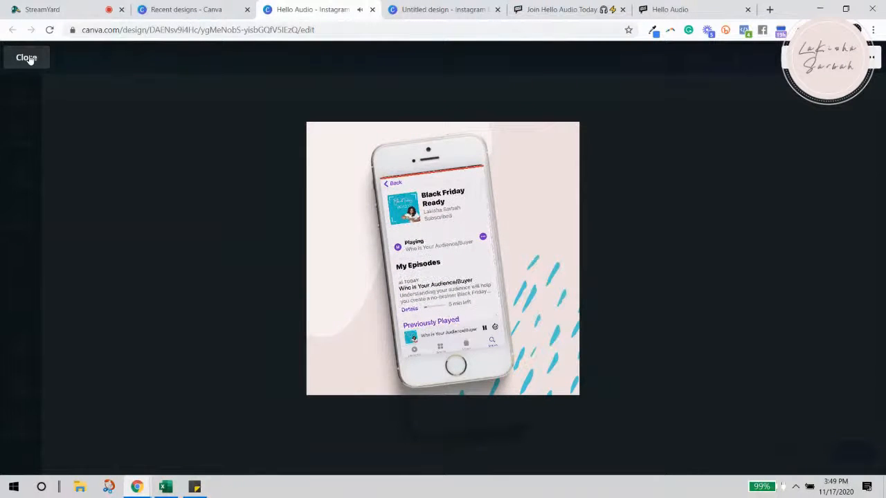
# Close the design preview, then move the podcast video off the phone mockup and fit it back onto the phone's screen.
pyautogui.click(26, 58)
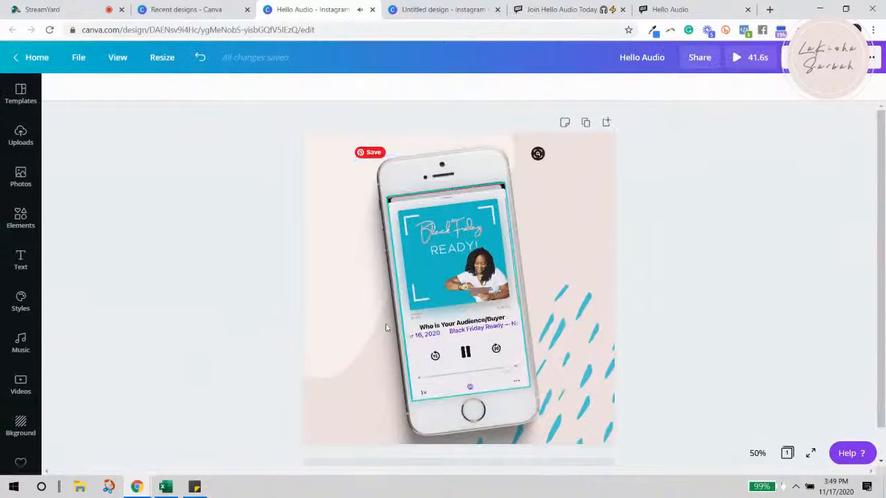
pyautogui.click(461, 298)
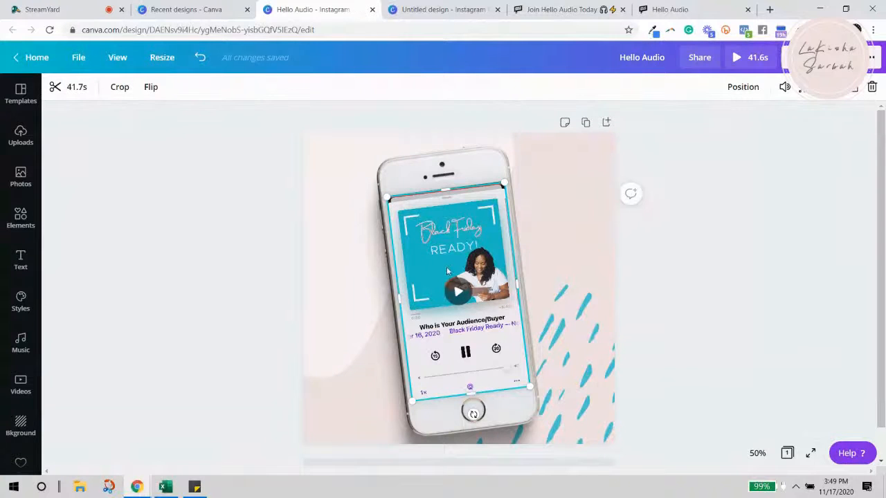
pyautogui.moveTo(461, 298); pyautogui.dragTo(554, 270)
pyautogui.moveTo(569, 223); pyautogui.dragTo(448, 263)
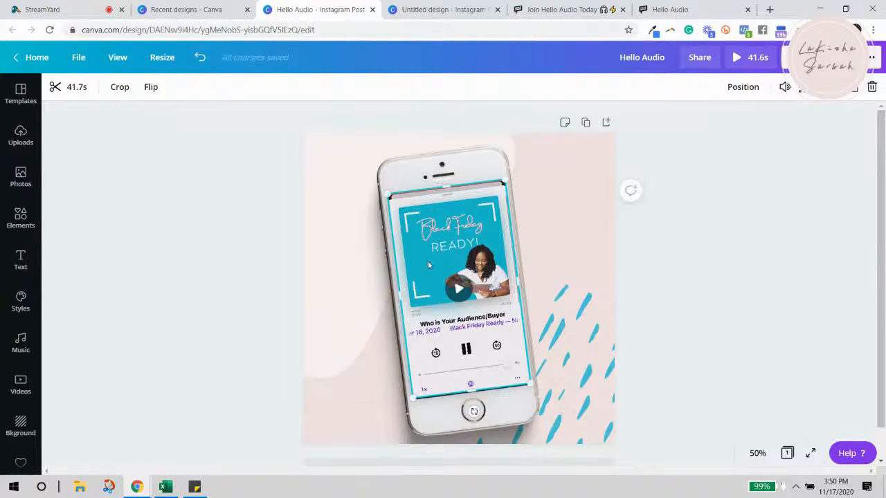
# Switch to the Hello Audio website and examine its introduction and the benefits of audio feeds.
pyautogui.click(427, 12)
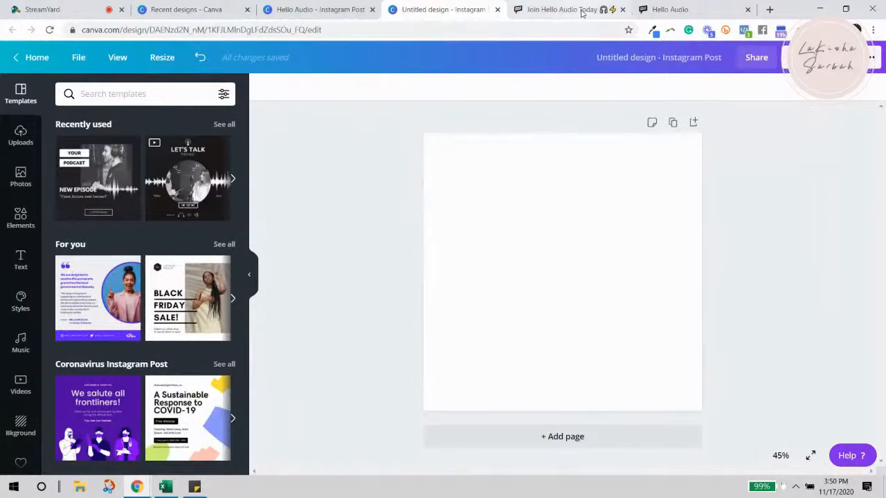
pyautogui.click(585, 13)
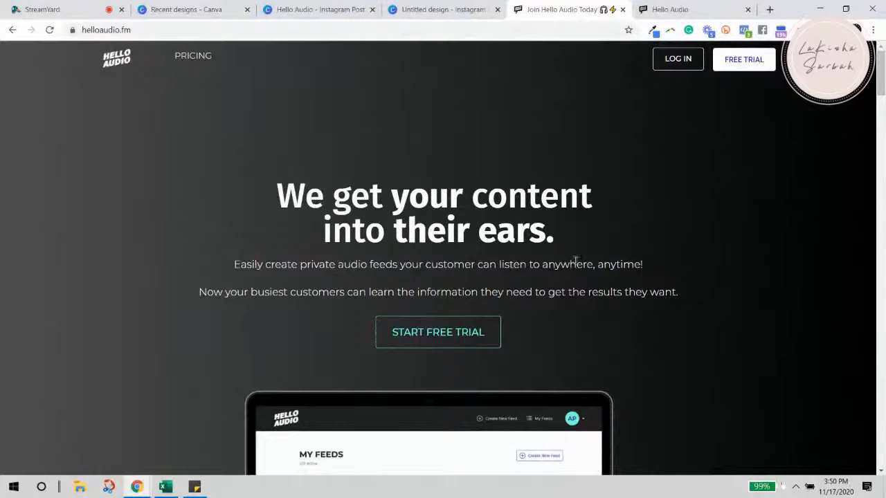
pyautogui.scroll(-2, 575, 261)
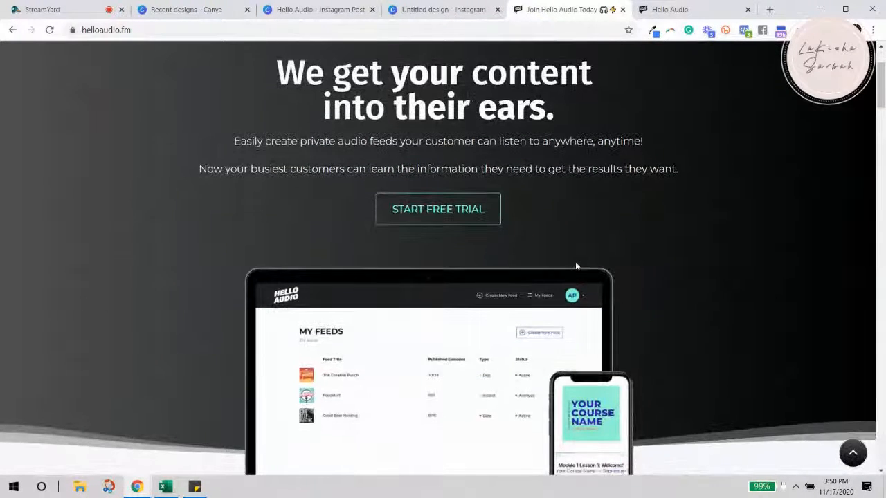
pyautogui.scroll(-2, 576, 263)
pyautogui.scroll(3, 634, 265)
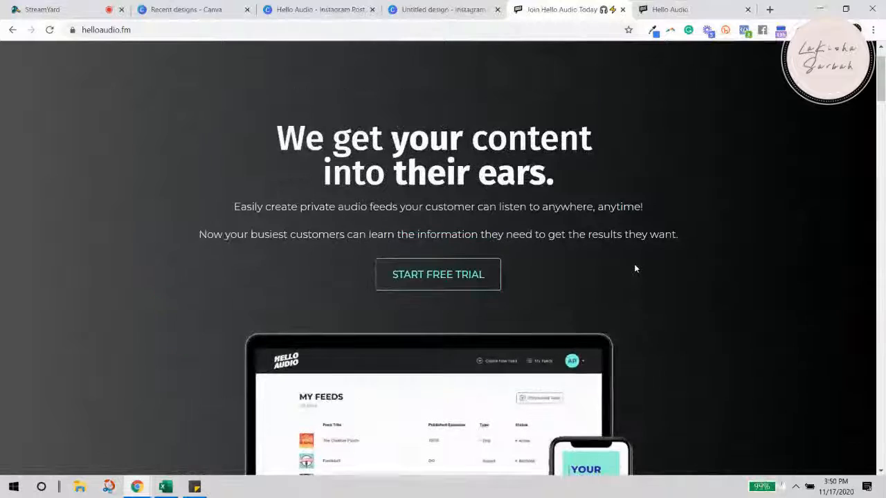
pyautogui.scroll(-3, 634, 268)
pyautogui.scroll(4, 763, 283)
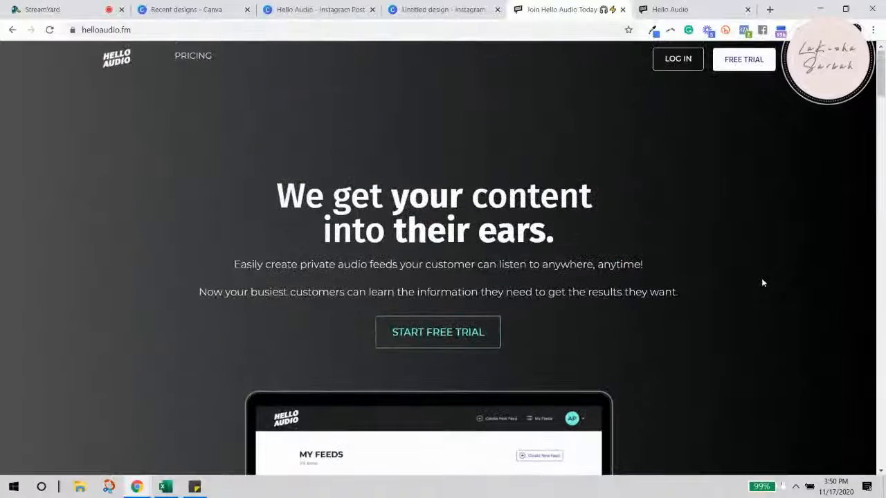
pyautogui.scroll(-4, 752, 301)
pyautogui.scroll(-5, 753, 303)
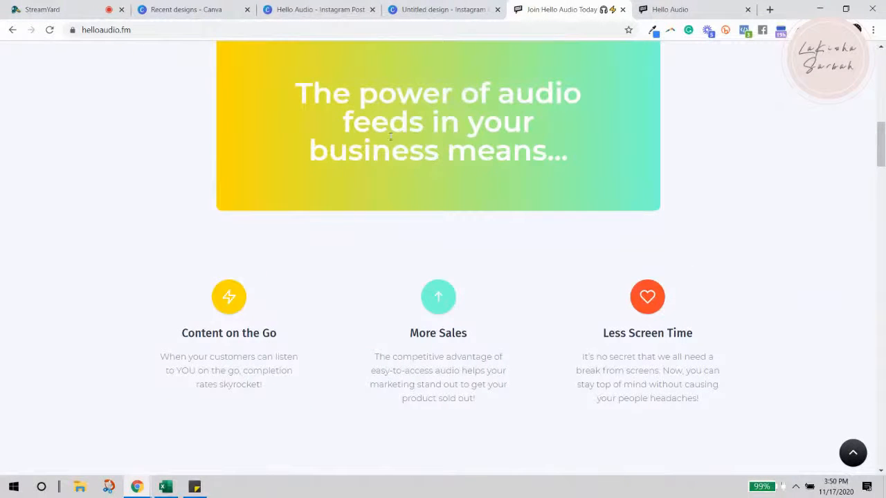
pyautogui.scroll(-2, 789, 228)
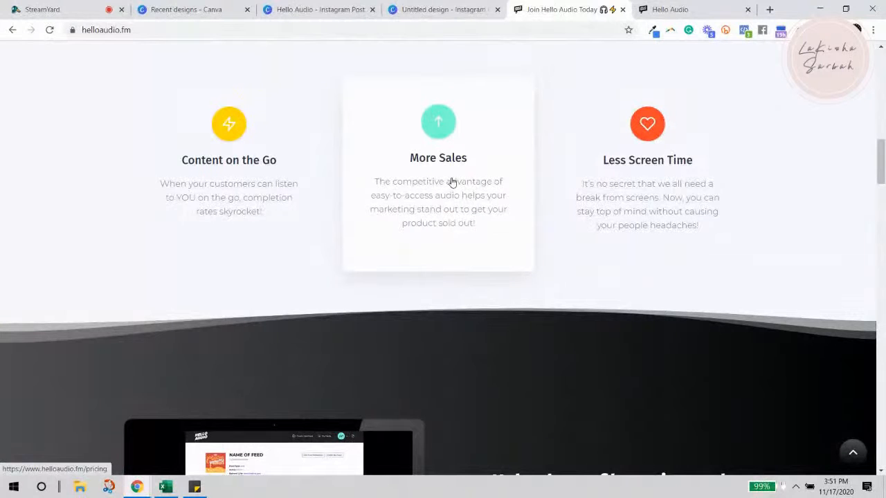
# Examine the website's feature sections on uploading files, controlling listener access and integrating with other platforms.
pyautogui.scroll(-4, 667, 192)
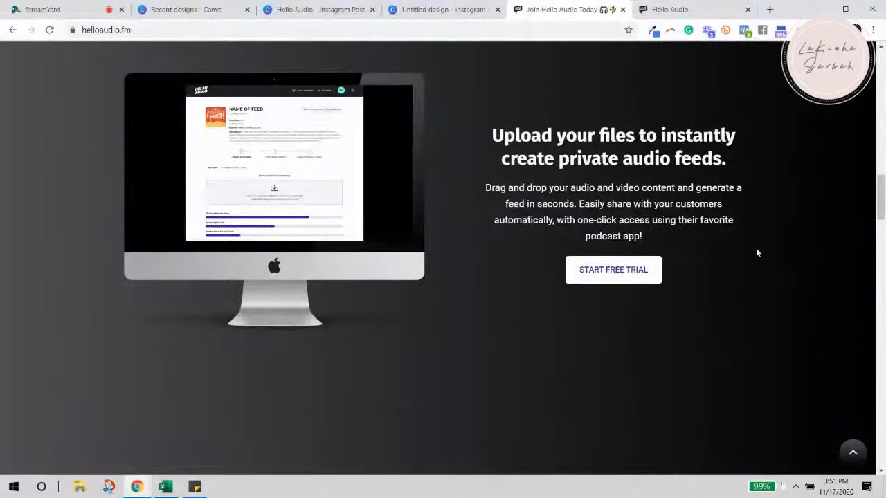
pyautogui.scroll(-8, 676, 186)
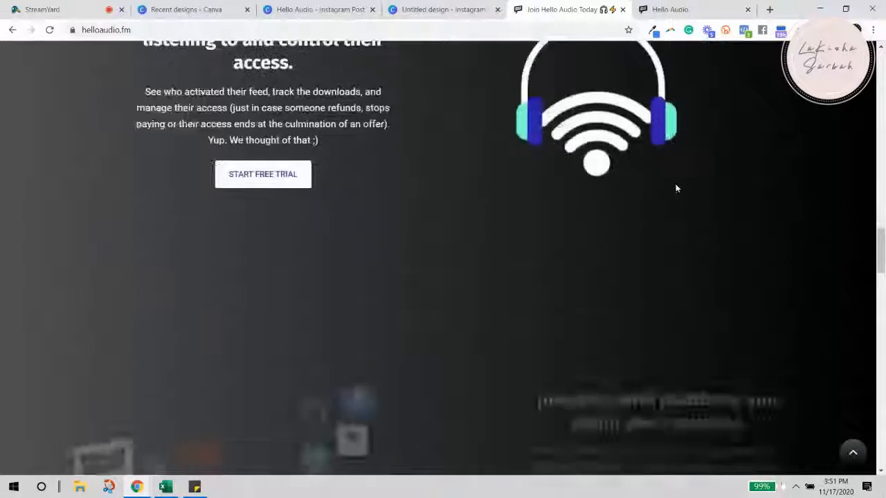
pyautogui.scroll(-4, 622, 187)
pyautogui.scroll(1, 643, 231)
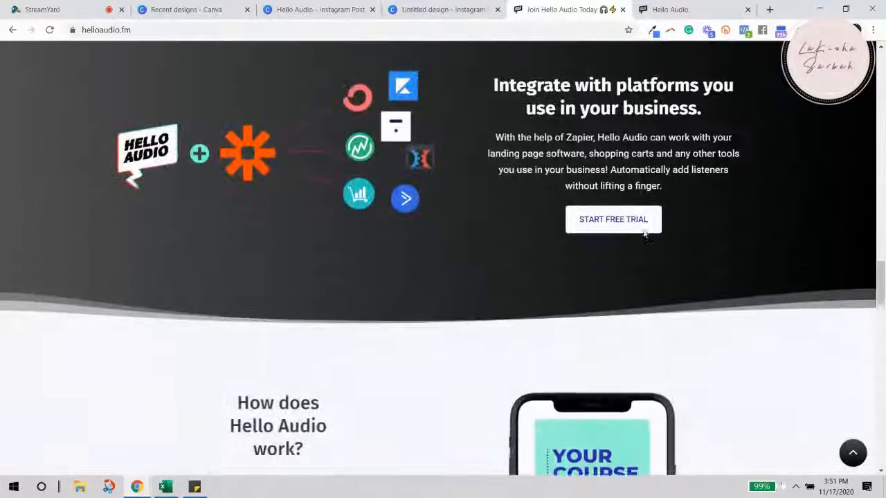
pyautogui.scroll(1, 644, 235)
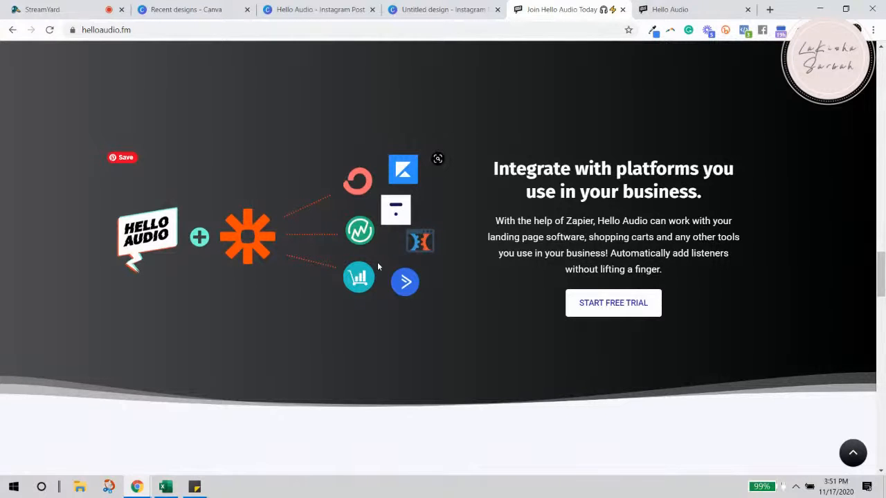
# Review the "How does Hello Audio work?" steps and the testimonials, and return to the start of the page.
pyautogui.scroll(-5, 425, 317)
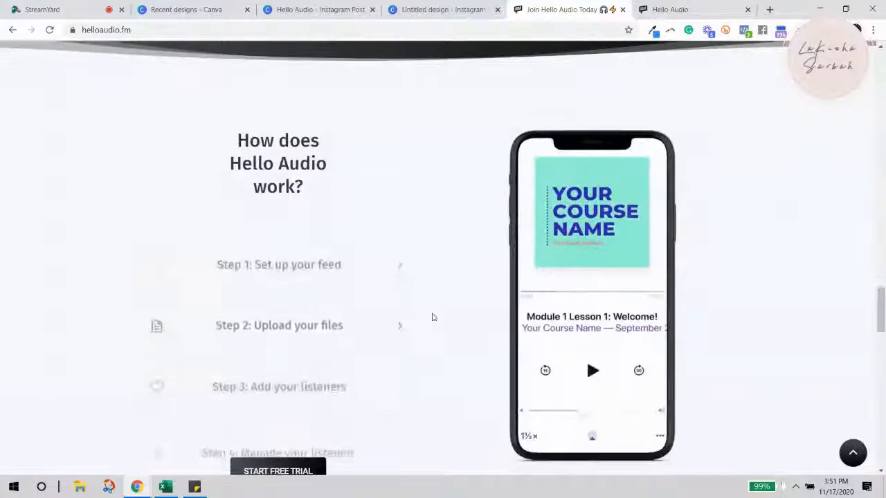
pyautogui.scroll(-3, 423, 348)
pyautogui.scroll(2, 425, 353)
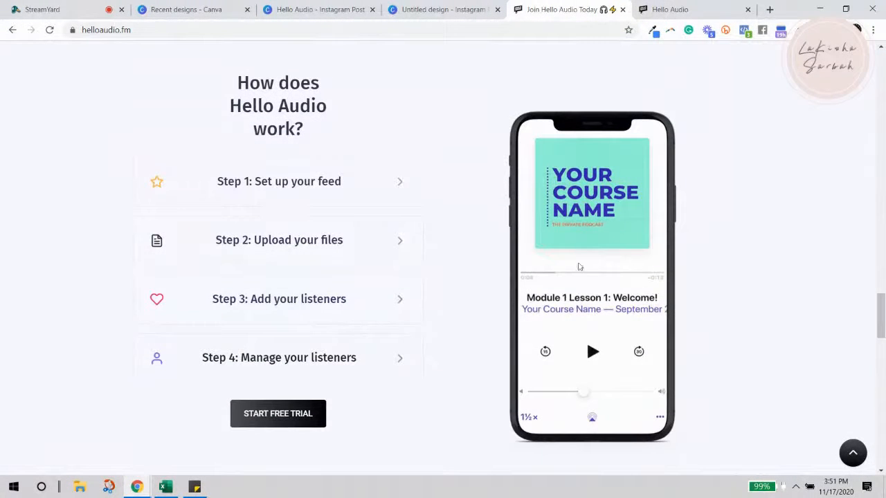
pyautogui.scroll(-5, 710, 336)
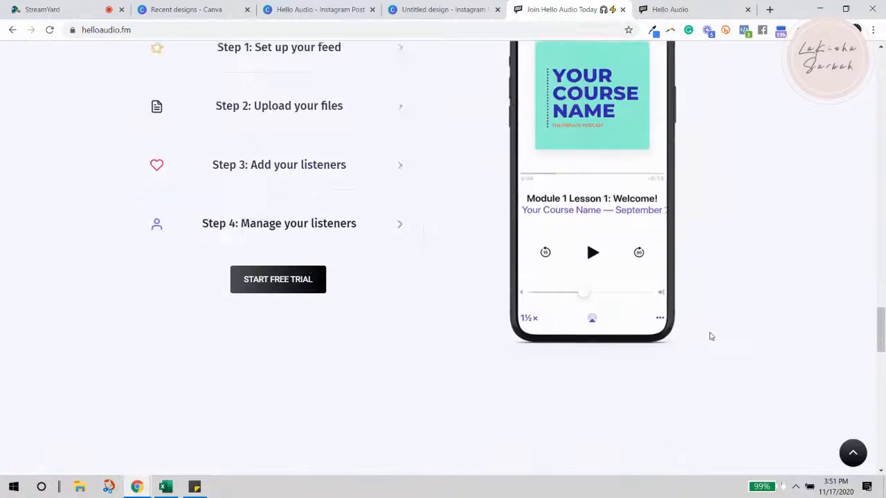
pyautogui.scroll(-10, 709, 336)
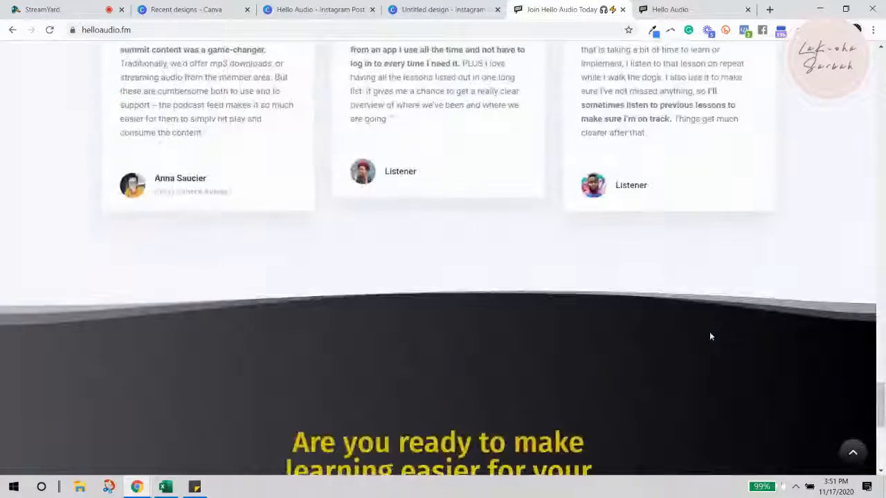
pyautogui.scroll(-4, 709, 337)
pyautogui.scroll(15, 709, 336)
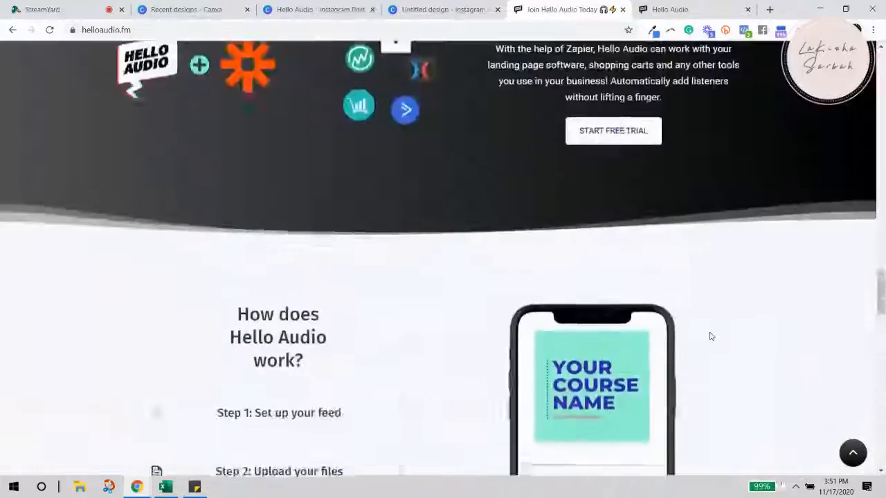
pyautogui.scroll(10, 710, 336)
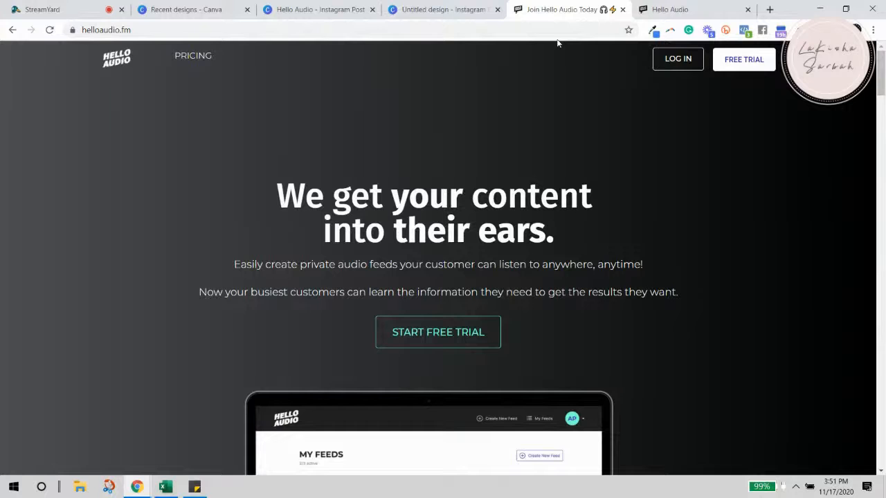
# Switch to the Hello Audio account and open the Black Friday Ready feed to review its details.
pyautogui.click(668, 14)
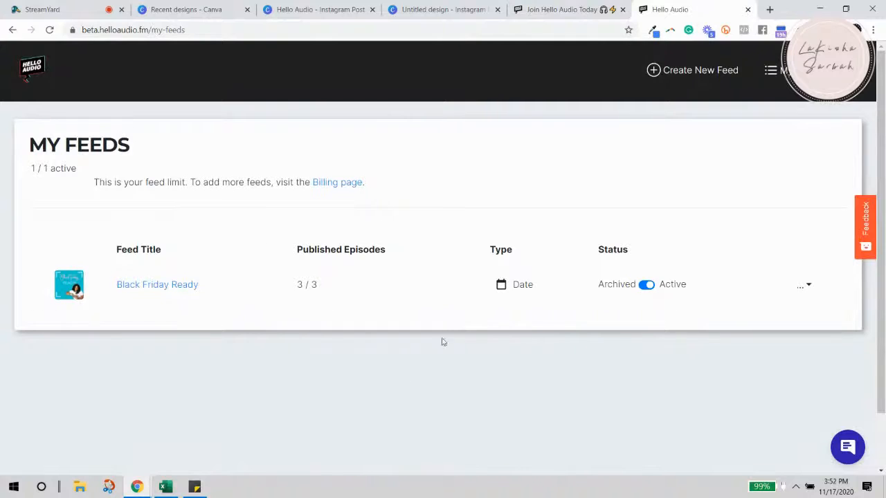
pyautogui.click(177, 284)
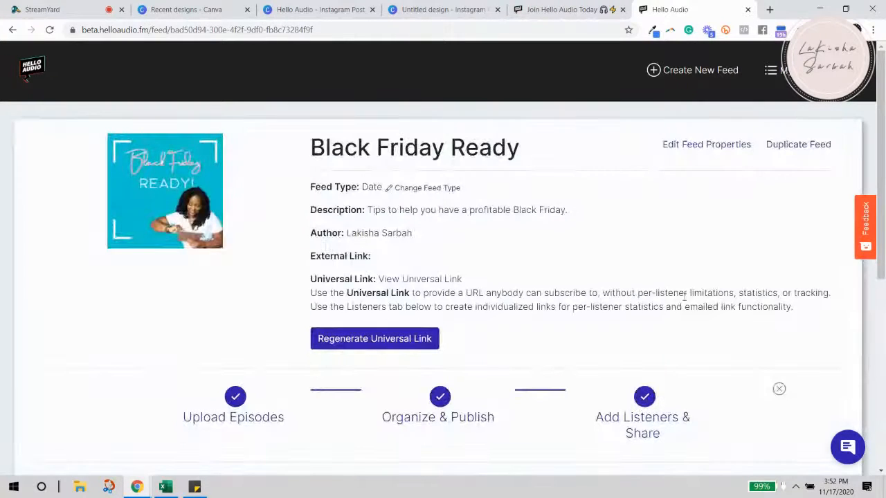
pyautogui.scroll(-2, 810, 256)
pyautogui.scroll(3, 810, 253)
pyautogui.scroll(-2, 598, 273)
pyautogui.scroll(2, 470, 169)
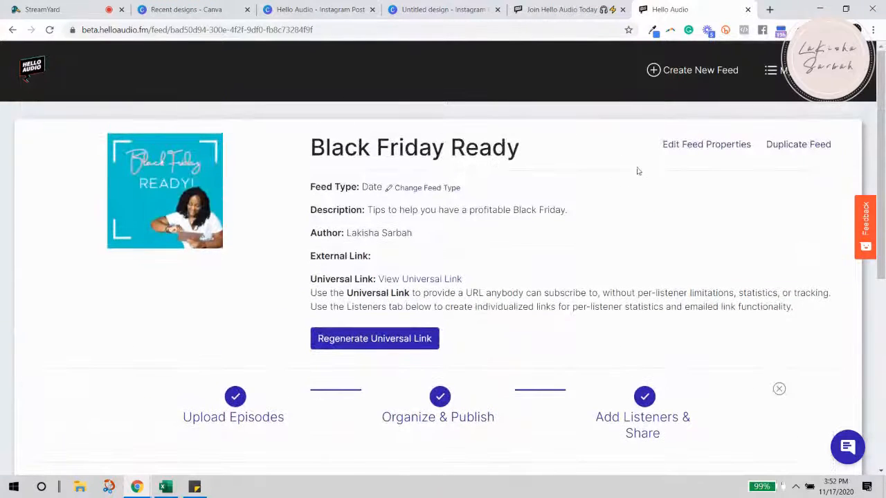
# Open the feed's properties, review the title, type, author, link, description and image fields, and return to the feeds without saving.
pyautogui.click(693, 149)
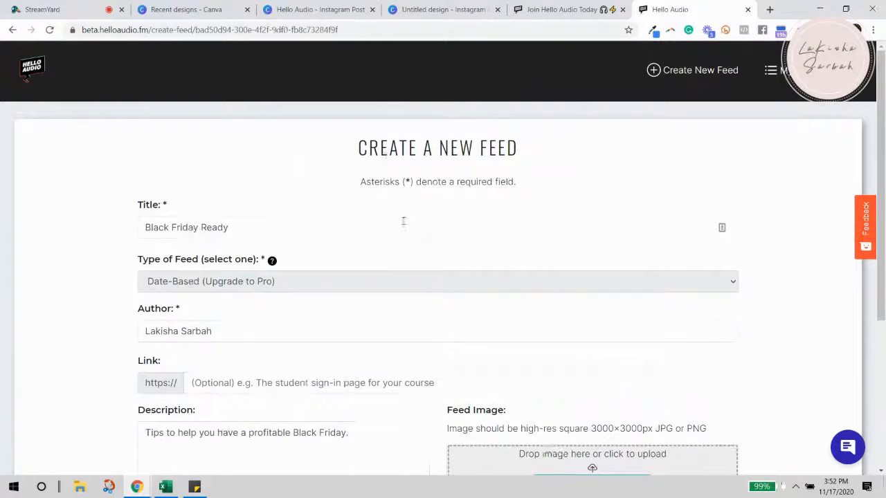
pyautogui.scroll(-1, 414, 216)
pyautogui.scroll(-1, 255, 162)
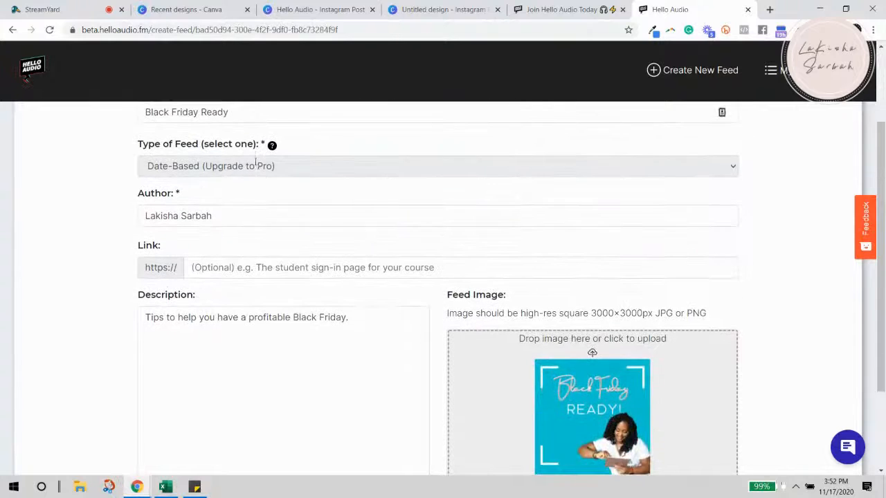
pyautogui.scroll(2, 242, 163)
pyautogui.scroll(-1, 230, 213)
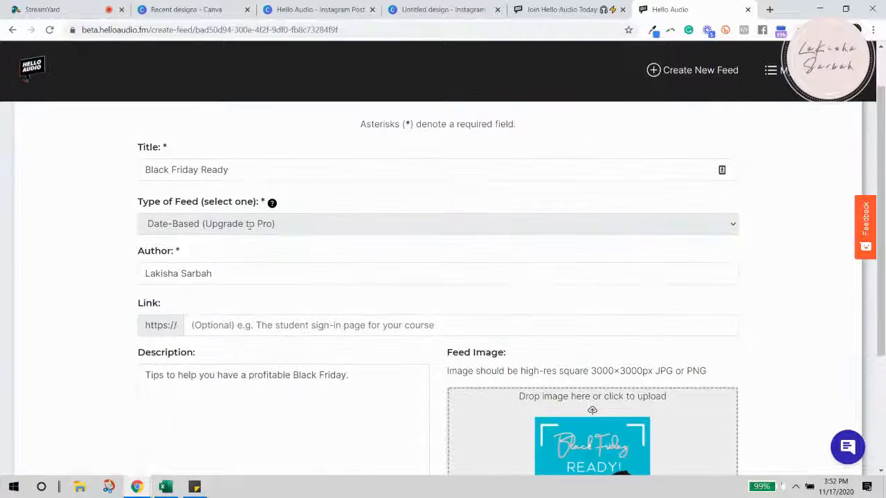
pyautogui.scroll(-1, 288, 221)
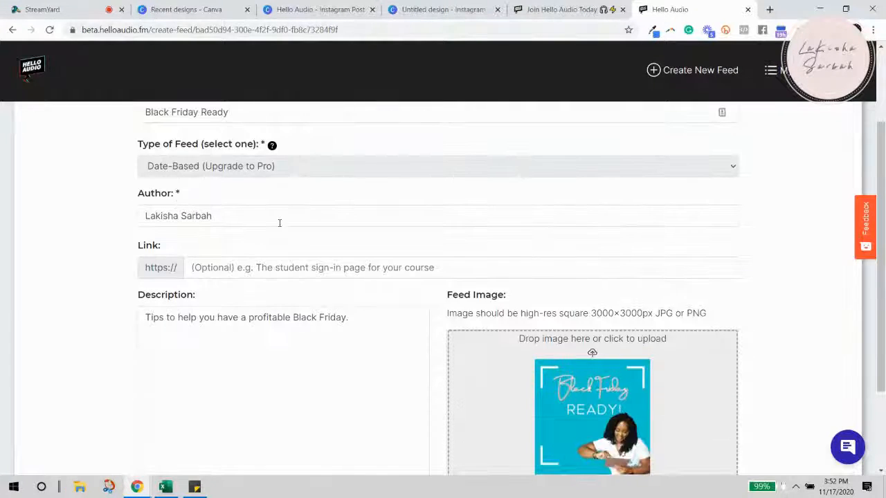
pyautogui.scroll(-2, 280, 227)
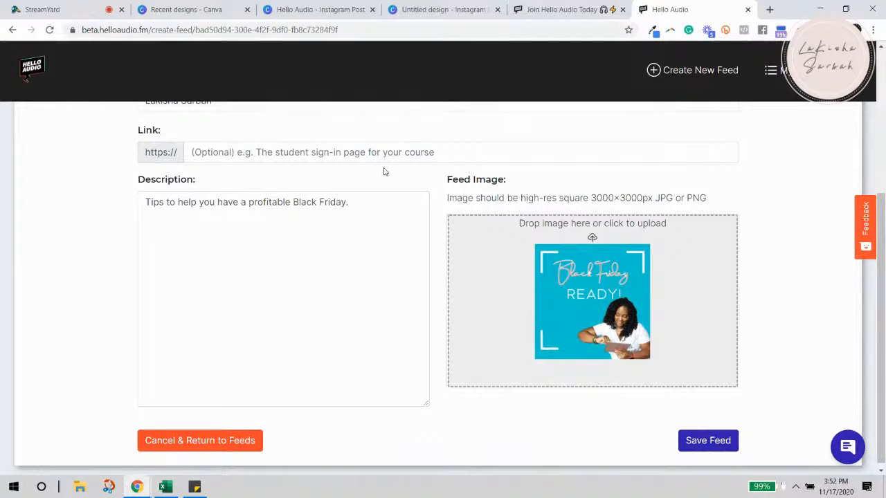
pyautogui.scroll(-1, 388, 211)
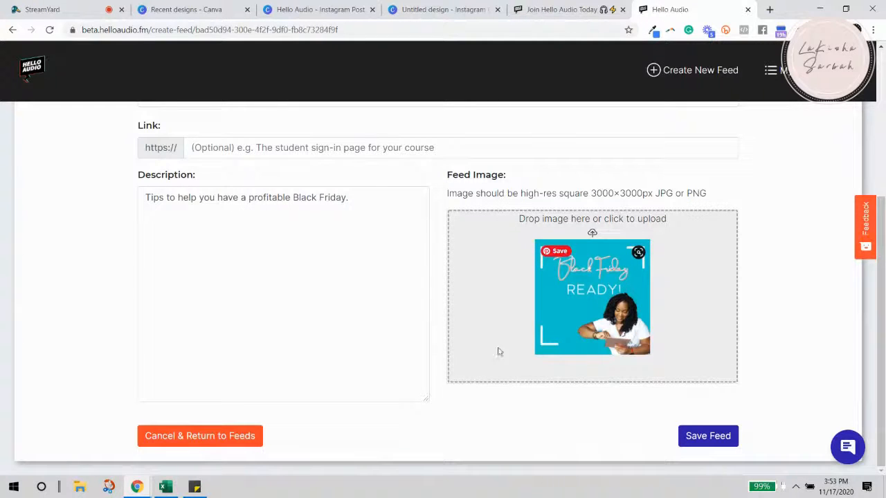
pyautogui.scroll(3, 713, 338)
pyautogui.scroll(-3, 713, 337)
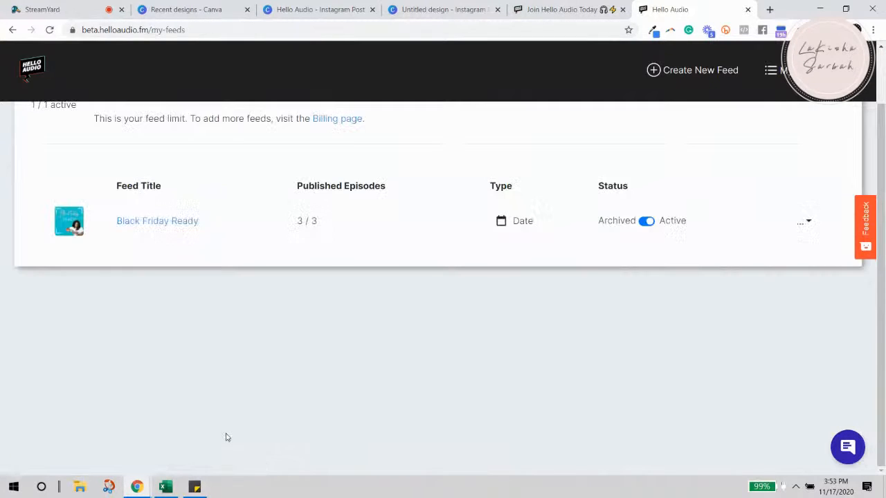
# Open the Black Friday Ready feed and examine its episode upload area and the list of published episodes.
pyautogui.click(179, 223)
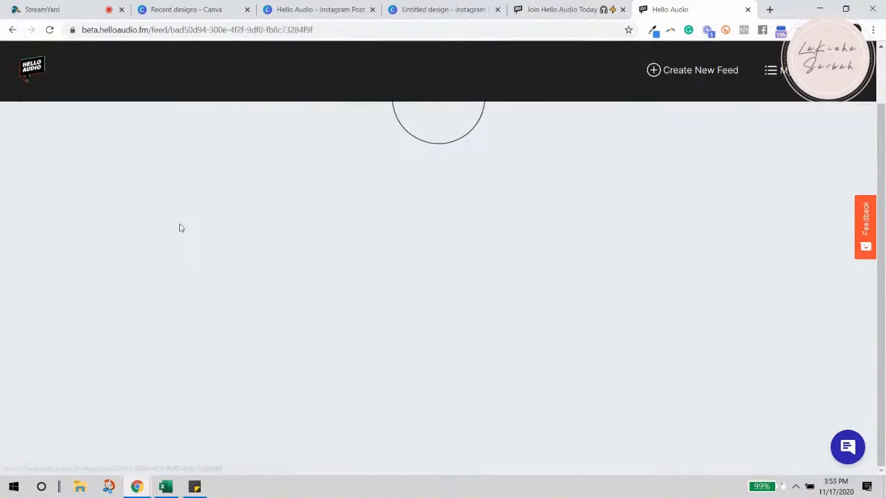
pyautogui.scroll(1, 474, 281)
pyautogui.scroll(-3, 480, 260)
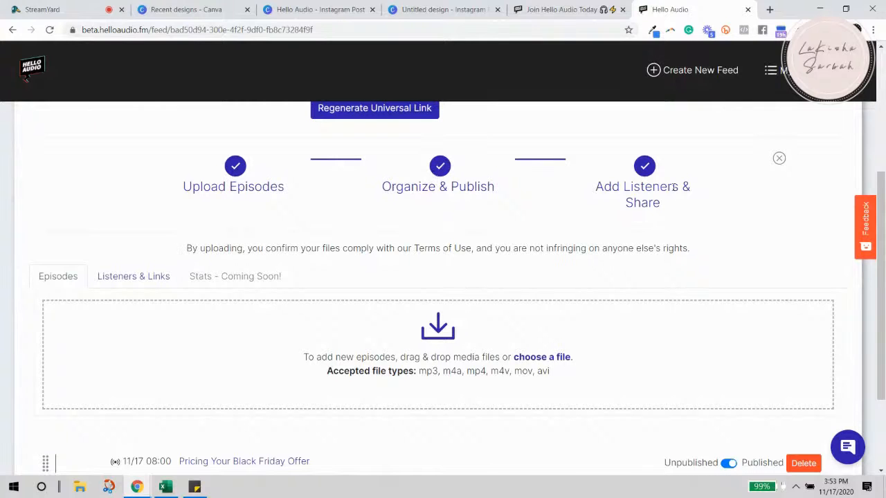
pyautogui.scroll(-2, 717, 263)
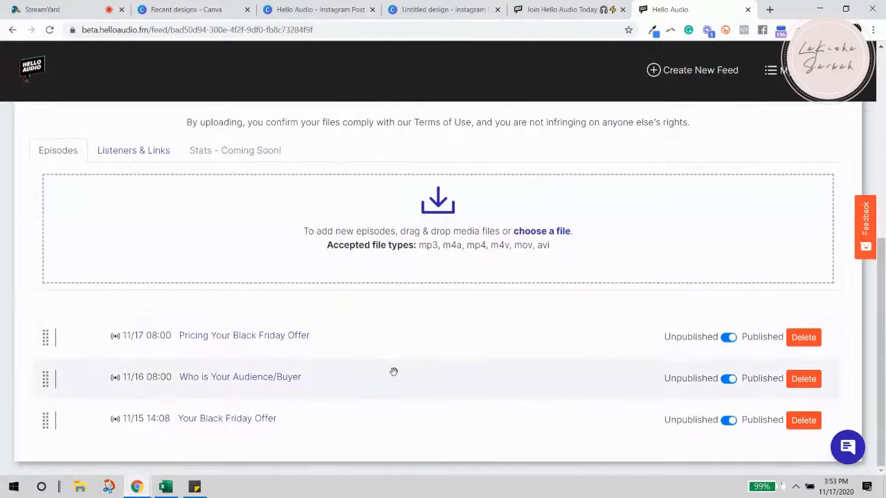
pyautogui.scroll(2, 393, 371)
pyautogui.scroll(-2, 381, 360)
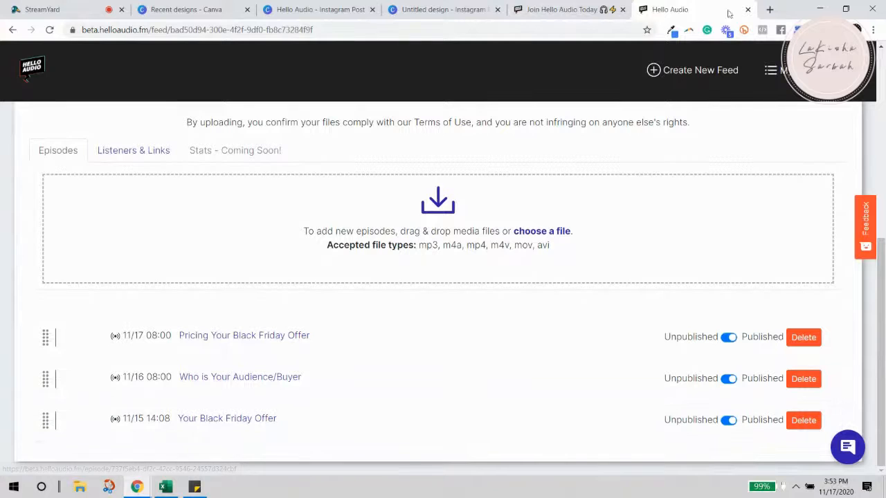
# Search the web for Zoom in a new browser tab, open the zoom.us site and look over its home page.
pyautogui.click(768, 9)
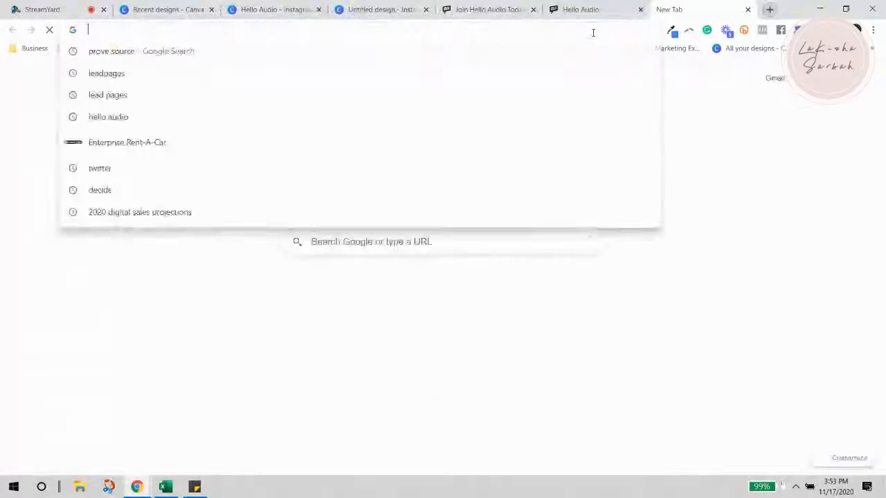
pyautogui.write('Zoom')
pyautogui.press('BackSpace')
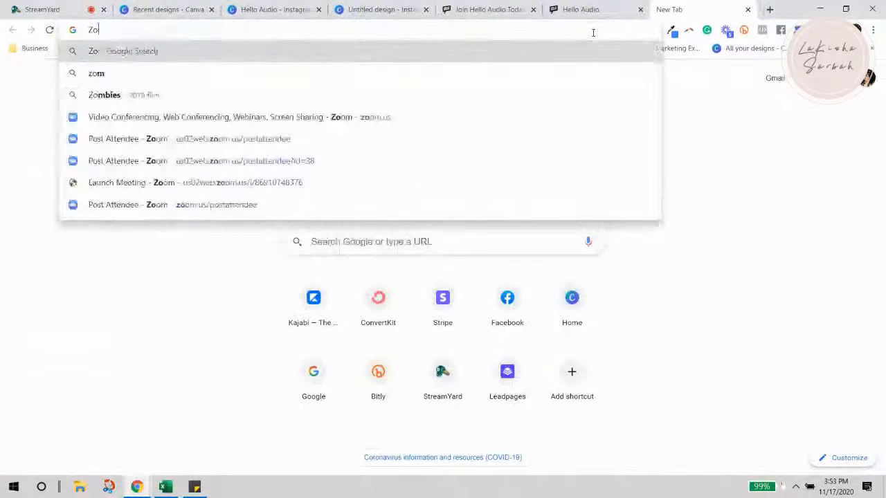
pyautogui.write('om')
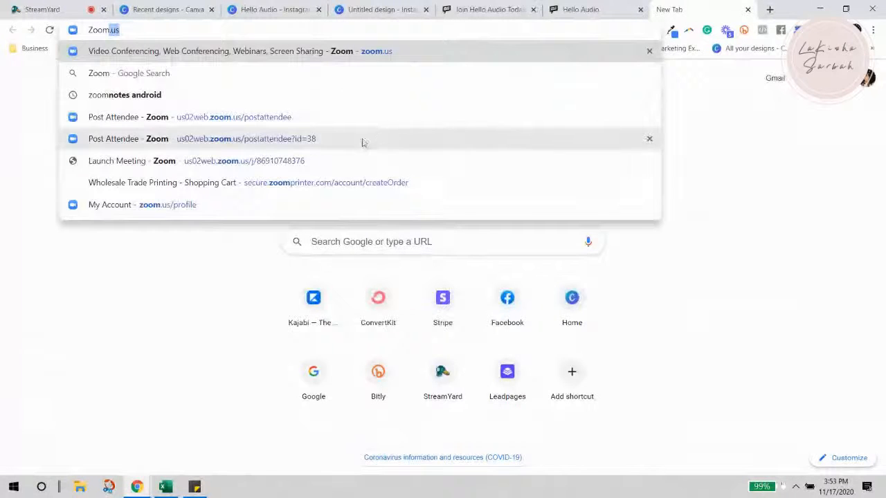
pyautogui.click(167, 73)
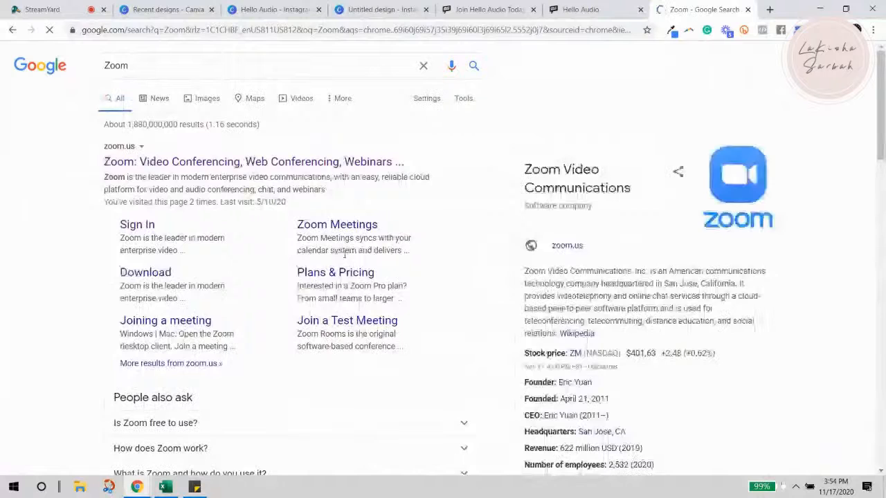
pyautogui.click(187, 162)
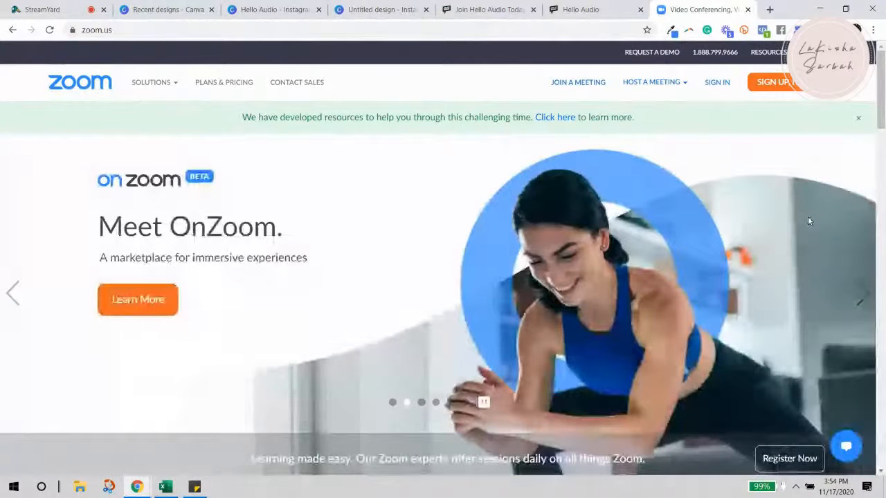
pyautogui.scroll(-7, 782, 222)
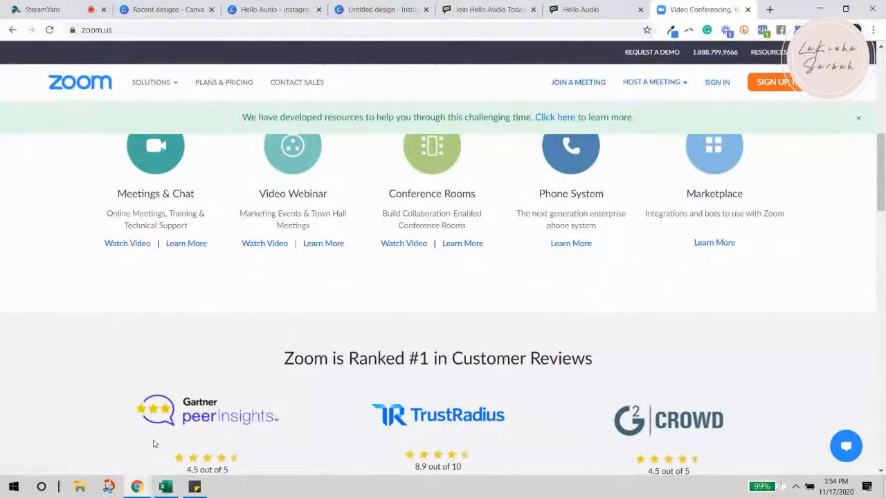
pyautogui.scroll(5, 405, 415)
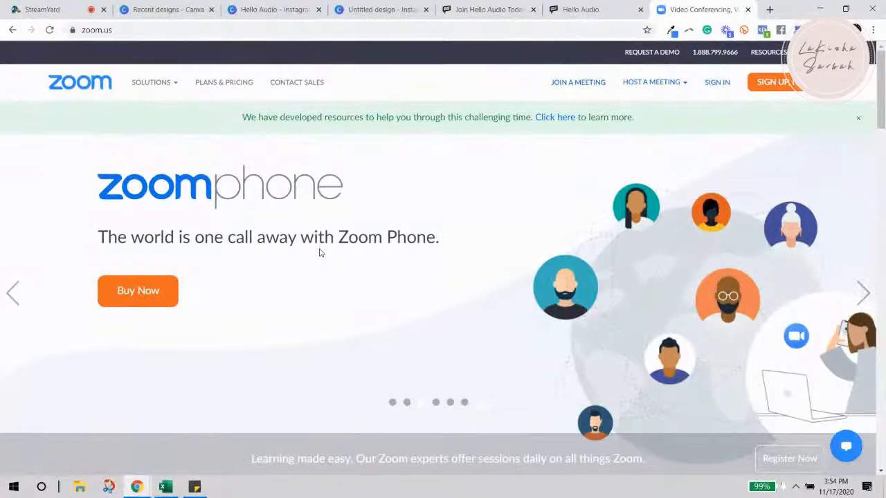
# Launch the Zoom desktop app from the Windows list of installed apps and maximize its window.
pyautogui.click(14, 486)
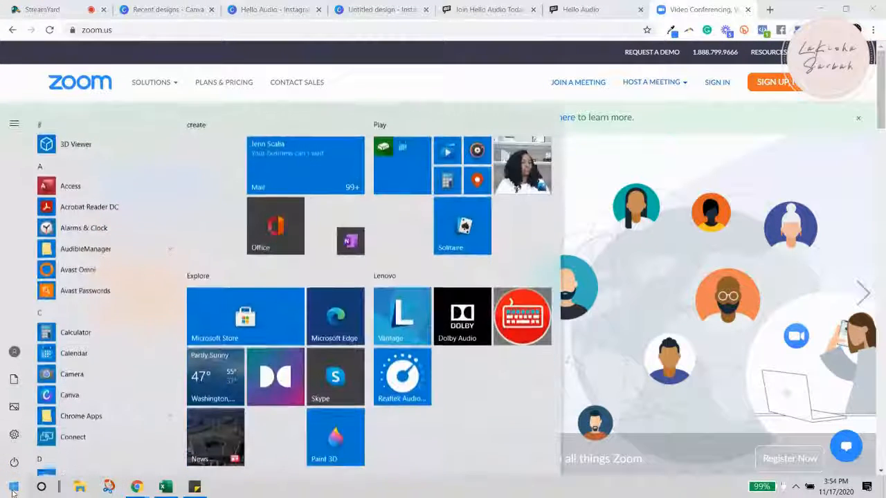
pyautogui.click(41, 453)
pyautogui.click(67, 366)
pyautogui.click(69, 417)
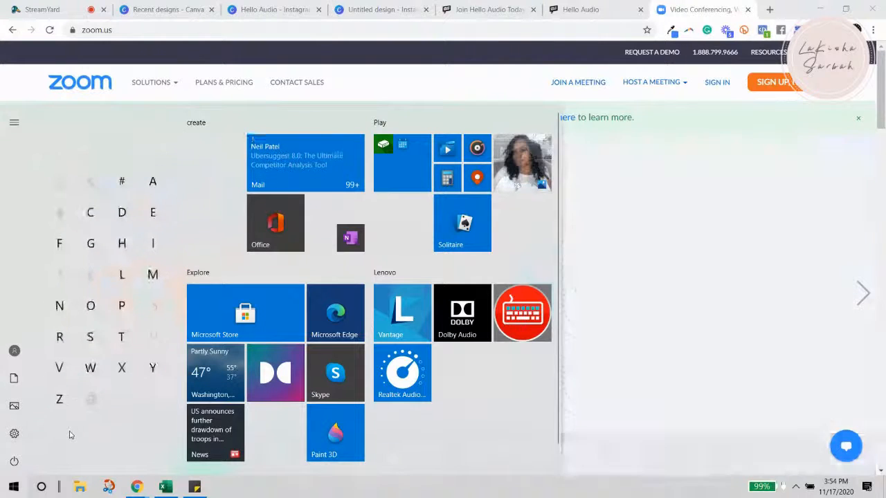
pyautogui.click(93, 422)
pyautogui.click(93, 433)
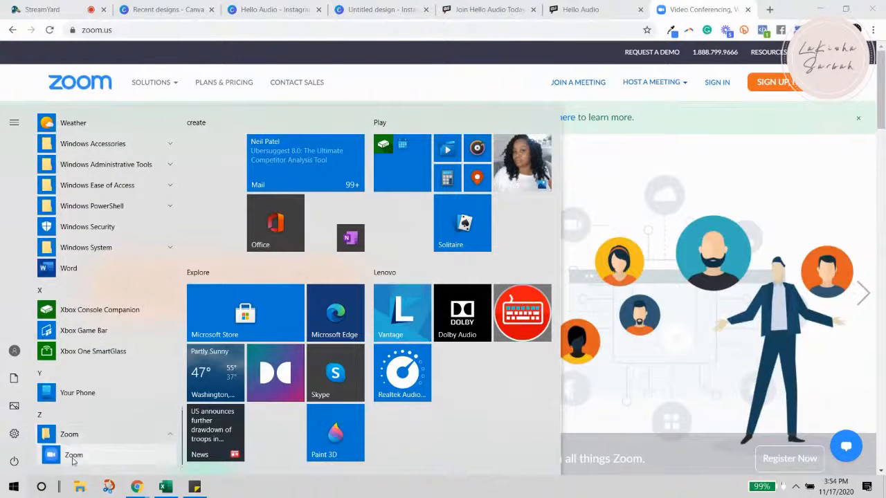
pyautogui.click(73, 454)
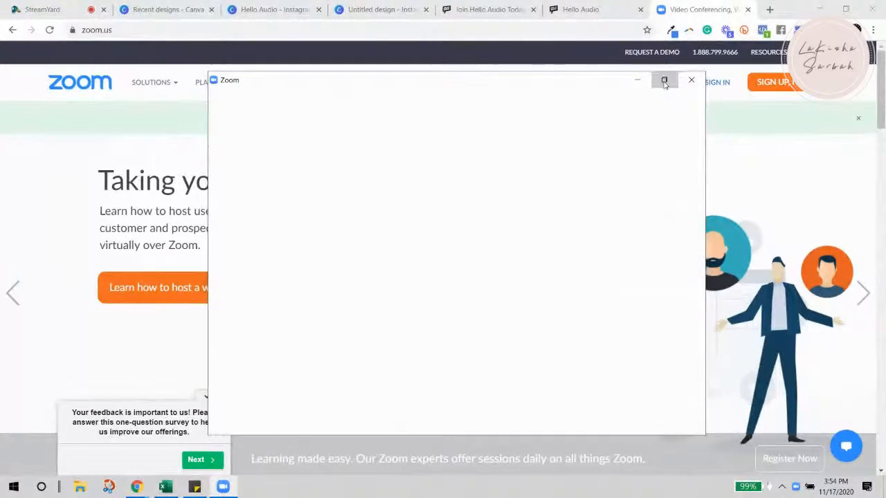
pyautogui.click(664, 81)
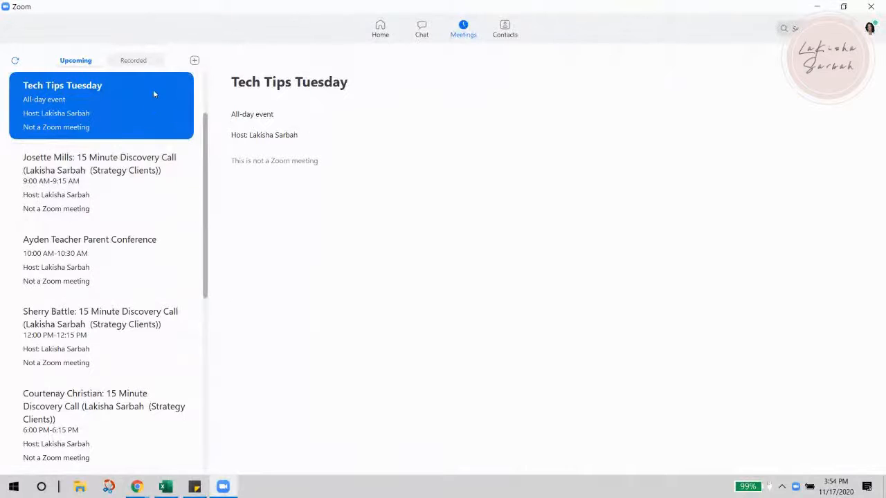
# Start a new Zoom meeting from the home screen, maximize its window and unmute the microphone.
pyautogui.click(380, 29)
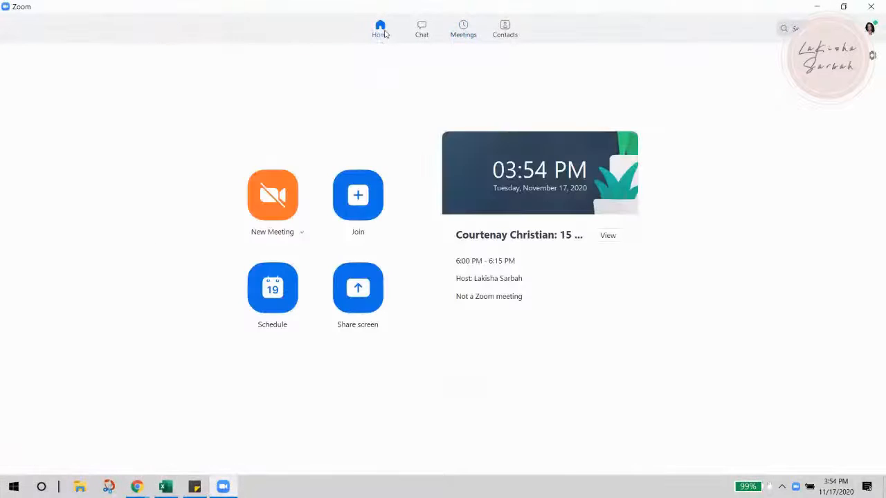
pyautogui.click(264, 213)
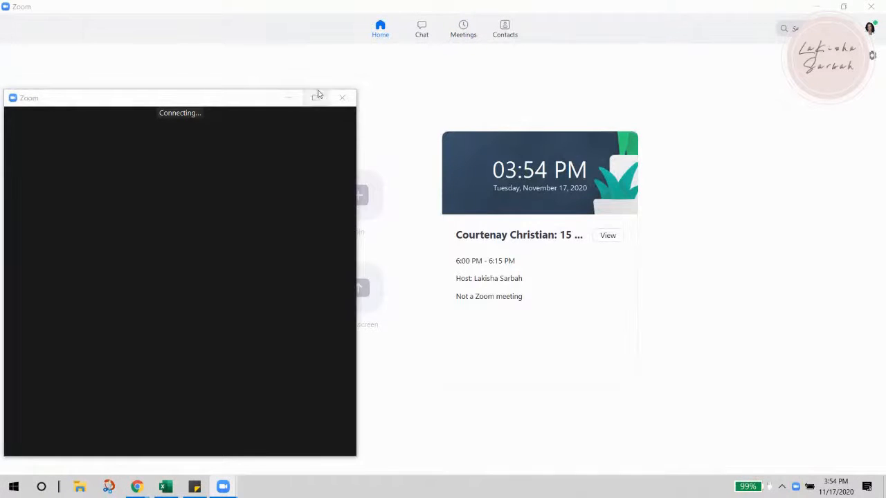
pyautogui.click(318, 97)
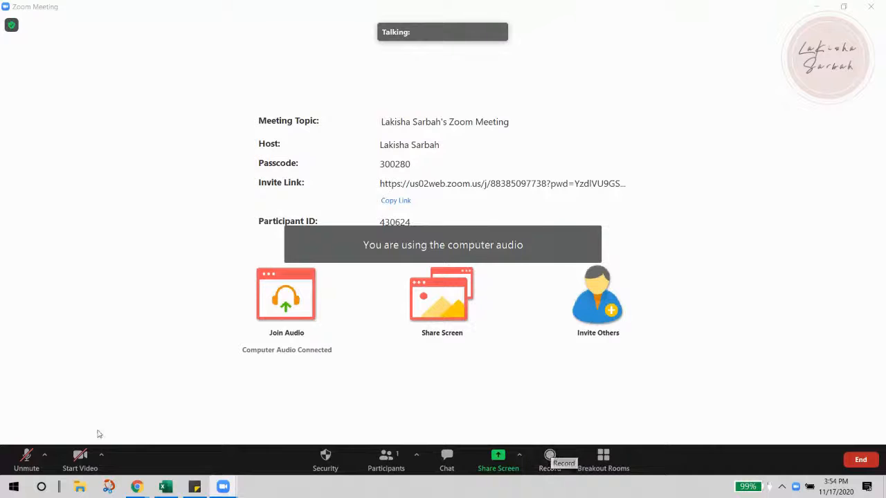
pyautogui.click(26, 457)
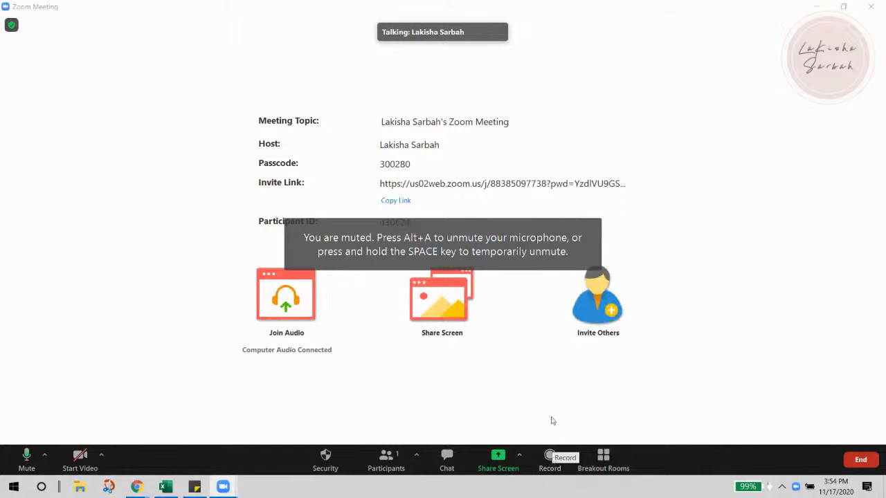
# Make two short test recordings of the meeting on this computer, stopping each one.
pyautogui.click(550, 457)
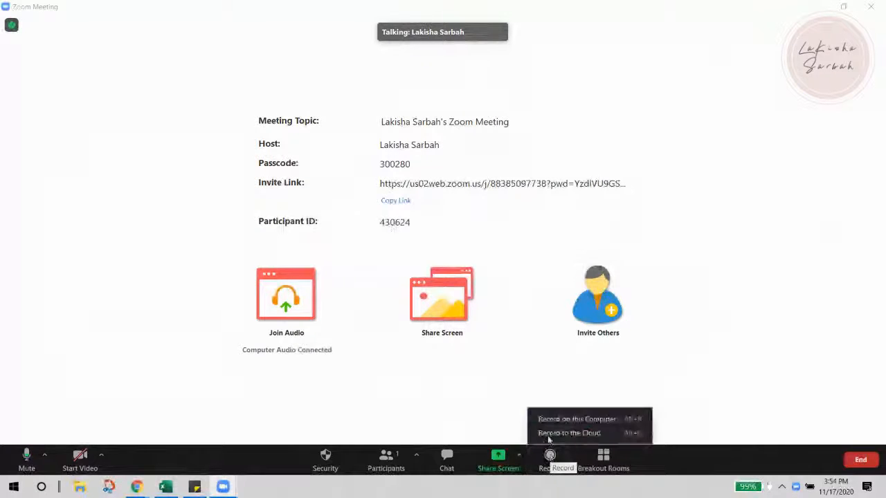
pyautogui.click(585, 432)
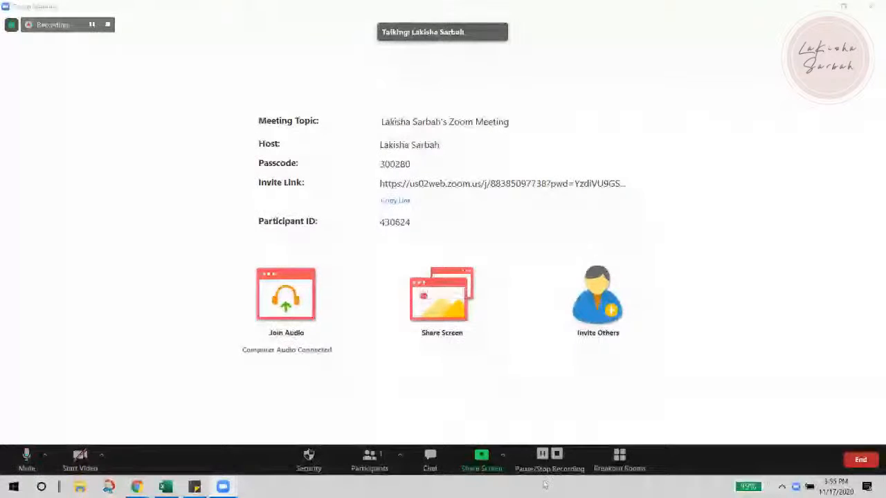
pyautogui.click(559, 455)
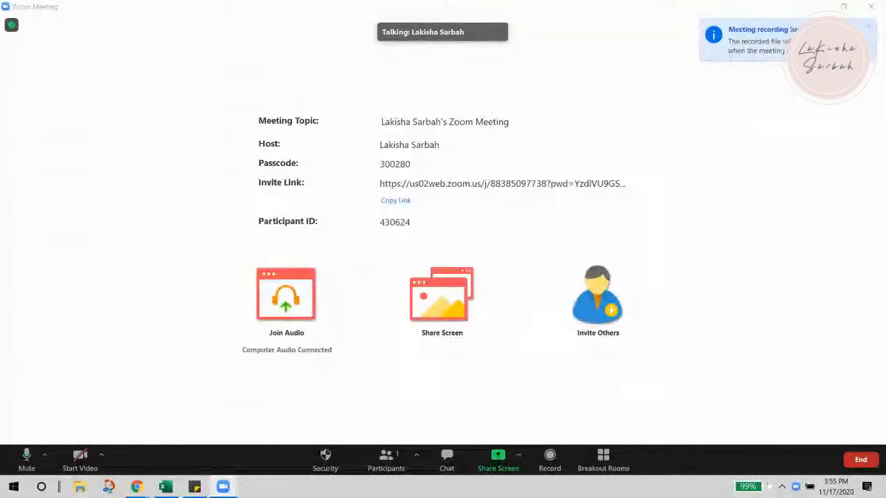
pyautogui.click(549, 457)
pyautogui.click(610, 419)
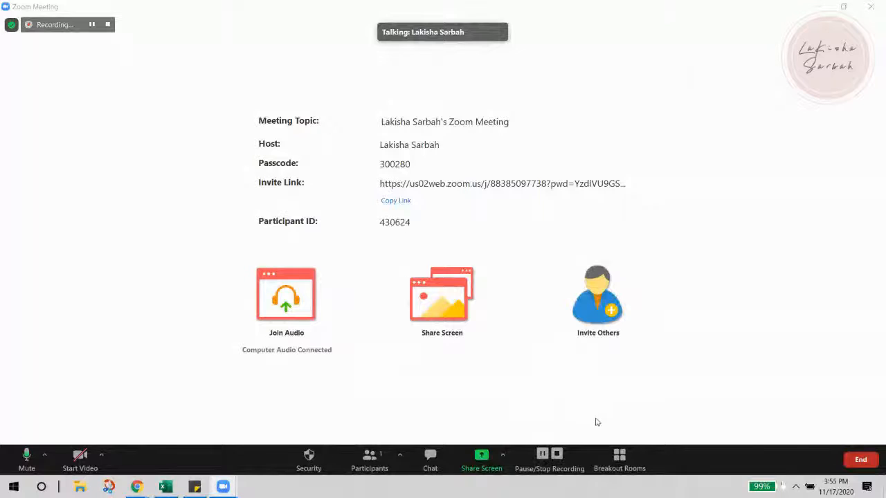
pyautogui.click(557, 455)
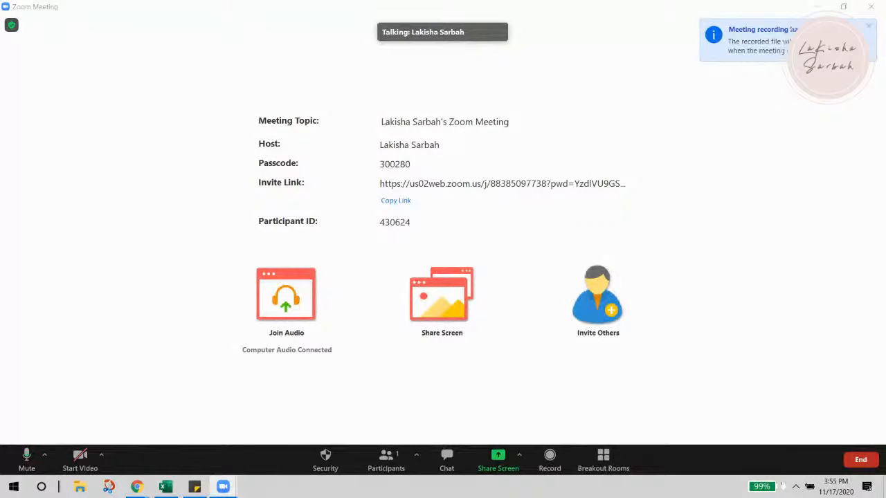
# End the meeting for all participants and close the Zoom window.
pyautogui.click(860, 460)
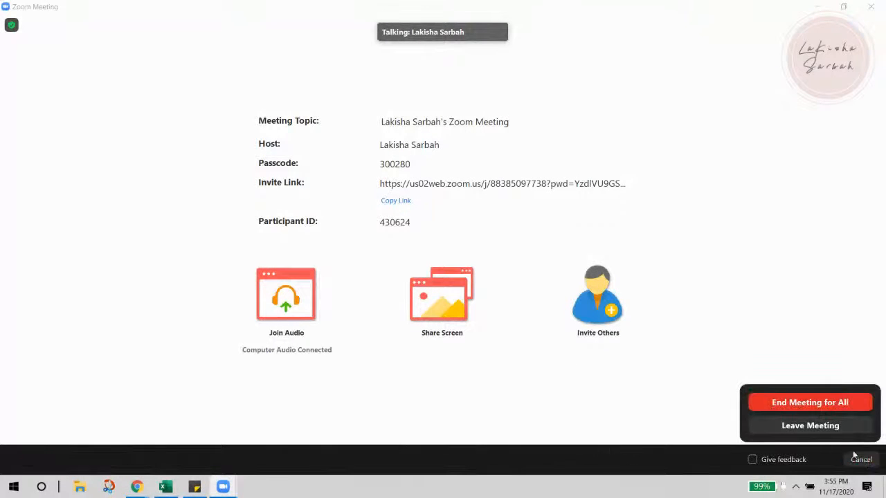
pyautogui.click(830, 403)
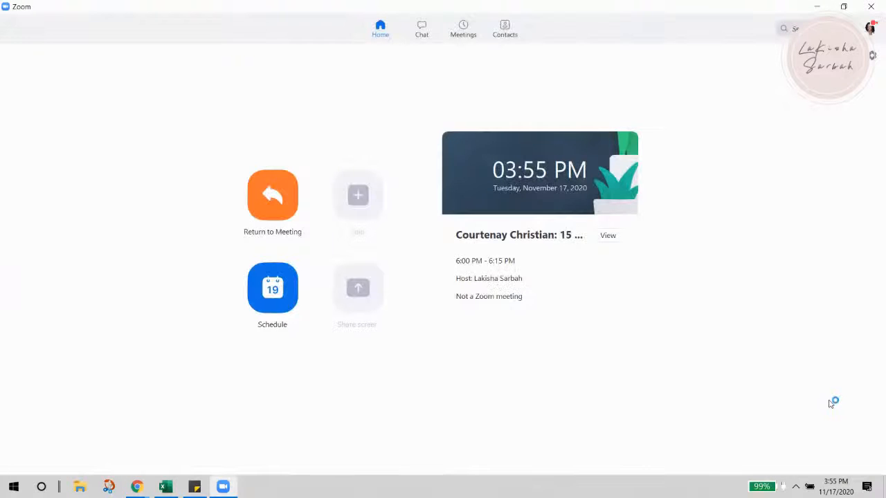
pyautogui.click(873, 8)
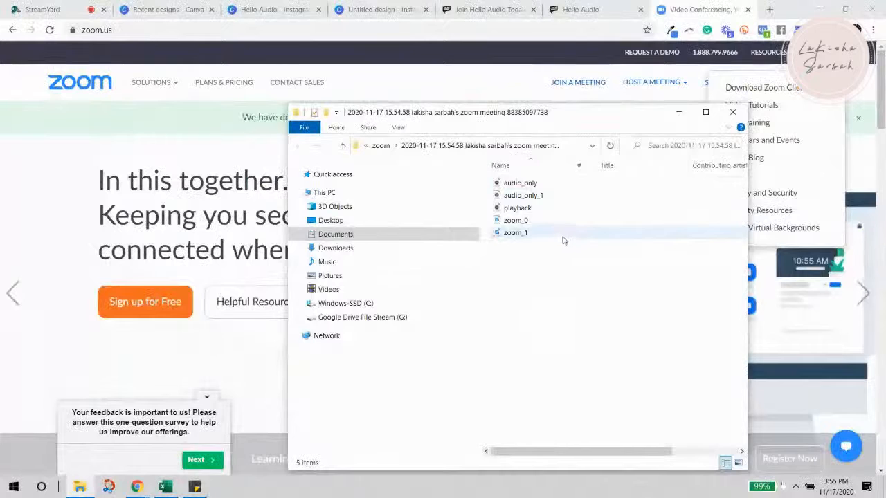
# Move the recordings folder window aside, examine the audio-only and video files, and close the folder.
pyautogui.moveTo(579, 117); pyautogui.dragTo(515, 81)
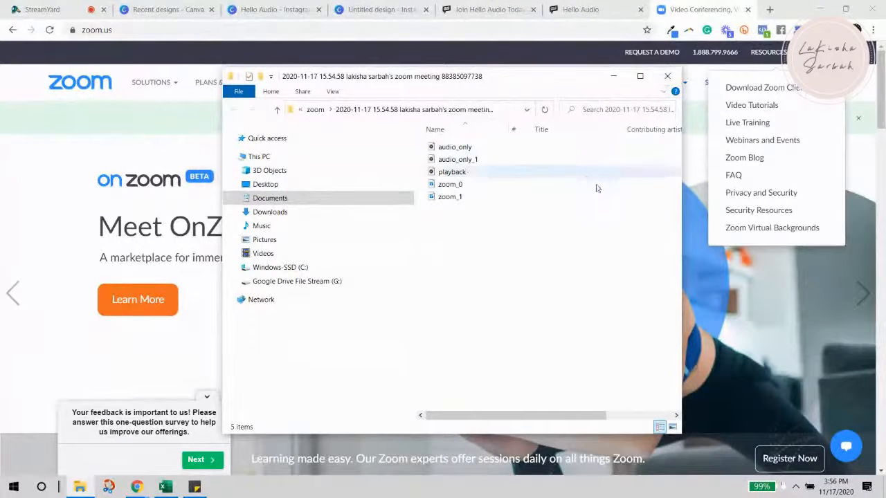
pyautogui.click(668, 78)
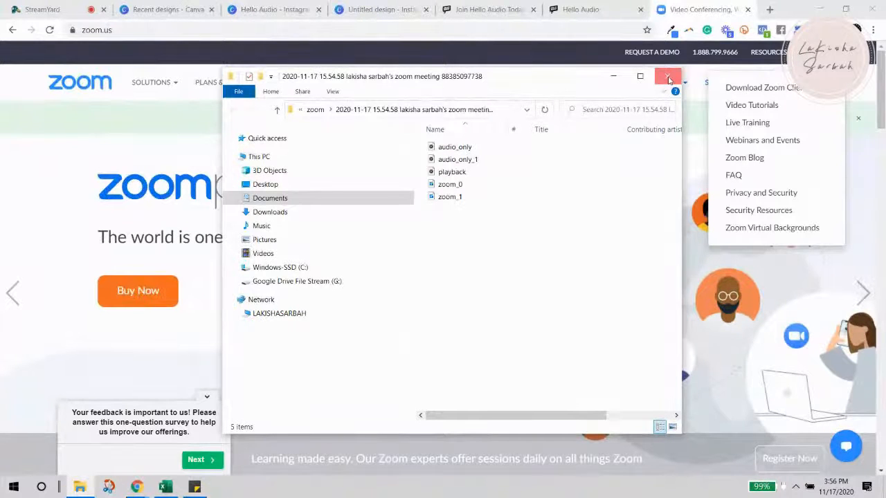
pyautogui.click(668, 78)
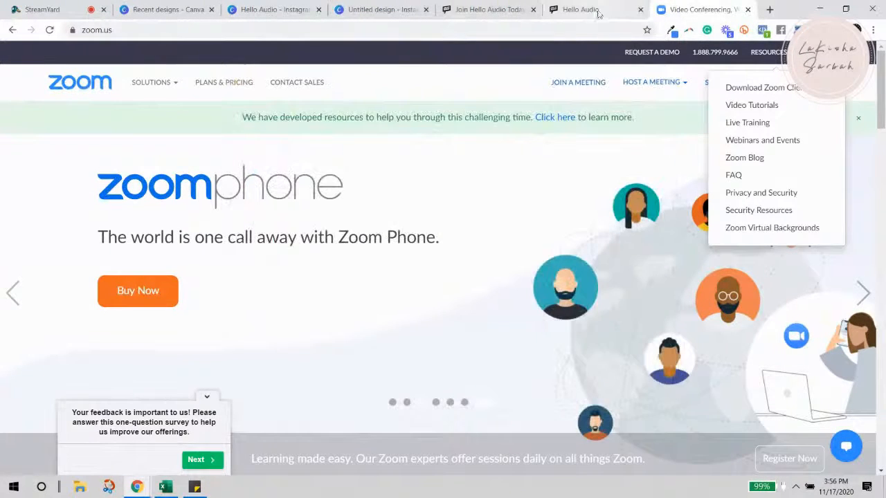
# Return to the Hello Audio feed, browse the Desktop files available for a new episode, and cancel without uploading one.
pyautogui.click(588, 10)
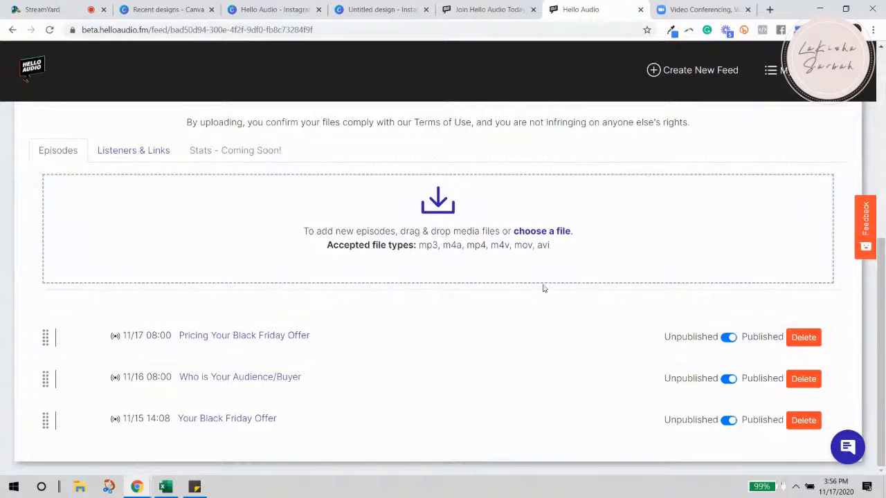
pyautogui.click(553, 234)
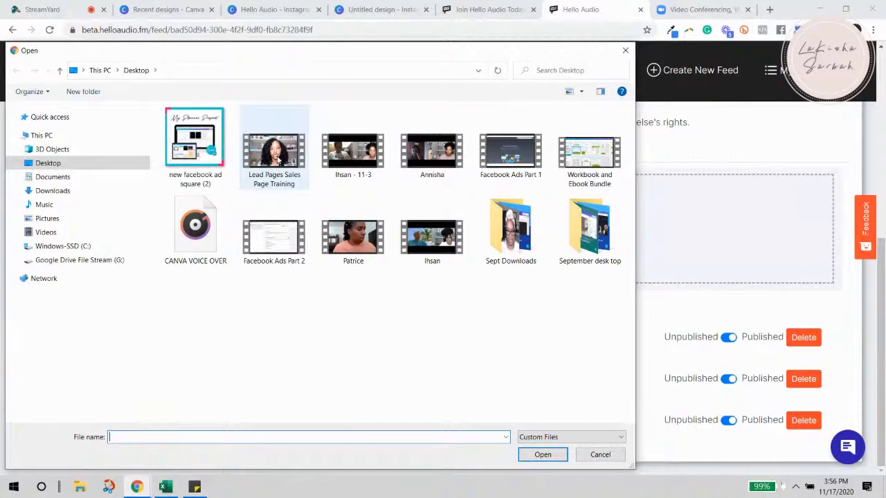
pyautogui.click(298, 176)
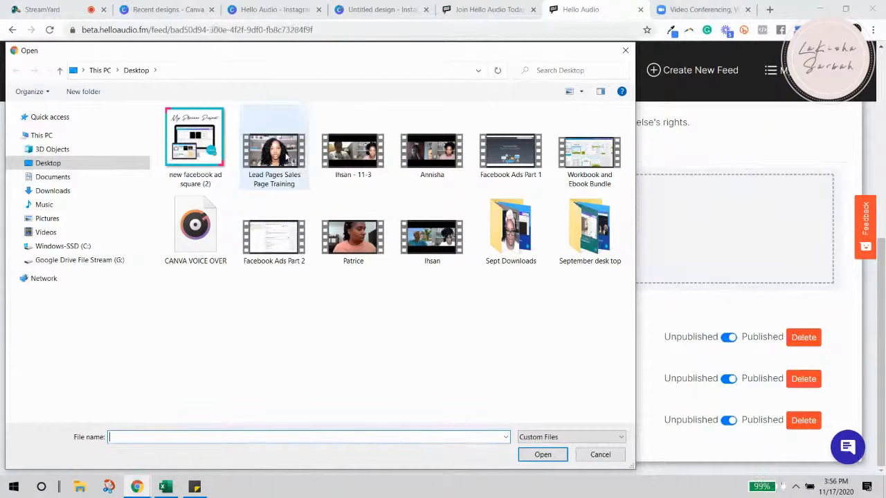
pyautogui.click(626, 52)
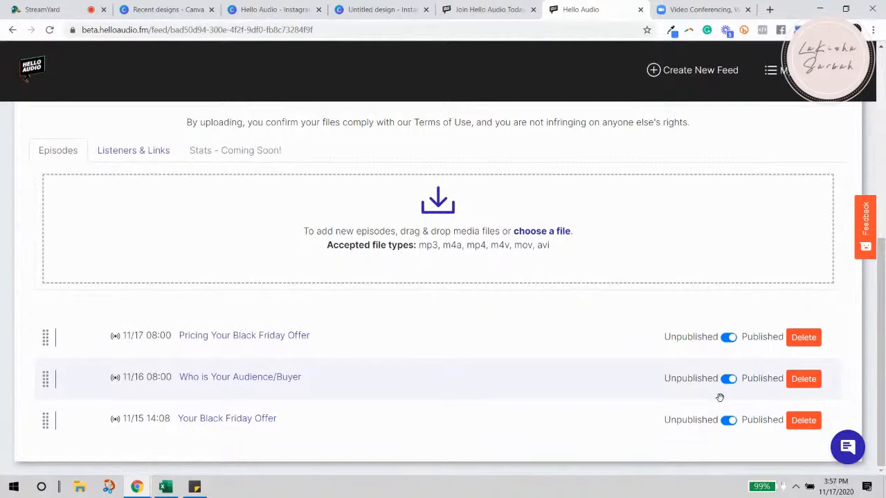
# Review the feed's setup stages and open its Listeners & Links section.
pyautogui.scroll(1, 626, 366)
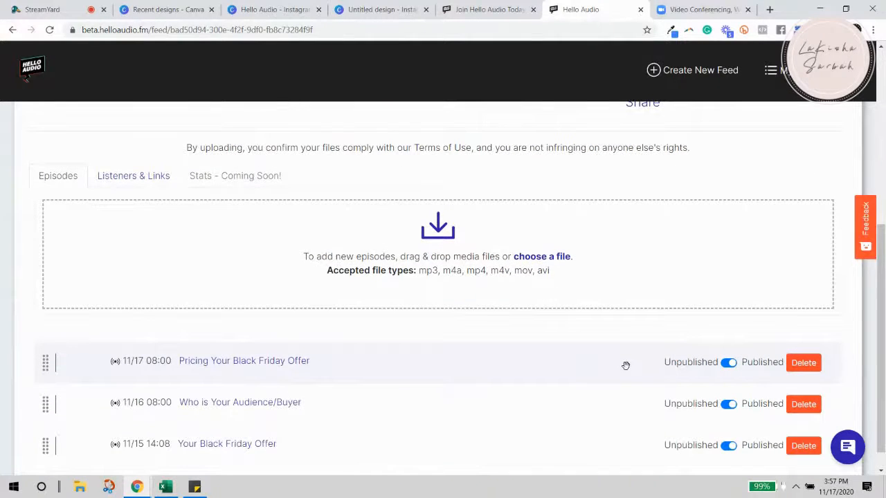
pyautogui.scroll(3, 625, 365)
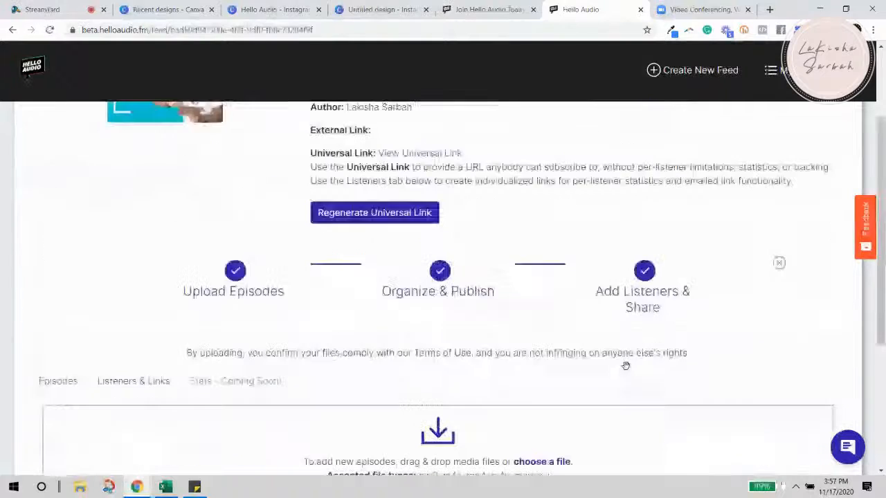
pyautogui.scroll(-2, 626, 368)
pyautogui.scroll(1, 626, 368)
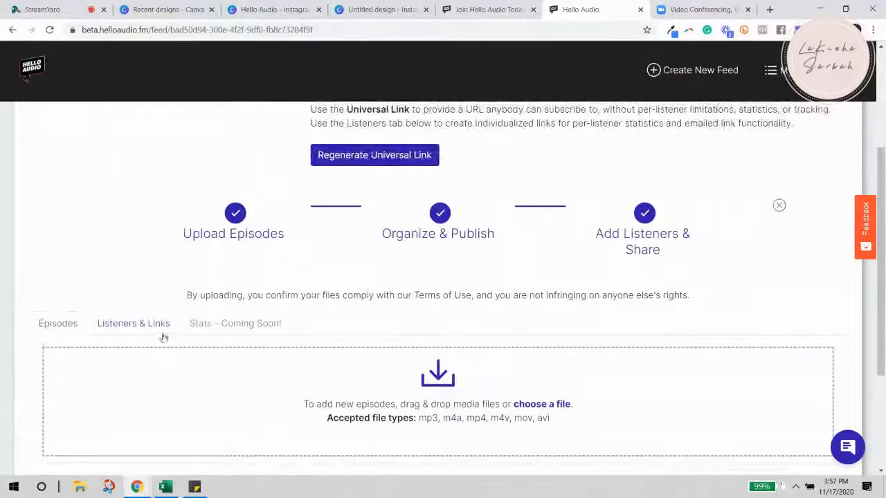
pyautogui.click(135, 325)
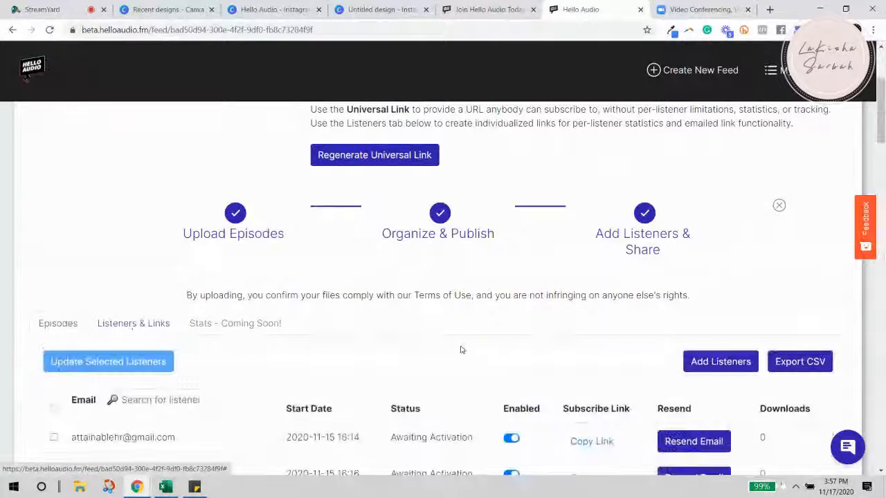
# Examine the feed's listener list and its link, email and export options, comparing it with the Episodes section.
pyautogui.scroll(-10, 467, 346)
pyautogui.scroll(10, 476, 344)
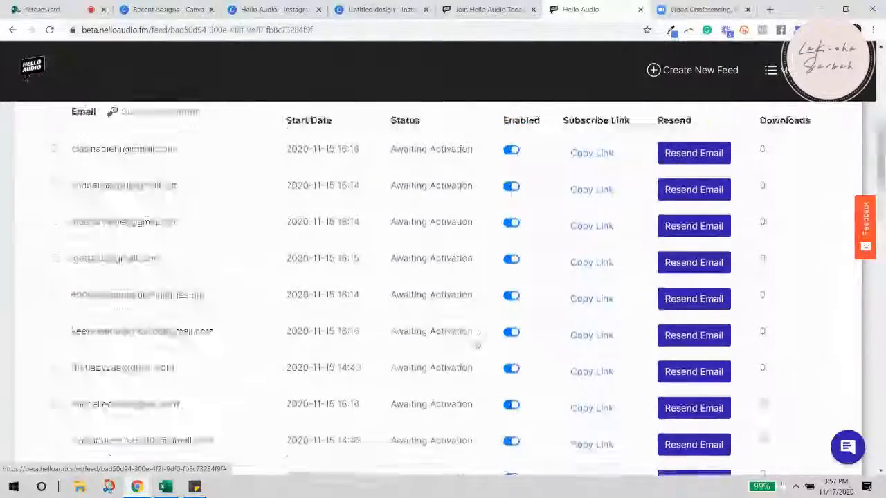
pyautogui.scroll(-3, 633, 312)
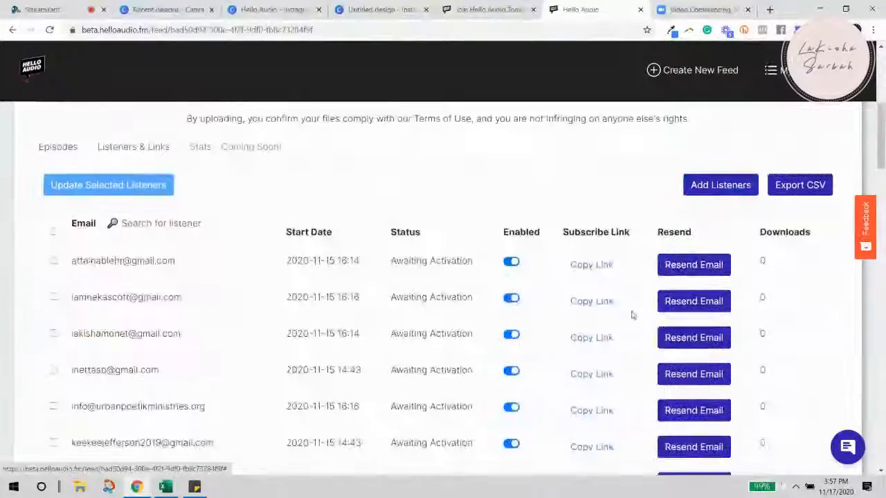
pyautogui.scroll(6, 351, 377)
pyautogui.scroll(-3, 351, 378)
pyautogui.click(58, 334)
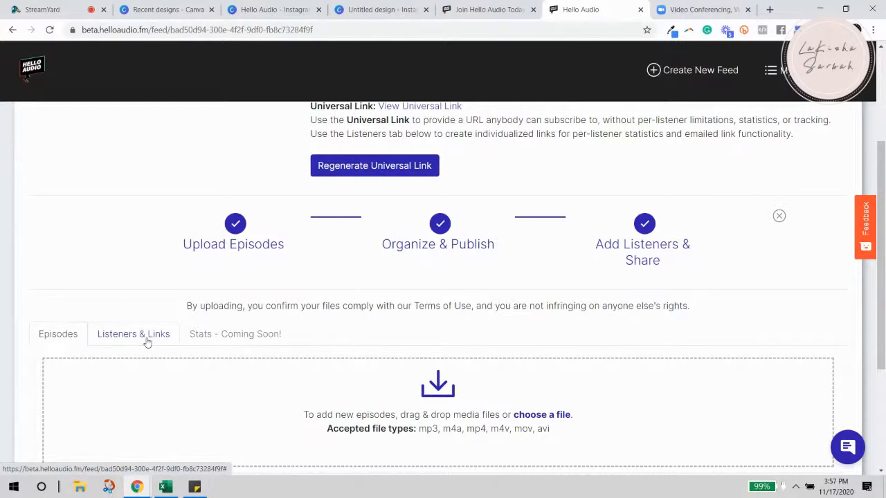
pyautogui.click(147, 338)
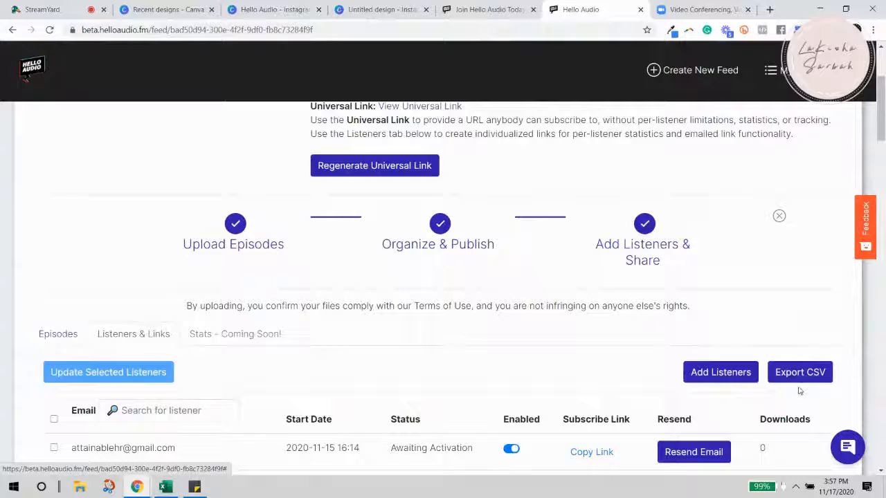
pyautogui.scroll(3, 799, 392)
pyautogui.scroll(-2, 789, 411)
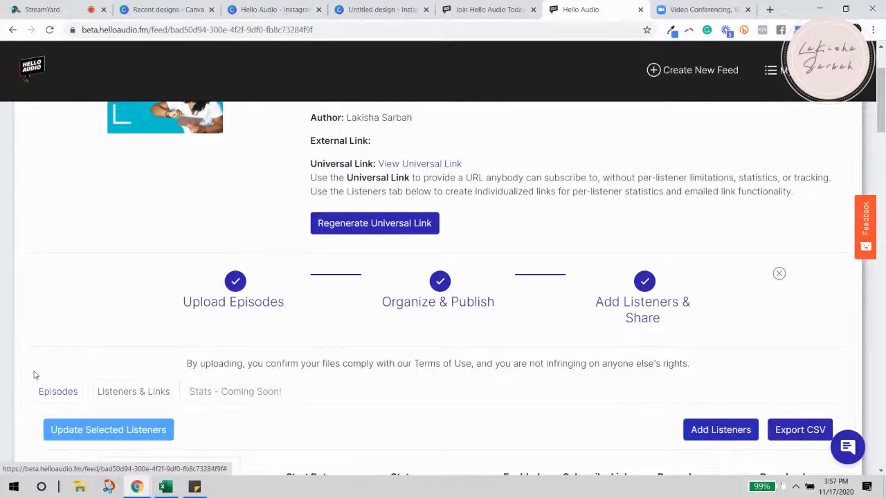
# Show the feed's Episodes section, then review its upload area and the universal link details.
pyautogui.click(57, 392)
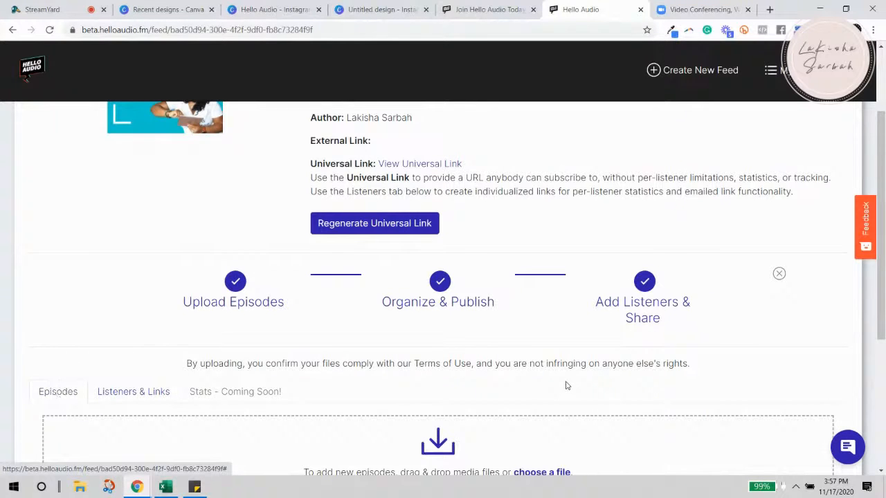
pyautogui.scroll(-1, 562, 389)
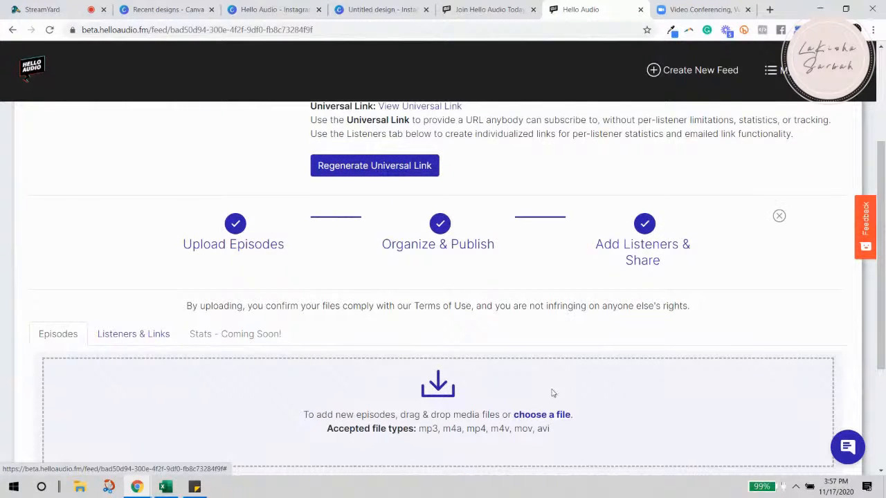
pyautogui.scroll(-1, 553, 393)
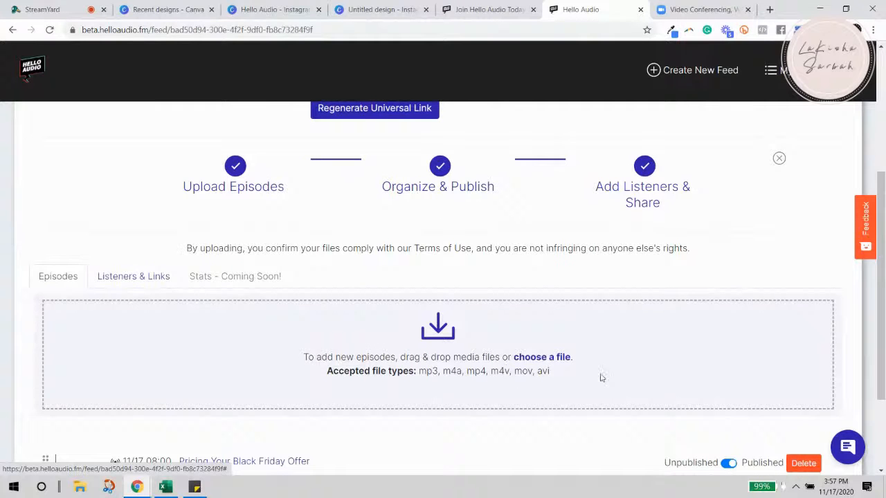
pyautogui.scroll(3, 591, 361)
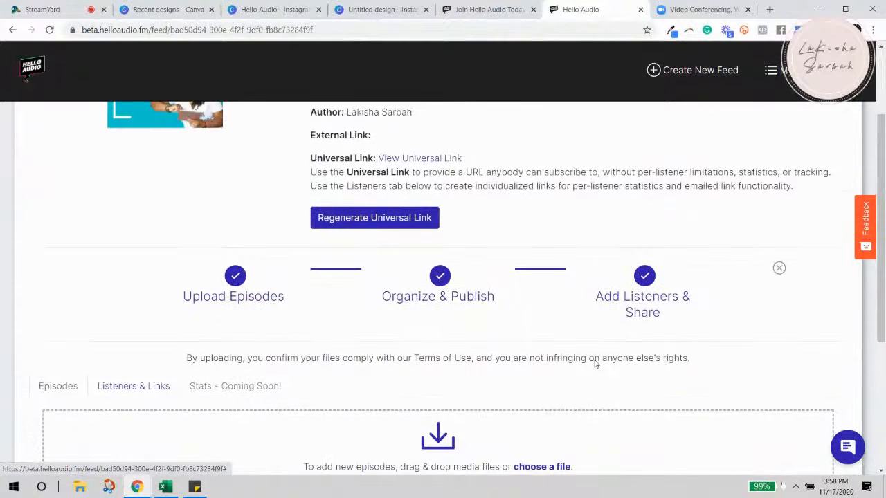
pyautogui.scroll(1, 466, 417)
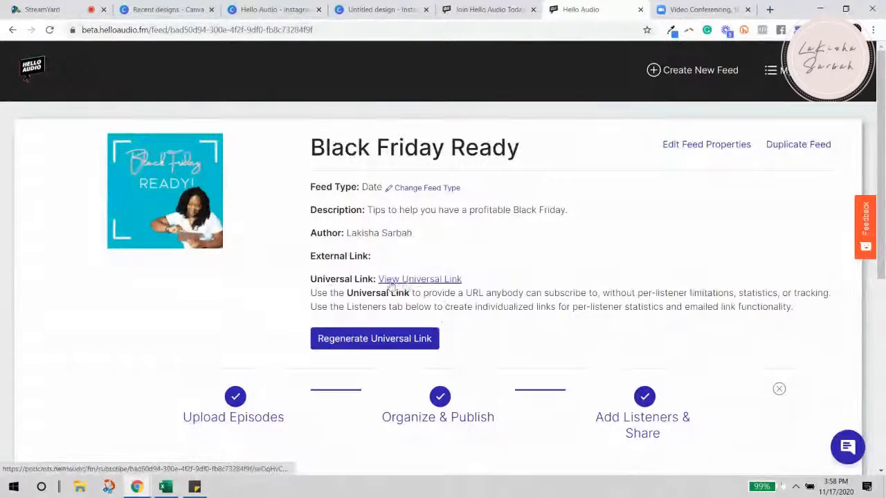
# Open the feed's universal link page, select its web address, and check the live comments in StreamYard.
pyautogui.click(413, 280)
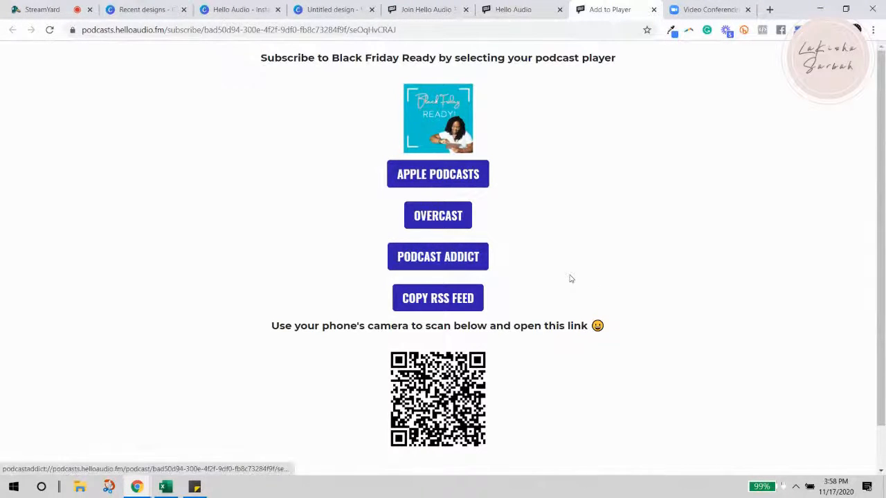
pyautogui.click(411, 31)
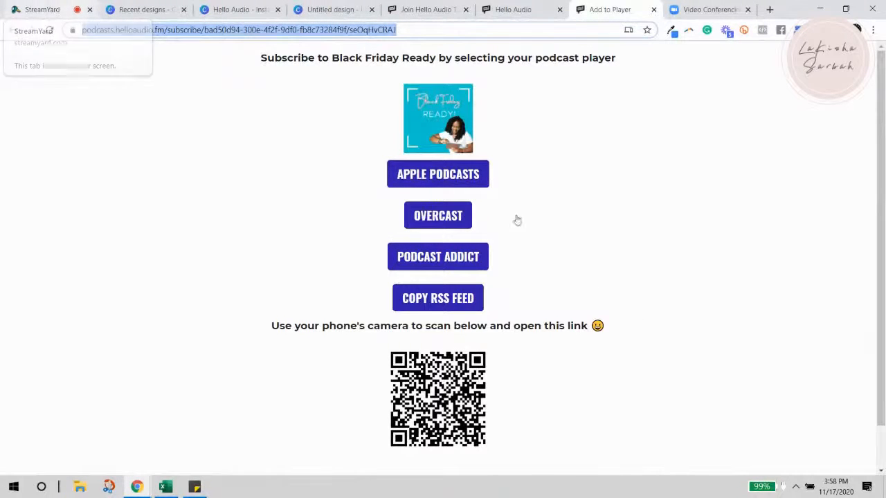
pyautogui.click(580, 91)
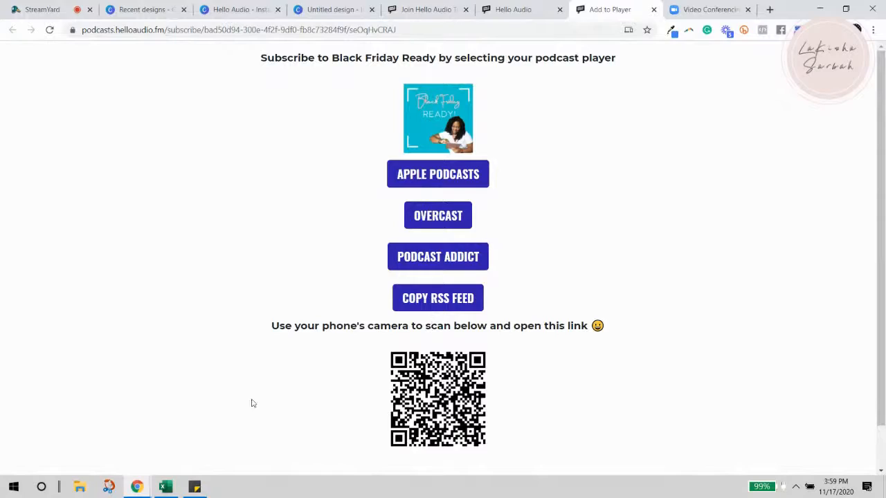
pyautogui.click(42, 9)
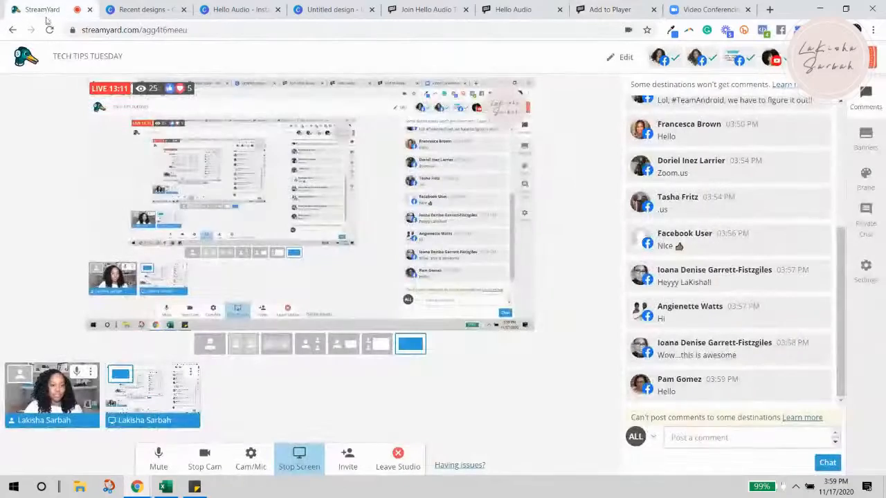
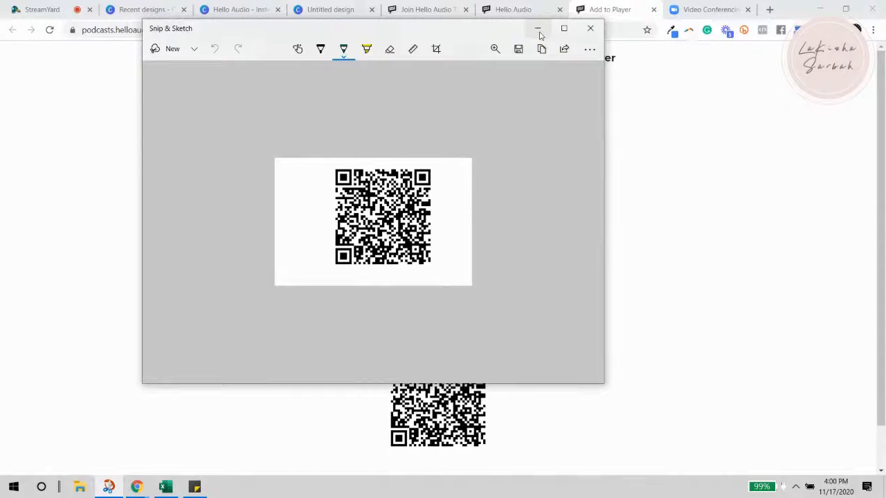
# Close the QR code snip, copy the podcast's RSS feed link, and close the subscribe page.
pyautogui.click(588, 30)
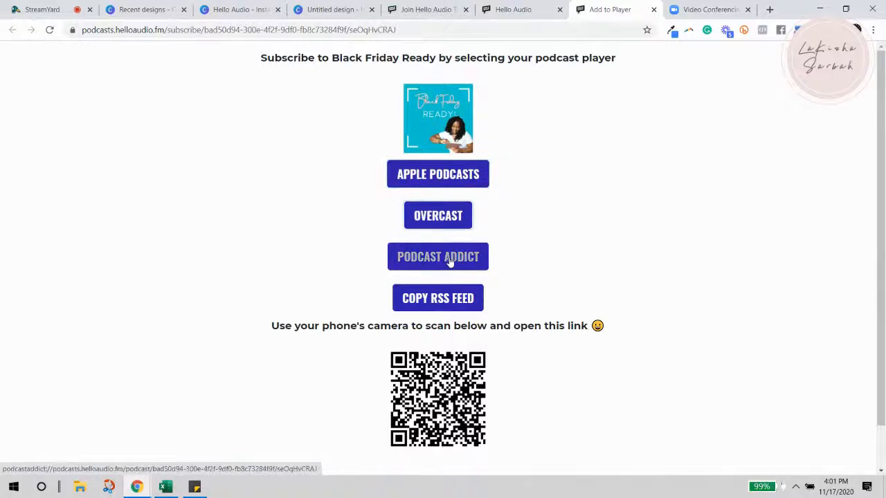
pyautogui.click(449, 301)
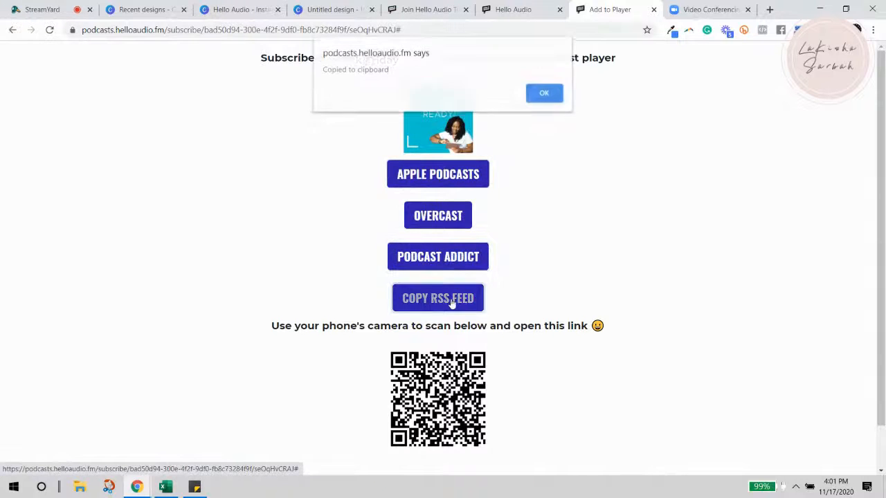
pyautogui.click(554, 98)
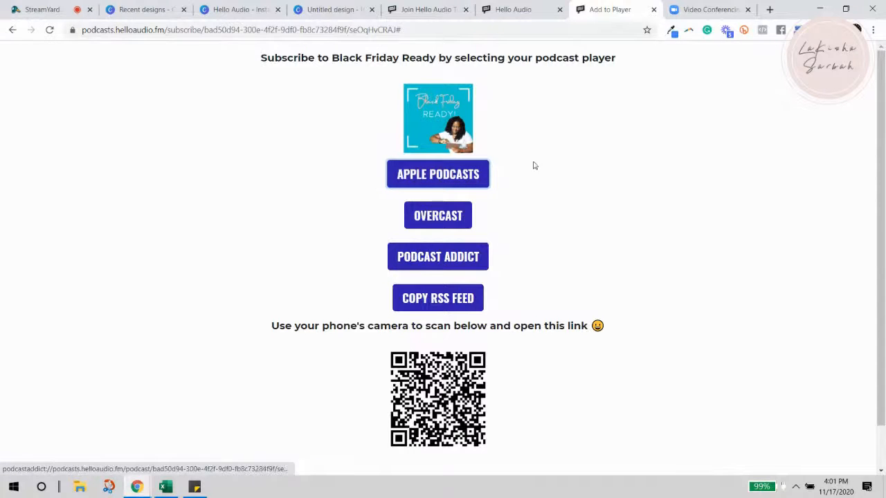
pyautogui.click(654, 10)
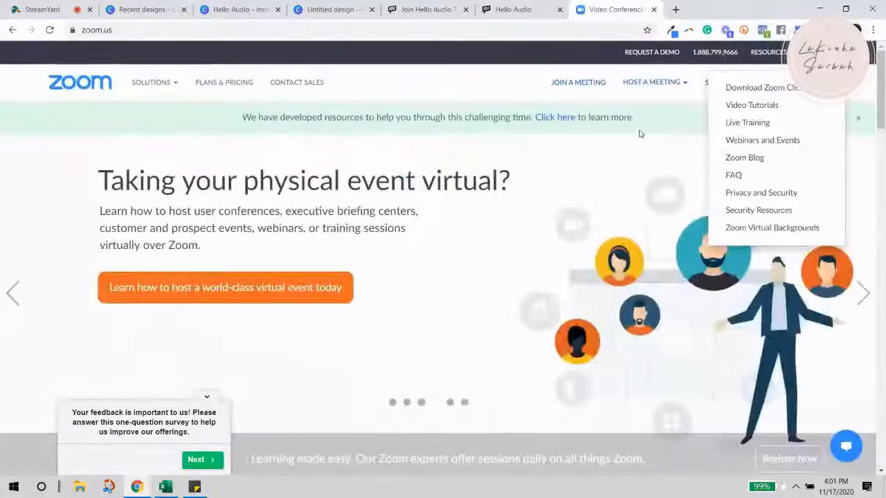
# Return to the Black Friday Ready feed in Hello Audio and review its episode list and feed details.
pyautogui.click(529, 9)
pyautogui.scroll(-5, 365, 407)
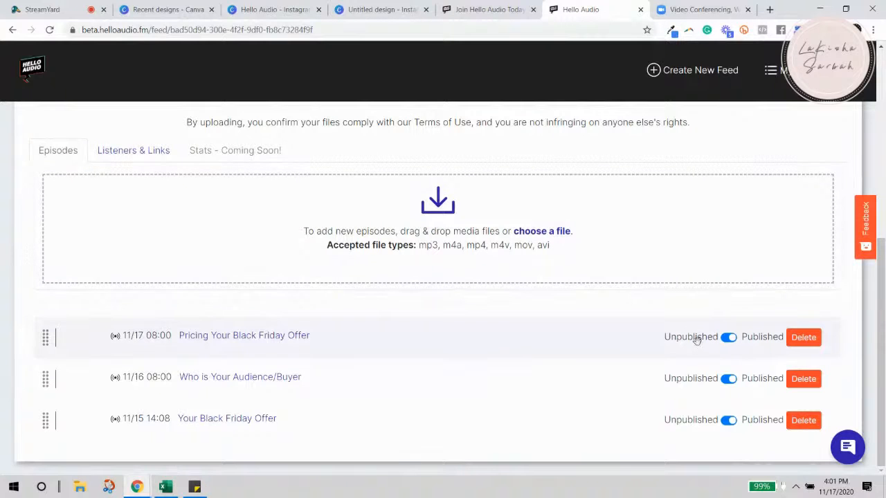
pyautogui.scroll(2, 453, 307)
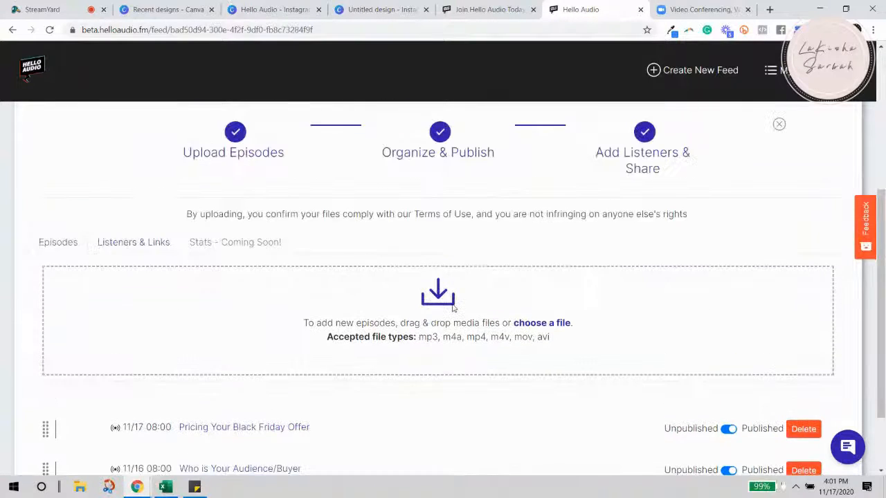
pyautogui.scroll(4, 453, 307)
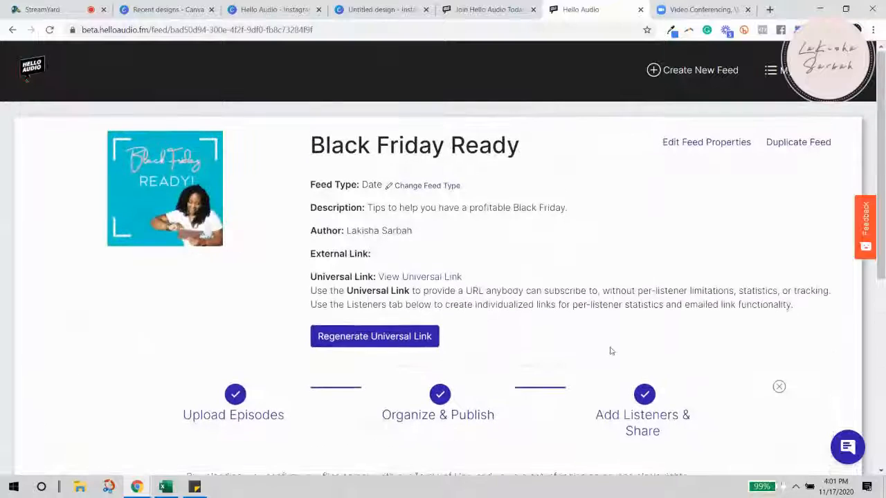
pyautogui.scroll(-6, 595, 366)
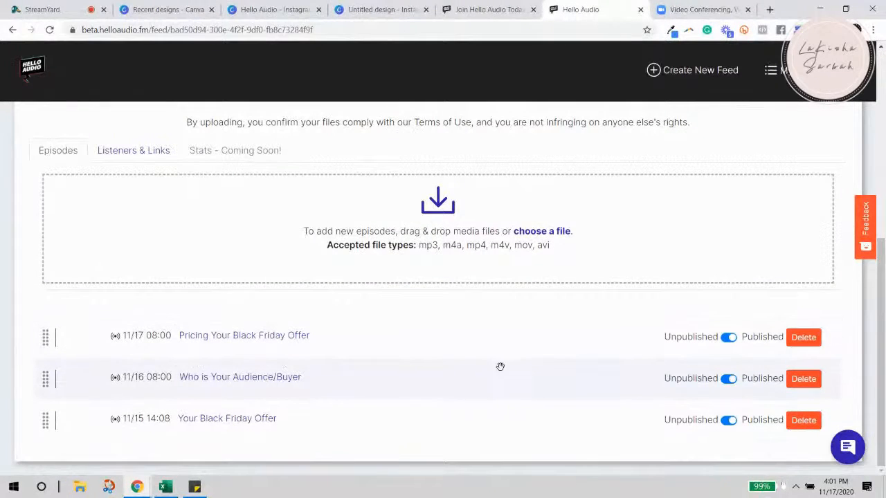
pyautogui.scroll(3, 501, 366)
pyautogui.scroll(2, 497, 366)
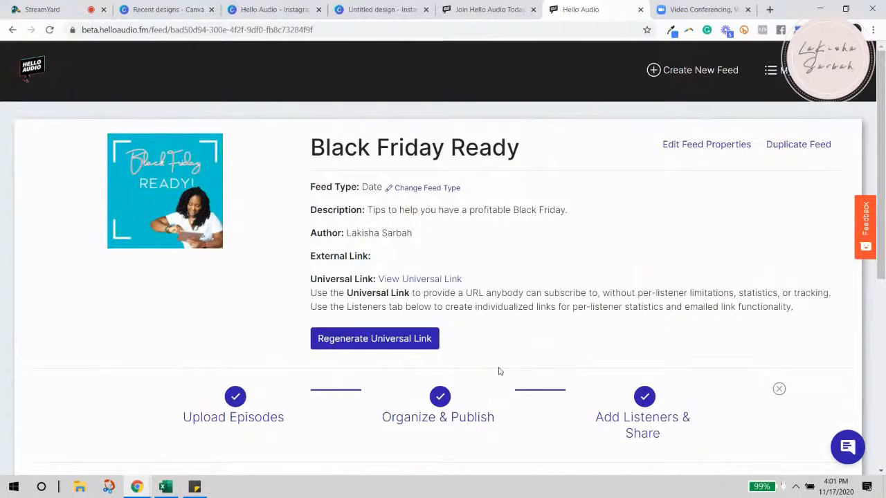
# View the Hello Audio homepage, then return to the feed and look over its published episodes.
pyautogui.click(496, 13)
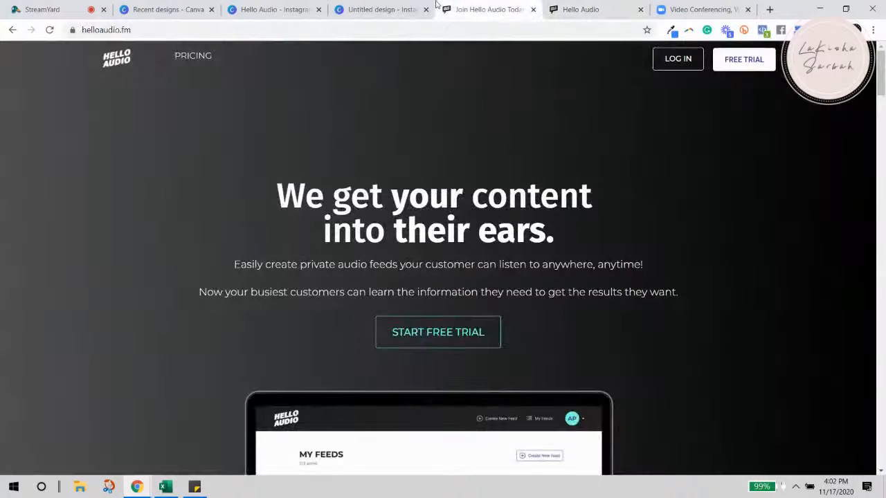
pyautogui.click(576, 9)
pyautogui.scroll(-5, 483, 425)
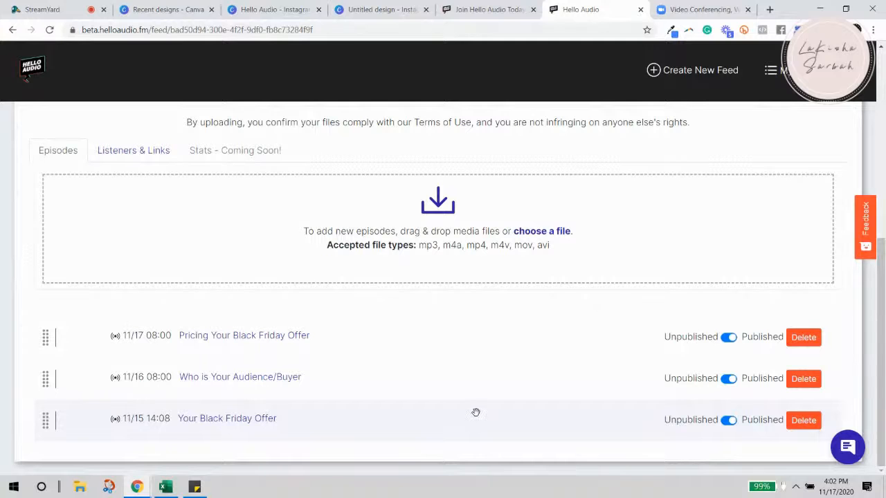
pyautogui.scroll(3, 473, 412)
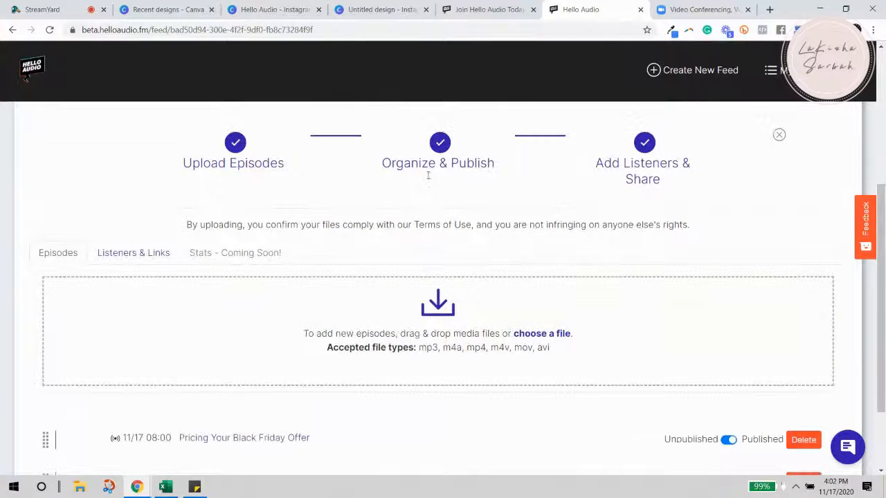
pyautogui.scroll(-3, 429, 179)
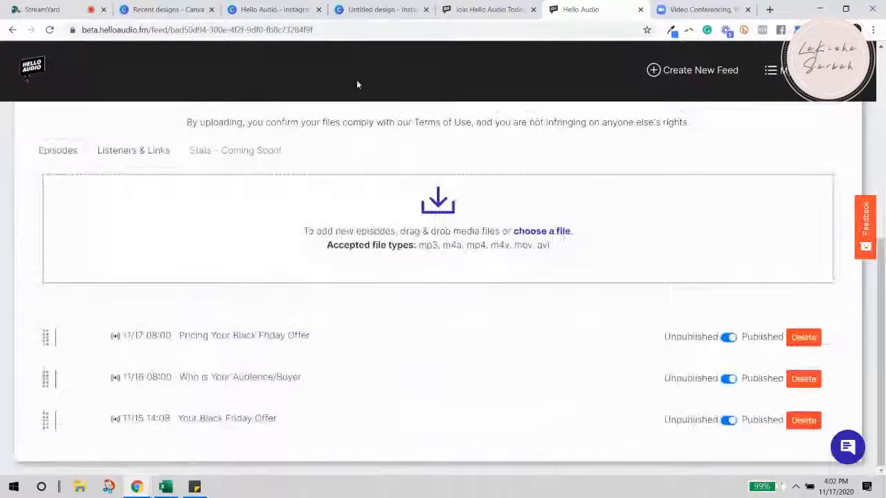
# Switch to Canva, view the Hello Audio phone mockup, and open the Podcast Image design from the recent designs.
pyautogui.click(283, 10)
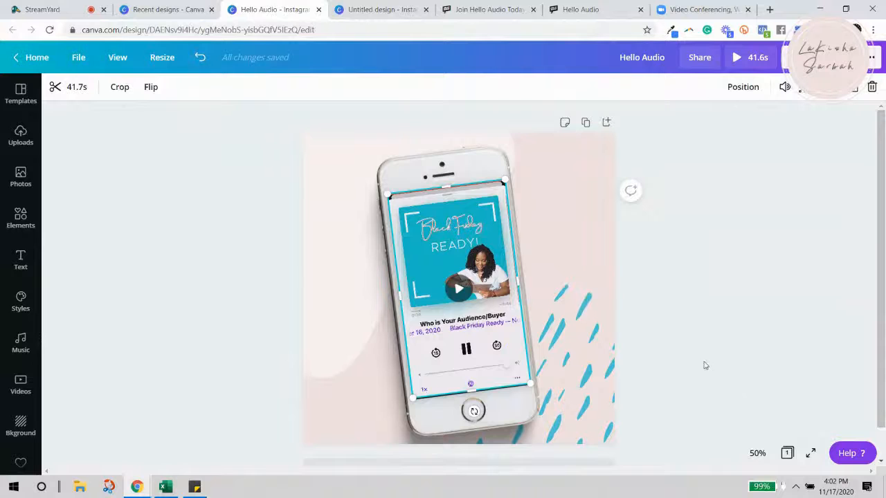
pyautogui.scroll(-1, 705, 366)
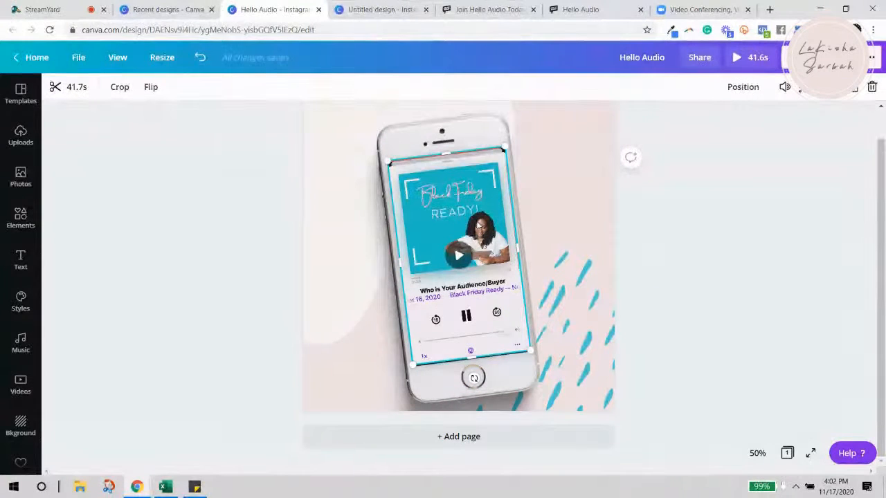
pyautogui.click(184, 10)
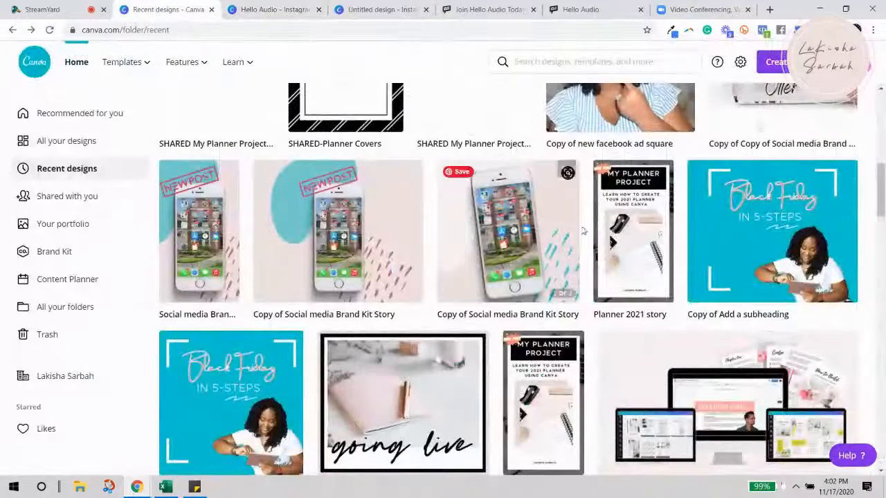
pyautogui.scroll(1, 661, 337)
pyautogui.scroll(5, 661, 337)
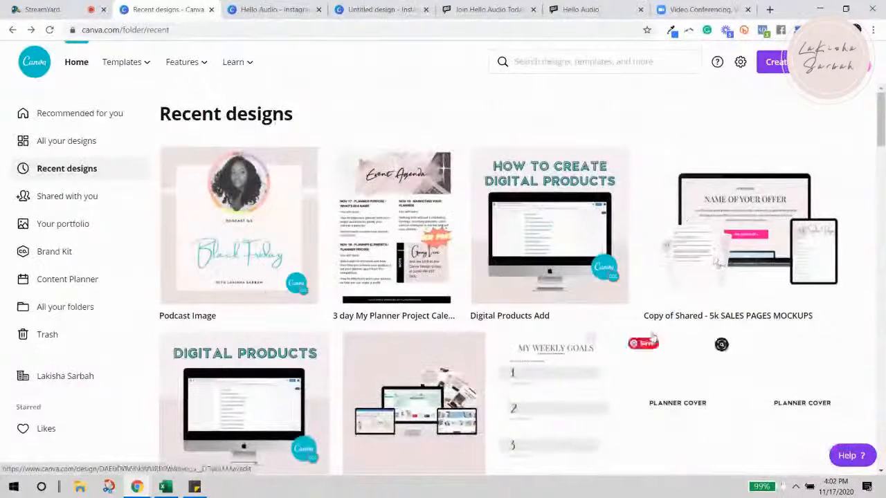
pyautogui.click(241, 265)
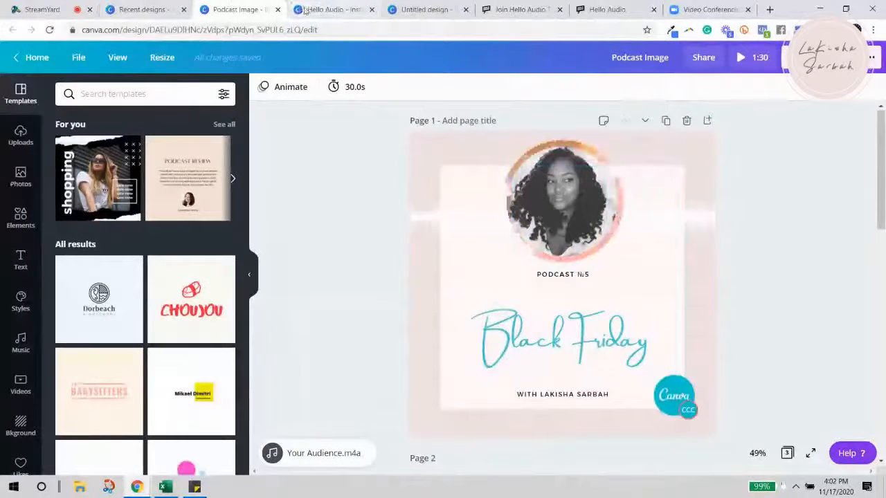
# Look at the Hello Audio phone mockup again and switch to the blank untitled Instagram Post design.
pyautogui.hotkey('ctrl', 'Tab')
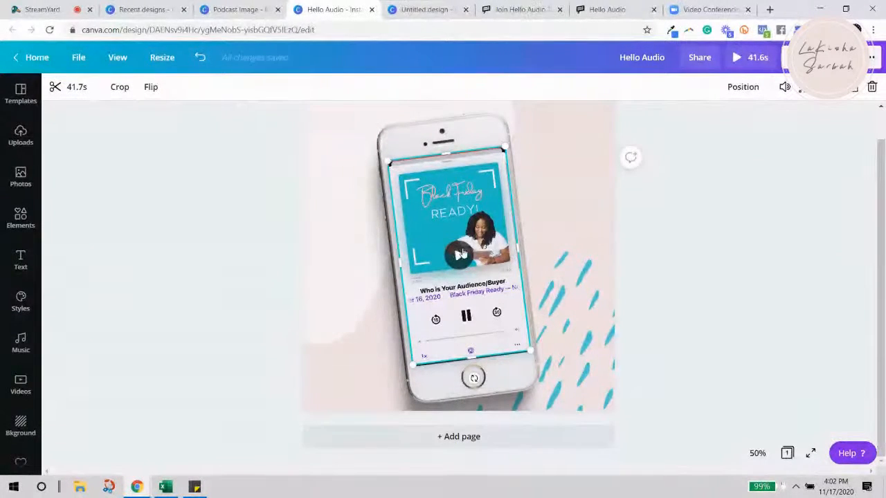
pyautogui.click(417, 10)
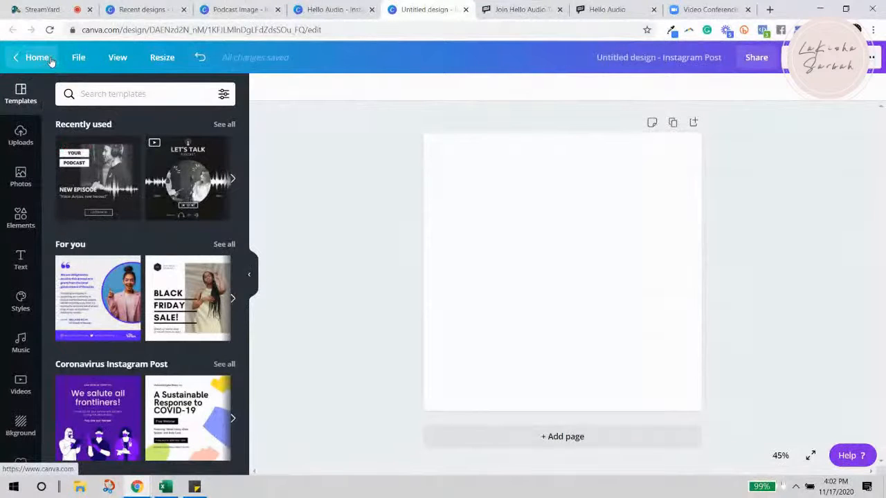
# Go to the Canva home page and create a new blank Instagram Post design.
pyautogui.click(130, 10)
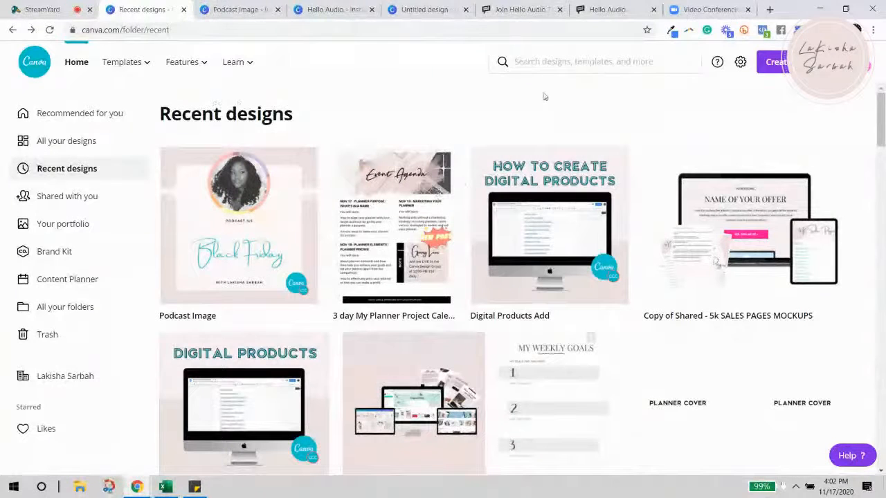
pyautogui.click(69, 113)
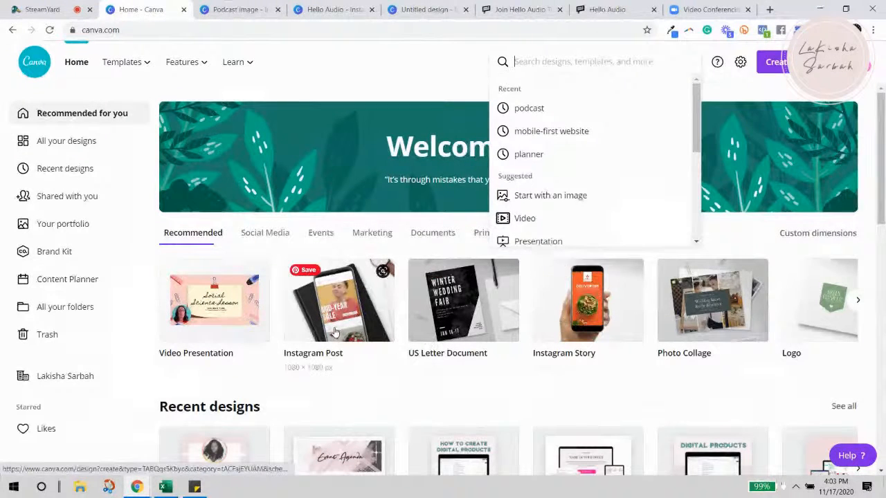
pyautogui.click(339, 305)
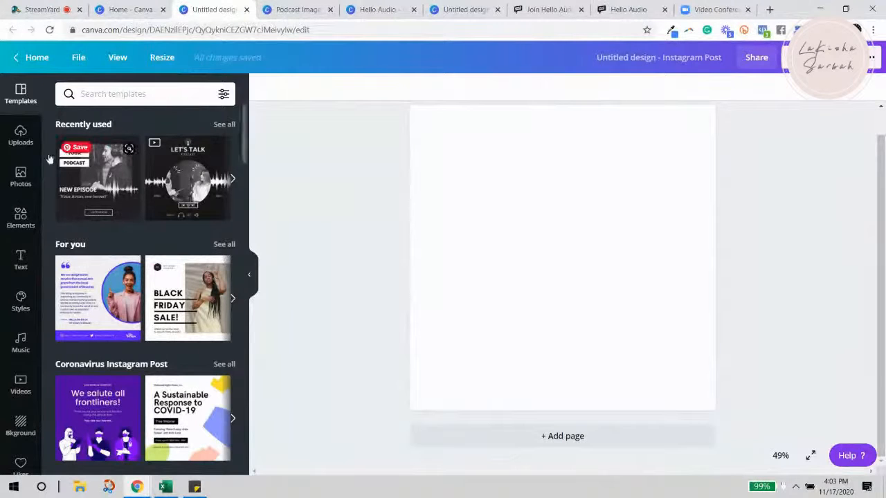
# Search the photo library for "iphone" and browse the results for a phone image suitable for a mockup.
pyautogui.click(20, 177)
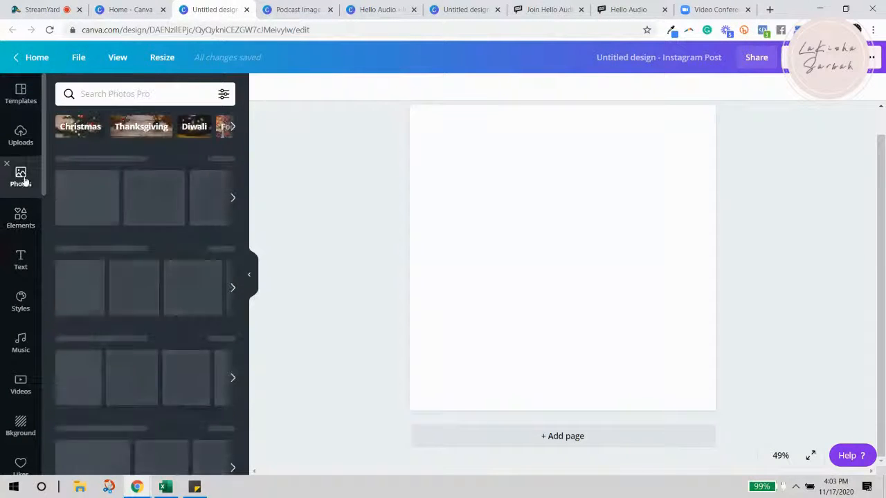
pyautogui.click(150, 93)
pyautogui.write('Iphone')
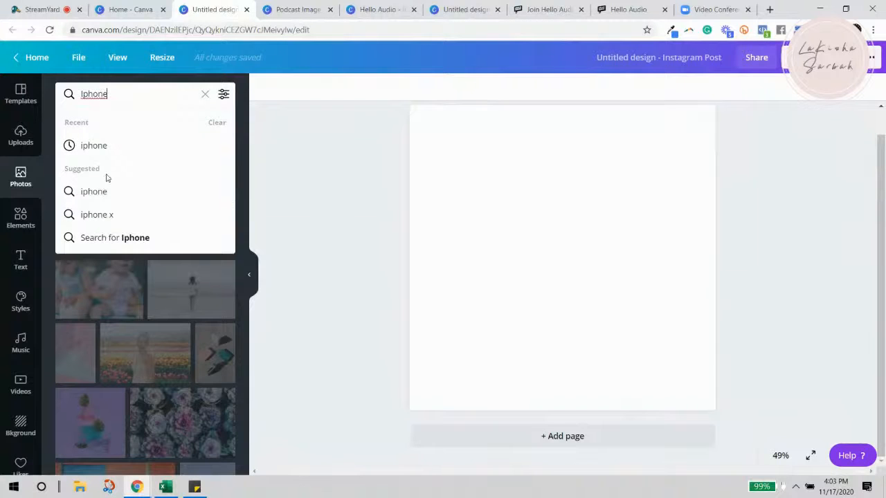
pyautogui.click(103, 148)
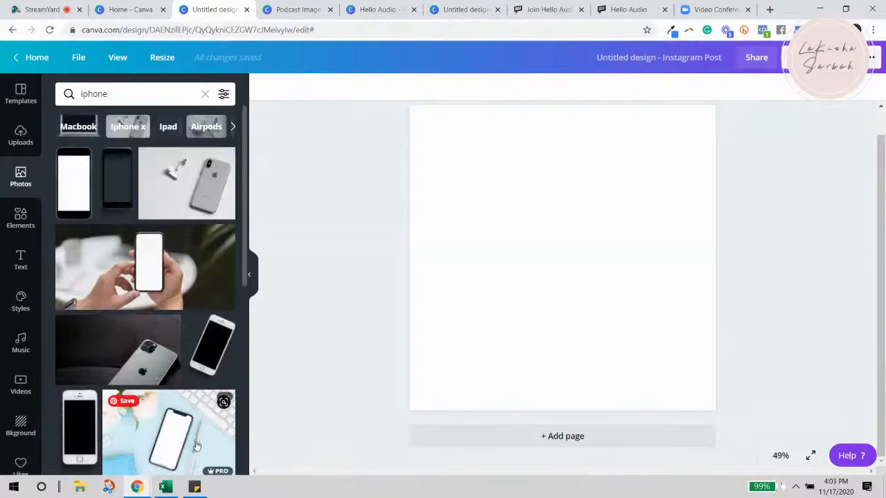
pyautogui.scroll(-2, 150, 269)
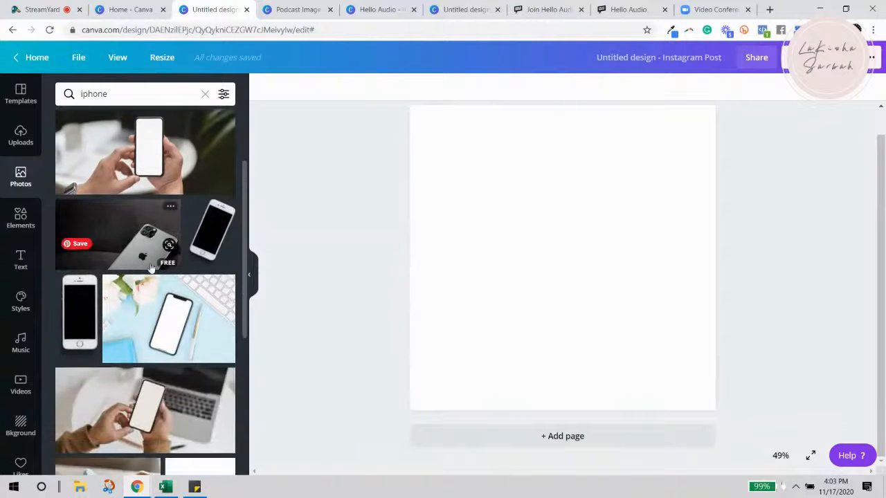
pyautogui.scroll(-3, 181, 332)
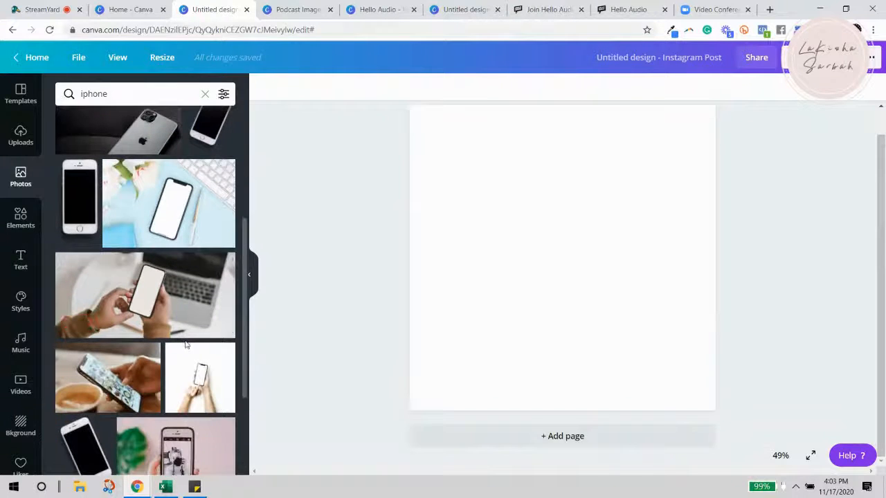
pyautogui.scroll(-9, 185, 343)
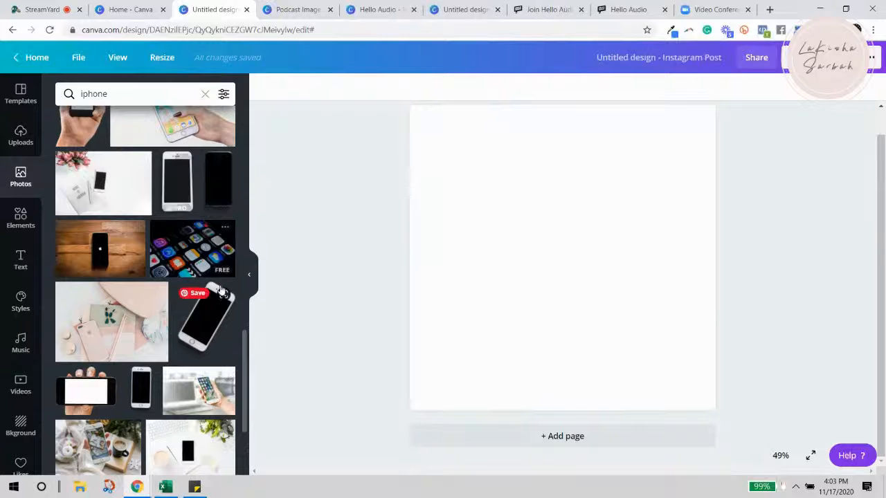
pyautogui.scroll(-5, 181, 332)
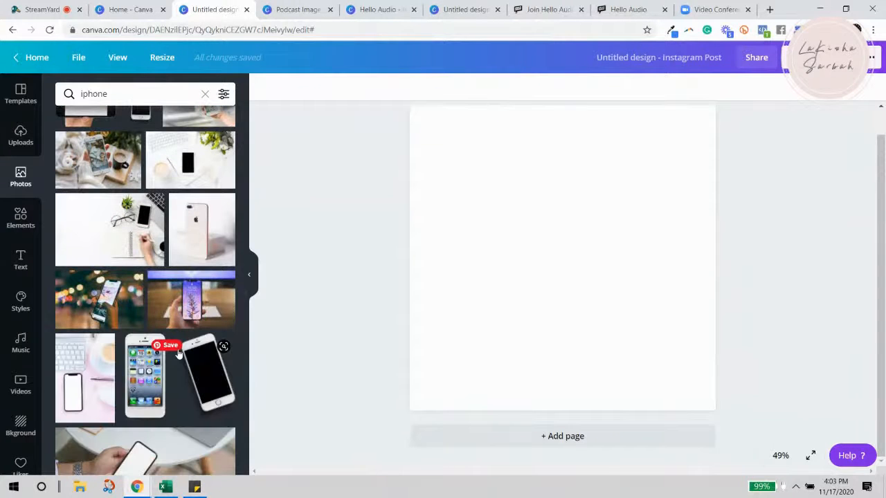
pyautogui.scroll(-5, 179, 353)
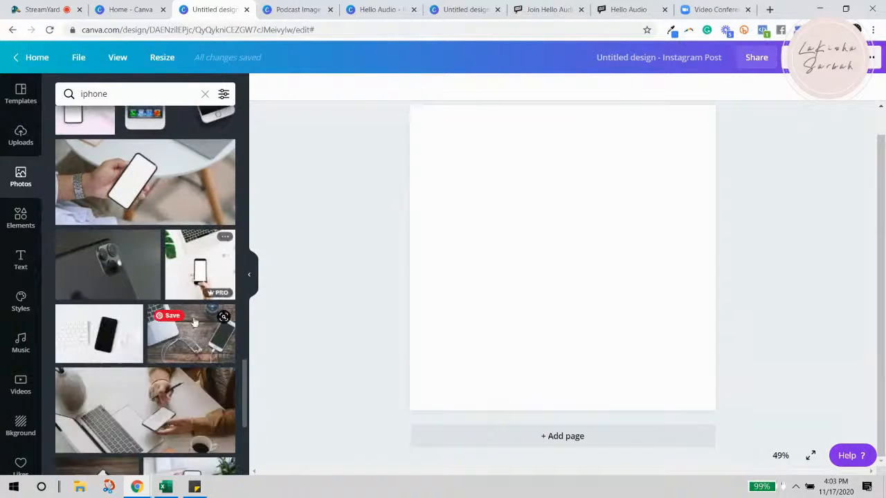
pyautogui.scroll(-5, 173, 346)
pyautogui.scroll(-3, 195, 321)
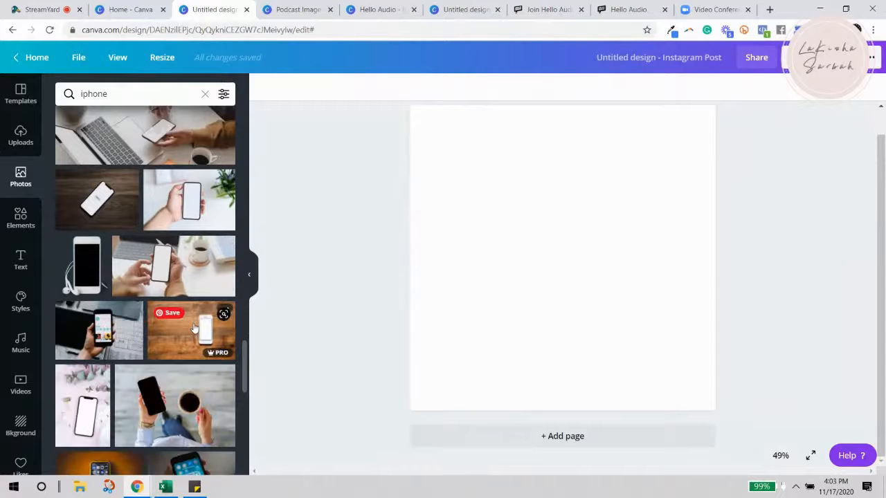
pyautogui.scroll(-2, 197, 350)
pyautogui.scroll(-3, 198, 349)
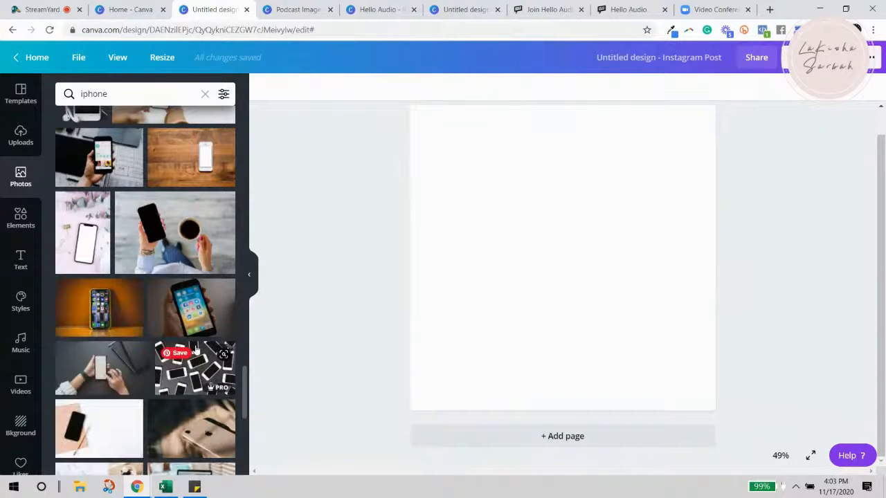
# Try the pink flat-lay phone photo enlarged to cover the whole page, and delete it.
pyautogui.click(89, 245)
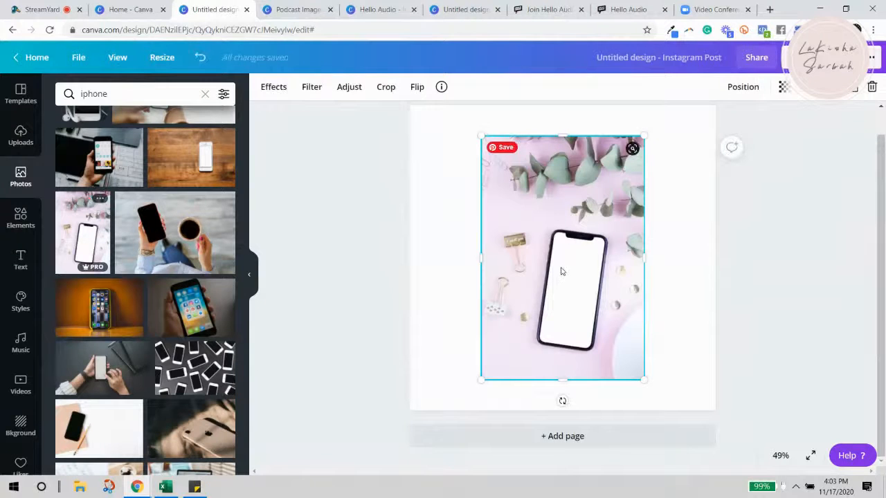
pyautogui.moveTo(482, 133); pyautogui.dragTo(356, 103)
pyautogui.moveTo(649, 397); pyautogui.dragTo(722, 465)
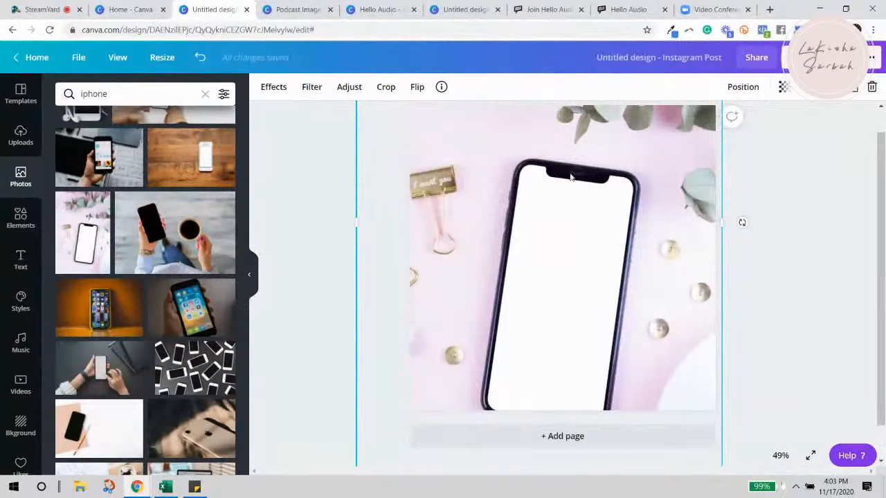
pyautogui.moveTo(563, 269); pyautogui.dragTo(565, 229)
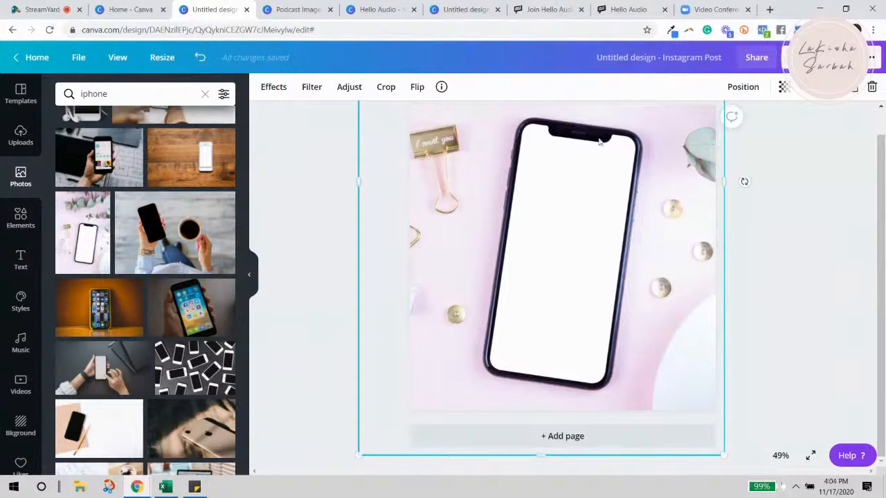
pyautogui.scroll(1, 603, 238)
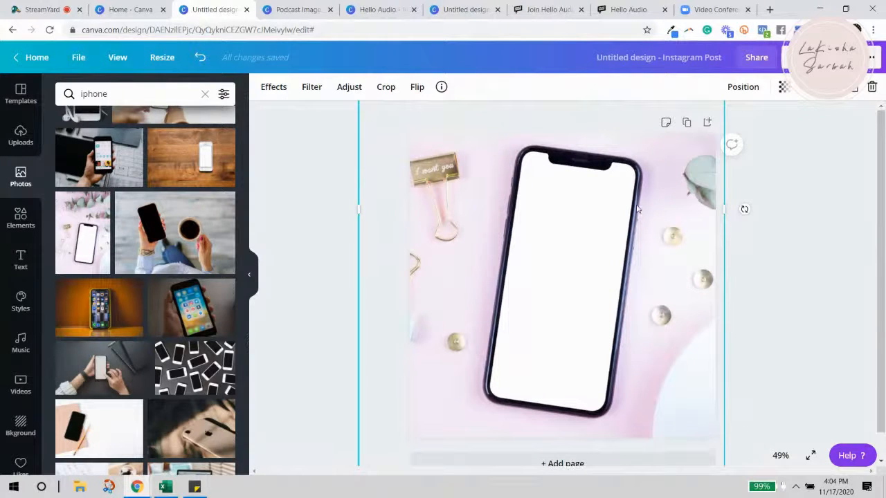
pyautogui.press('Delete')
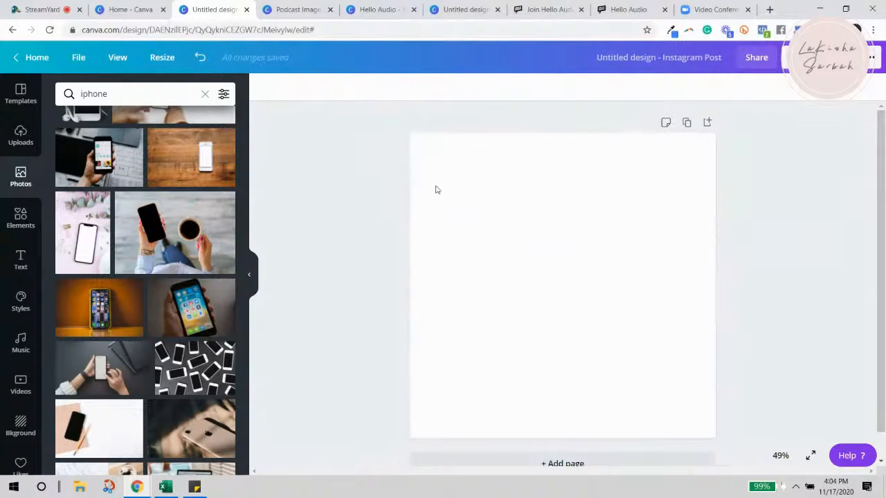
# Clear the iphone photo search and add the recently used white phone with a black screen to the page.
pyautogui.scroll(-2, 164, 237)
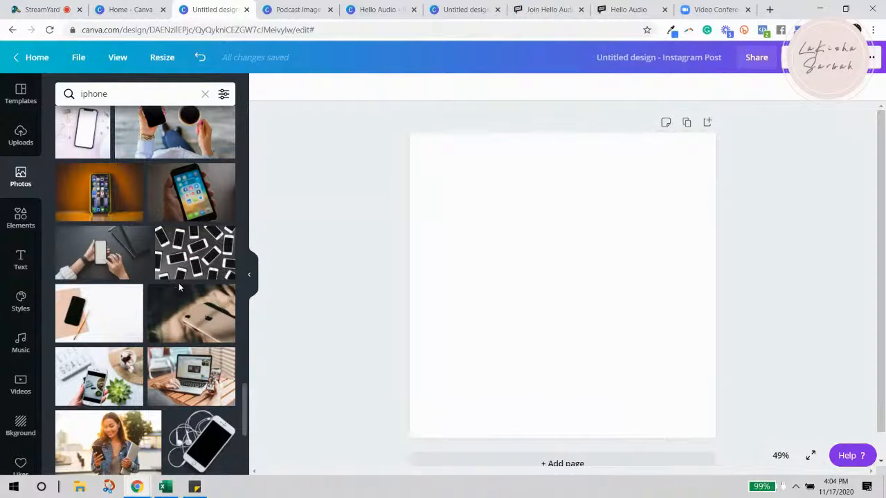
pyautogui.scroll(-3, 178, 283)
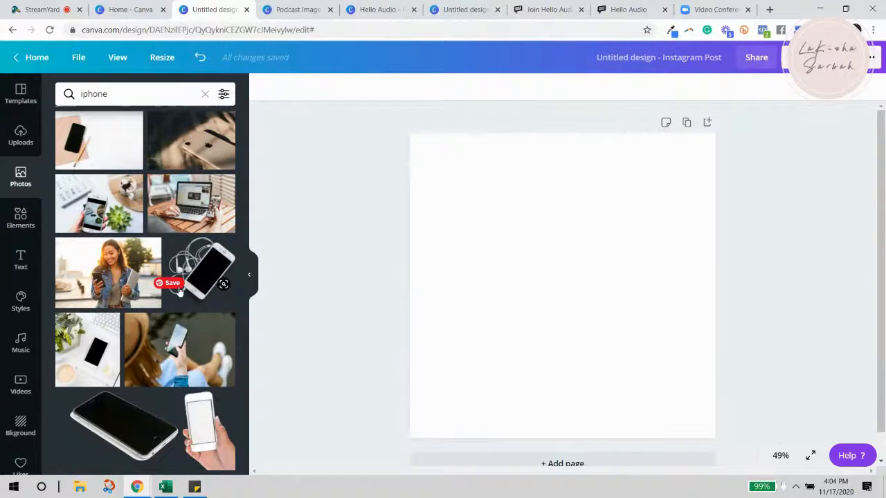
pyautogui.scroll(-10, 178, 290)
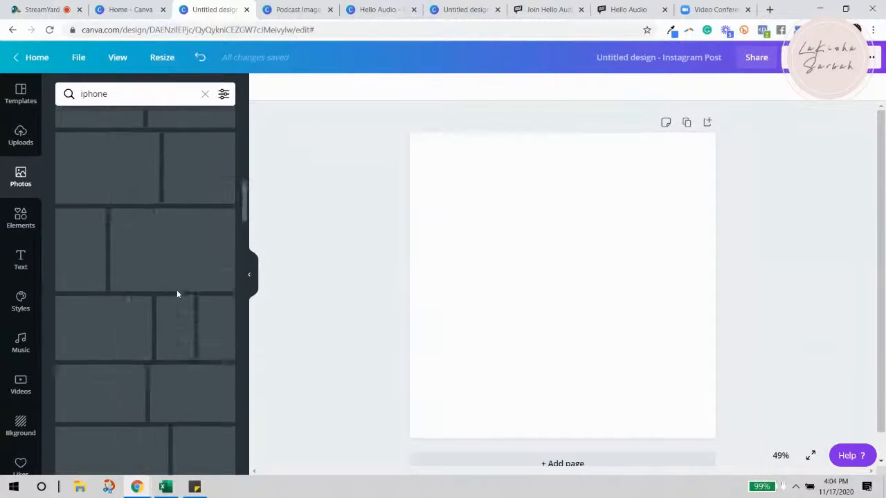
pyautogui.scroll(15, 176, 295)
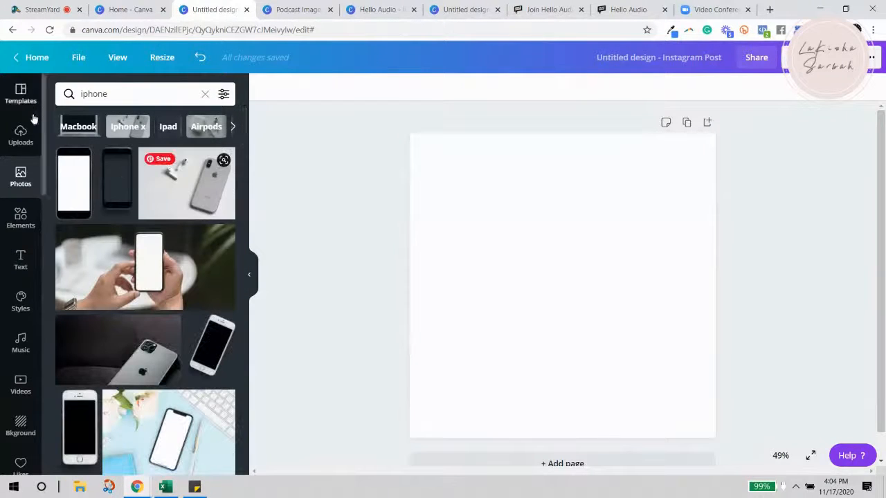
pyautogui.click(204, 95)
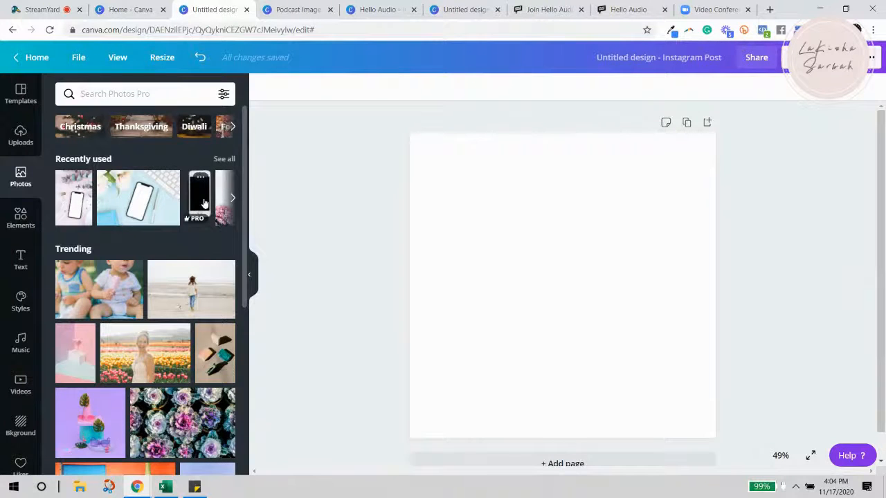
pyautogui.click(204, 202)
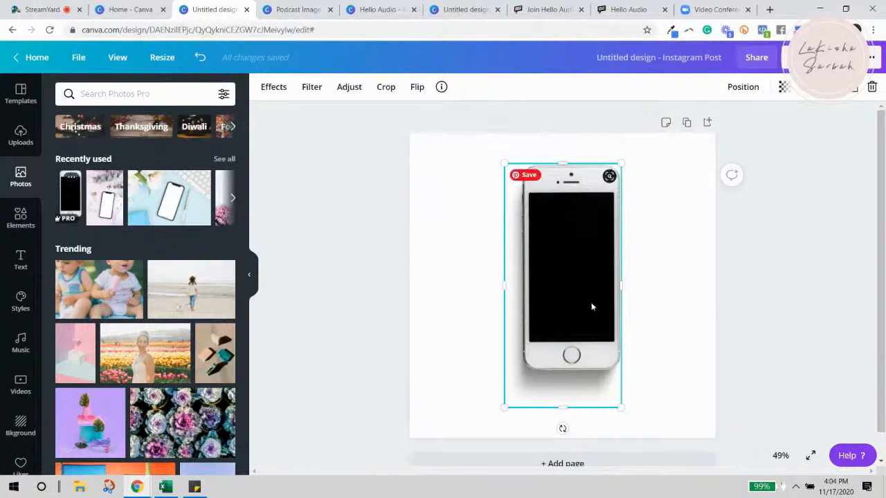
# Enlarge the white phone photo and position it at the centre of the page.
pyautogui.moveTo(591, 306); pyautogui.dragTo(588, 288)
pyautogui.moveTo(524, 232); pyautogui.dragTo(486, 242)
pyautogui.moveTo(581, 404); pyautogui.dragTo(632, 438)
pyautogui.moveTo(573, 341); pyautogui.dragTo(587, 338)
pyautogui.click(803, 382)
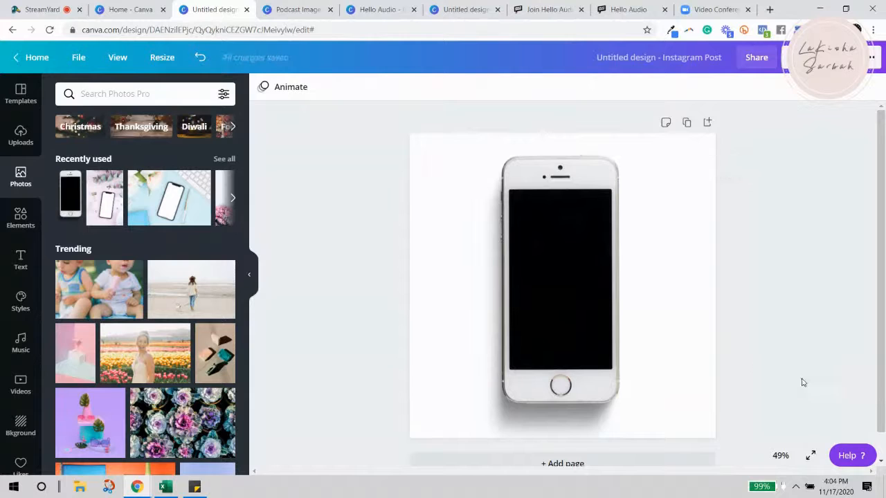
# Set the page background to the light pink colour from the Savvy Simple Marketing palette.
pyautogui.click(694, 238)
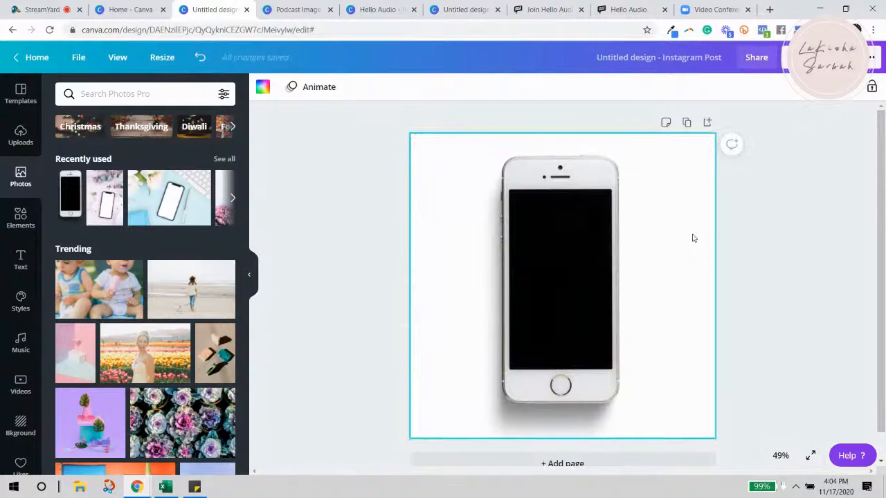
pyautogui.click(262, 86)
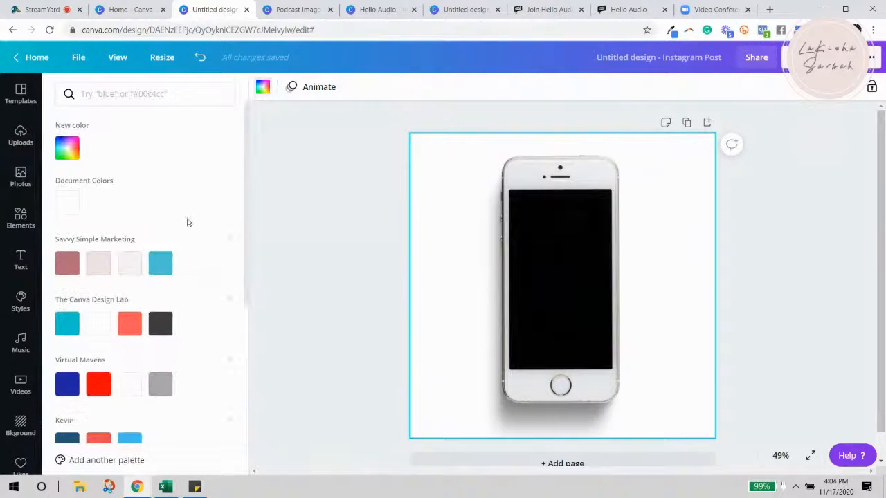
pyautogui.click(130, 264)
pyautogui.click(98, 263)
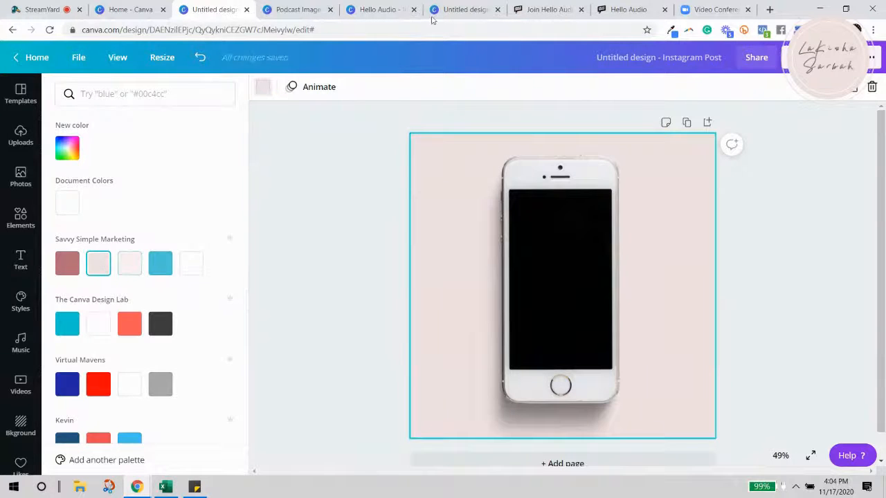
# Check the Hello Audio phone mockup for reference, close the Podcast Image design, and return to the new Instagram post.
pyautogui.click(297, 10)
pyautogui.click(330, 10)
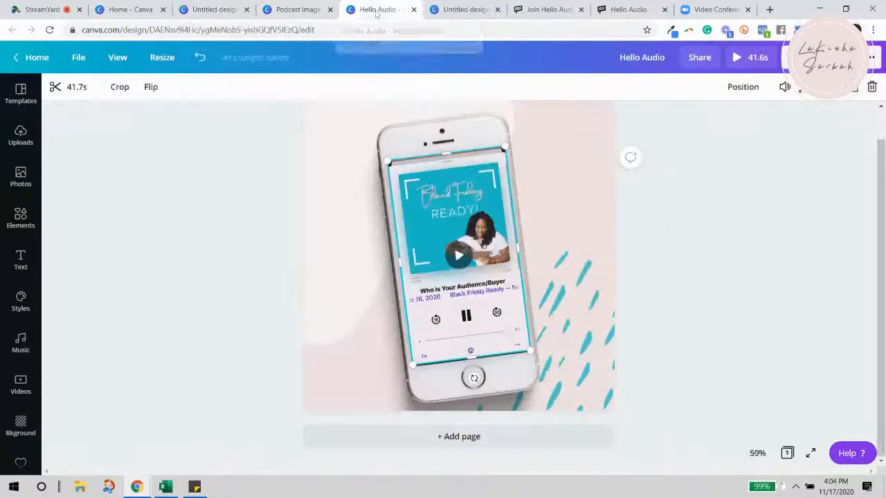
pyautogui.click(232, 10)
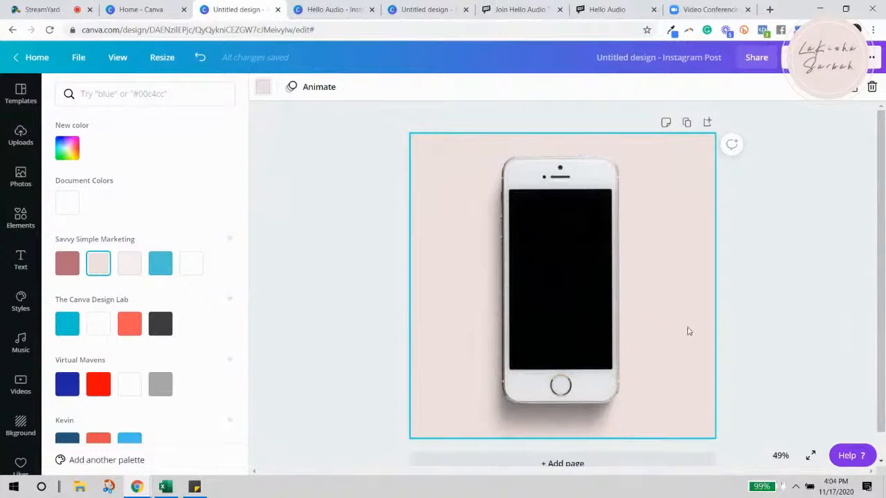
# Search the elements for "Dots" and add the blue brush-dash graphic to the page.
pyautogui.click(20, 217)
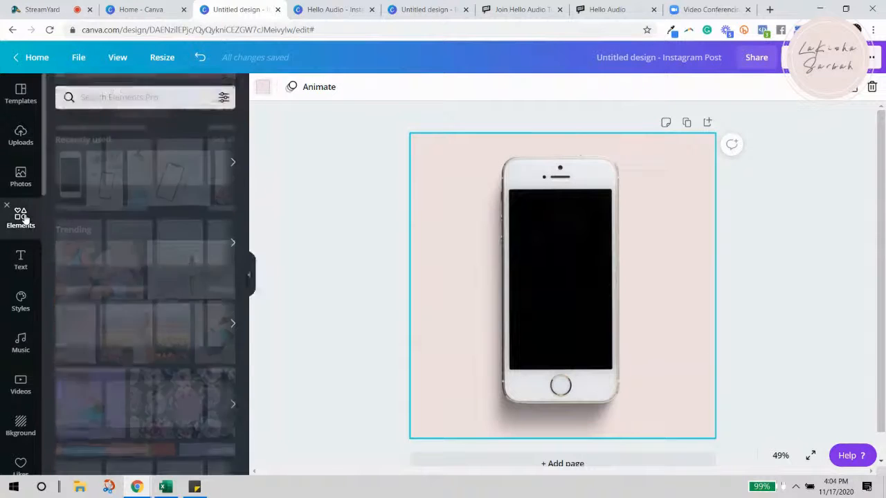
pyautogui.click(168, 93)
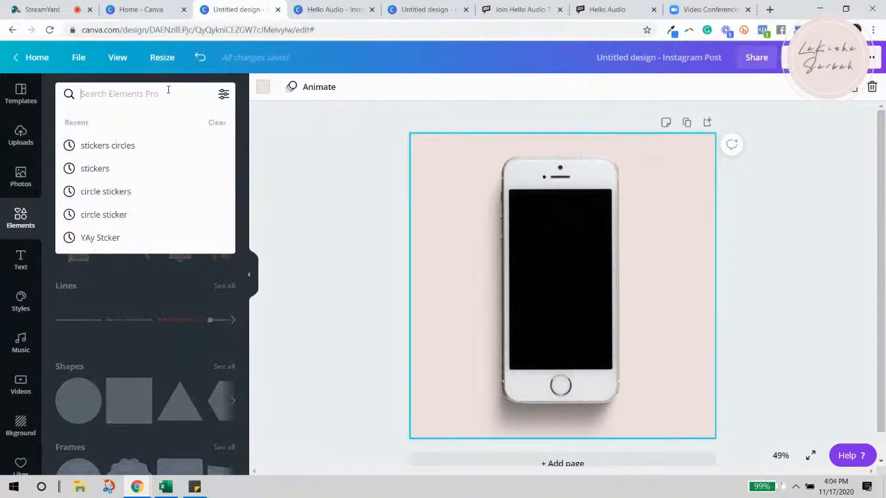
pyautogui.write('Dots')
pyautogui.press('Return')
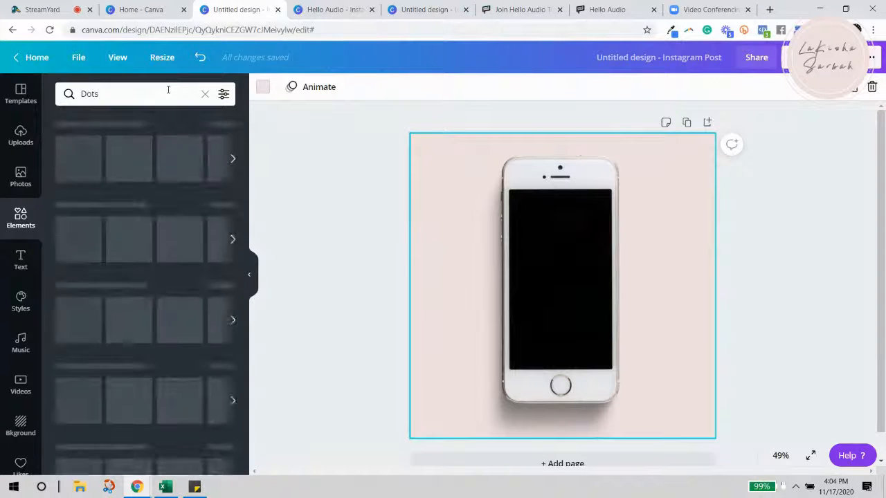
pyautogui.scroll(-5, 187, 308)
pyautogui.scroll(-10, 192, 318)
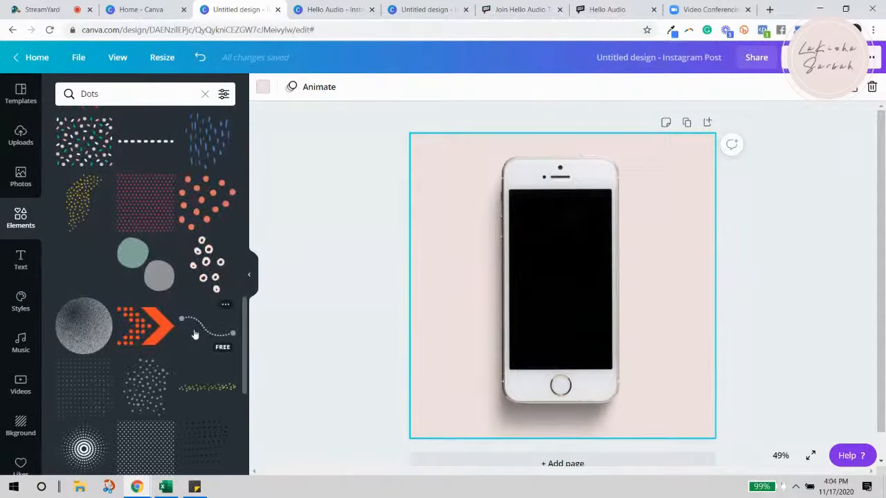
pyautogui.click(212, 150)
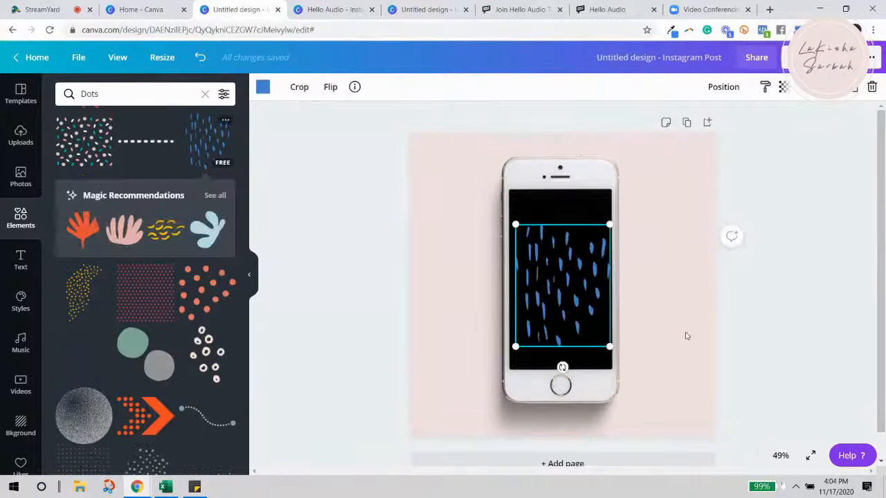
# Move the brush-dash graphic off the phone, enlarge it and tilt it across the page's lower-right corner.
pyautogui.scroll(-1, 686, 335)
pyautogui.moveTo(563, 267); pyautogui.dragTo(654, 326)
pyautogui.moveTo(610, 265); pyautogui.dragTo(518, 145)
pyautogui.moveTo(609, 405); pyautogui.dragTo(740, 341)
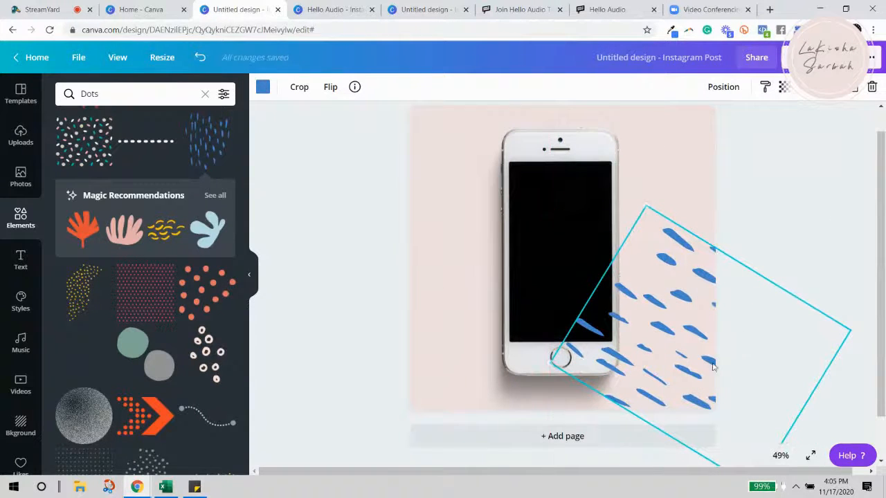
# Recolour the brush-dash graphic with the turquoise from The Canva Design Lab palette.
pyautogui.click(262, 89)
pyautogui.click(75, 323)
pyautogui.click(681, 334)
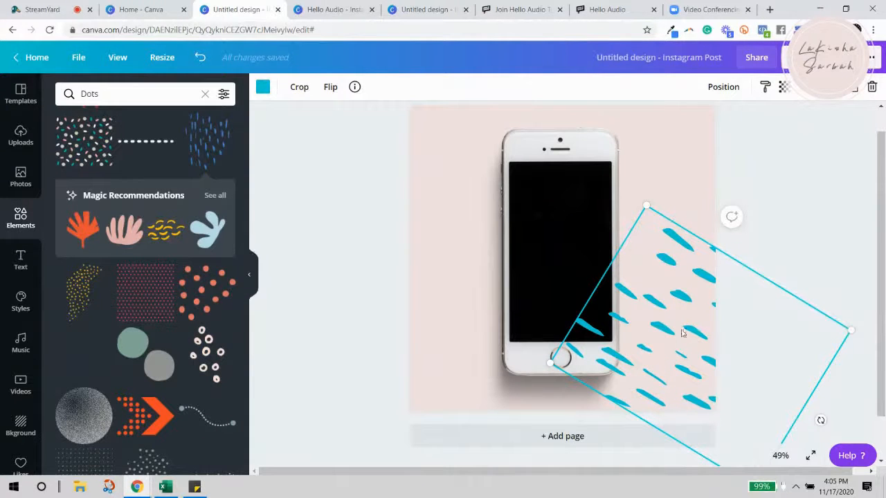
# Shrink the dash graphic, rotate it so the dashes slant upward to the right, and place it at the page's lower-right corner.
pyautogui.moveTo(647, 205); pyautogui.dragTo(687, 239)
pyautogui.moveTo(696, 332); pyautogui.dragTo(634, 265)
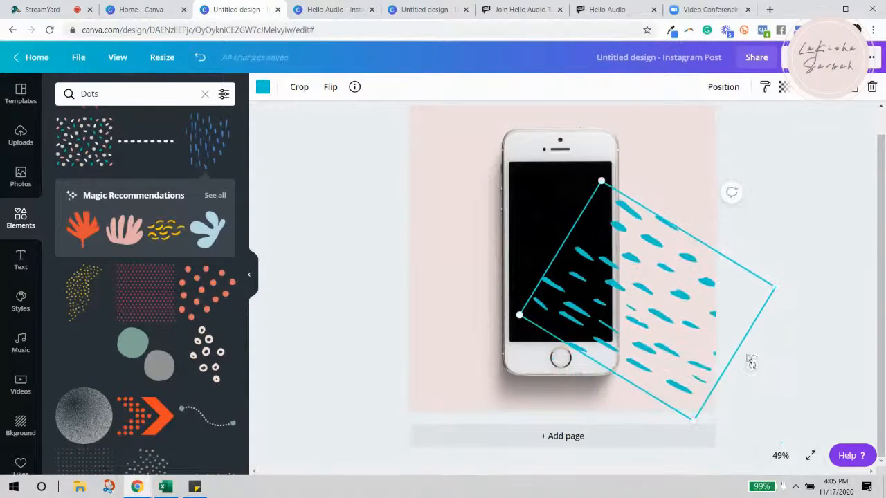
pyautogui.moveTo(753, 366); pyautogui.dragTo(810, 203)
pyautogui.moveTo(676, 250); pyautogui.dragTo(718, 330)
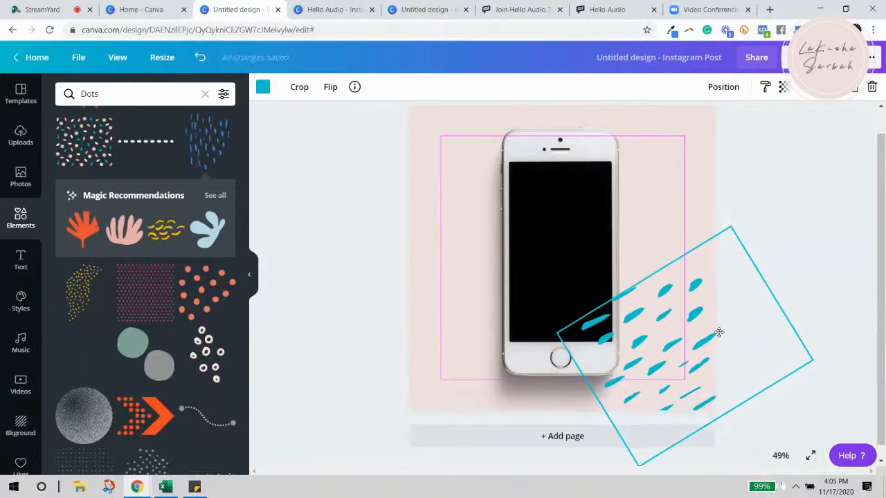
# Send the turquoise dash graphic backward so it sits behind the phone photo.
pyautogui.click(802, 167)
pyautogui.click(696, 332)
pyautogui.click(723, 86)
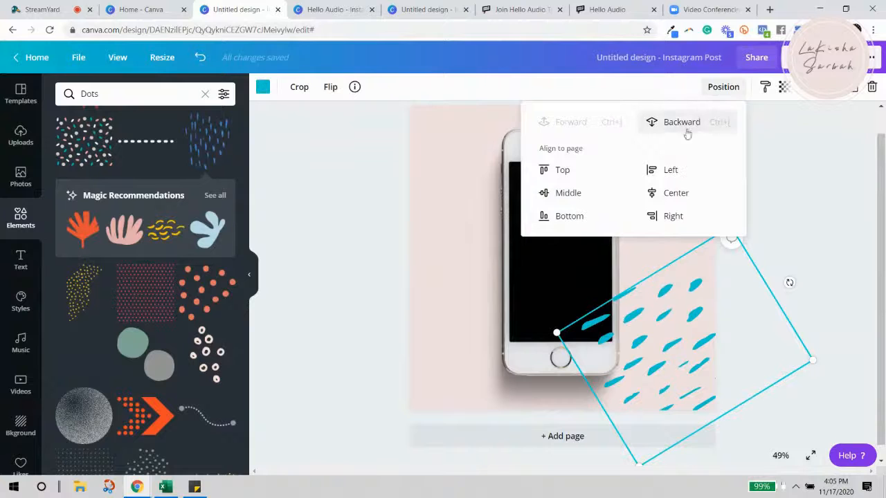
pyautogui.click(681, 122)
pyautogui.click(871, 251)
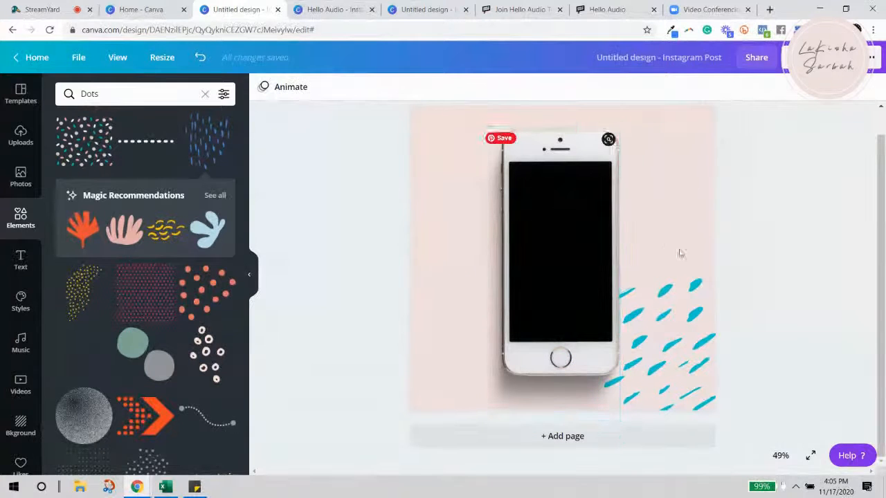
pyautogui.click(696, 334)
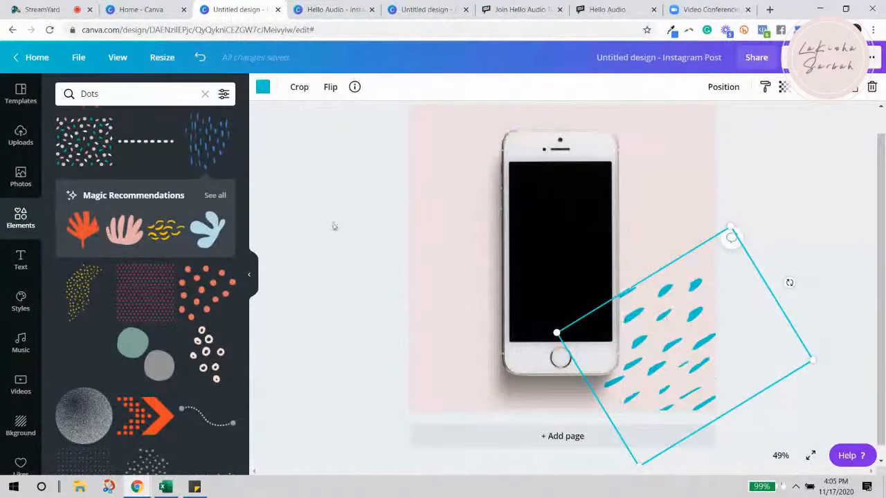
# Open the full set of Magic Recommendations for the dash graphic and browse it for organic blob shapes.
pyautogui.scroll(-3, 148, 277)
pyautogui.scroll(3, 148, 281)
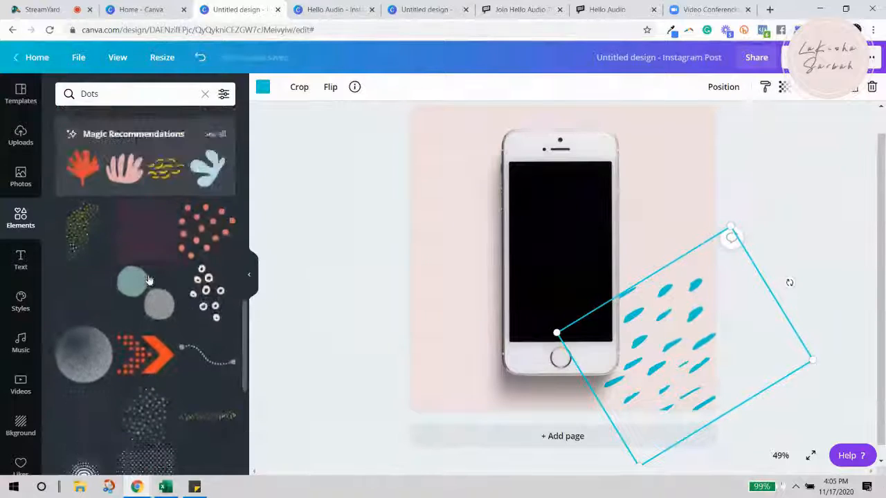
pyautogui.click(212, 194)
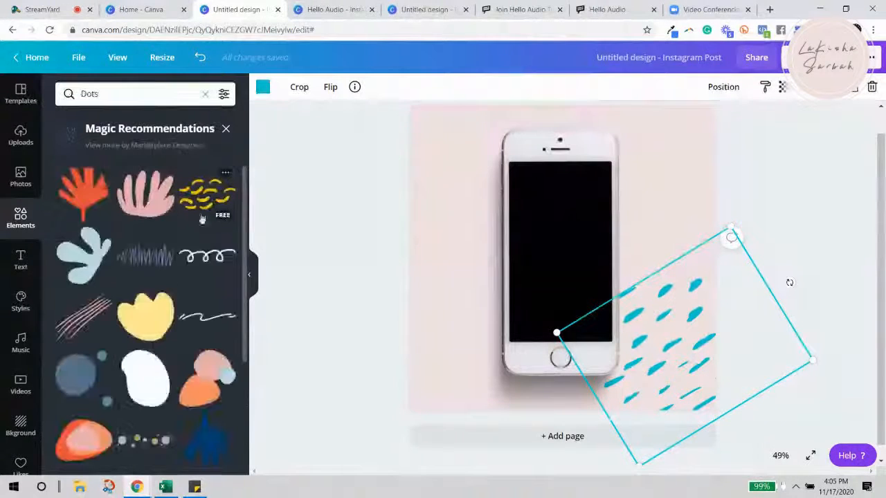
pyautogui.scroll(-2, 162, 256)
pyautogui.scroll(-2, 166, 263)
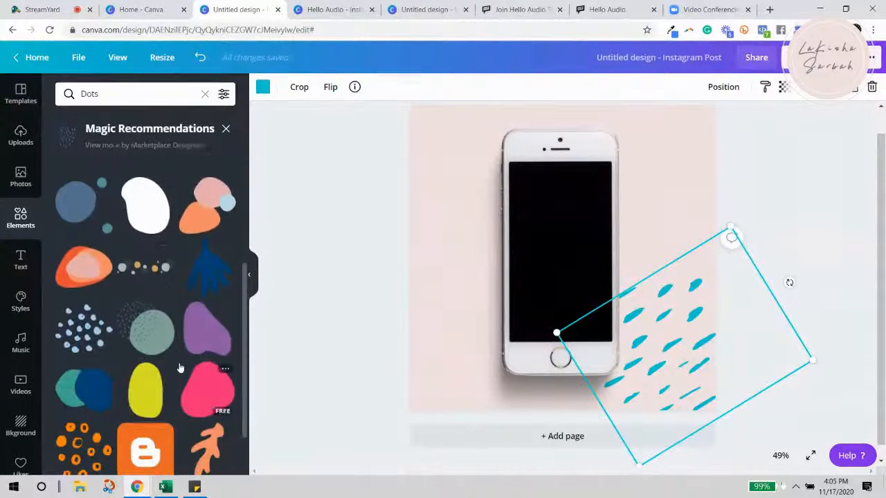
pyautogui.scroll(-1, 185, 329)
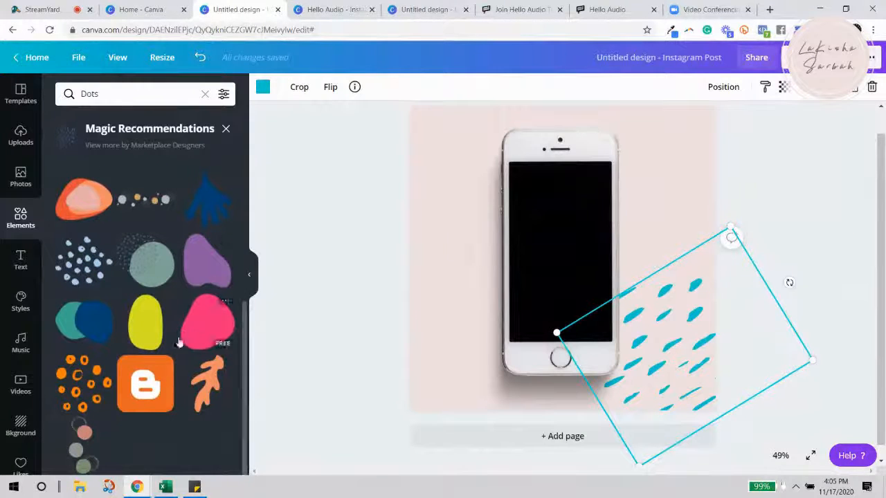
# Add the pink blob shape, enlarge it and position it over the page's upper-left area.
pyautogui.click(202, 320)
pyautogui.moveTo(559, 279); pyautogui.dragTo(441, 170)
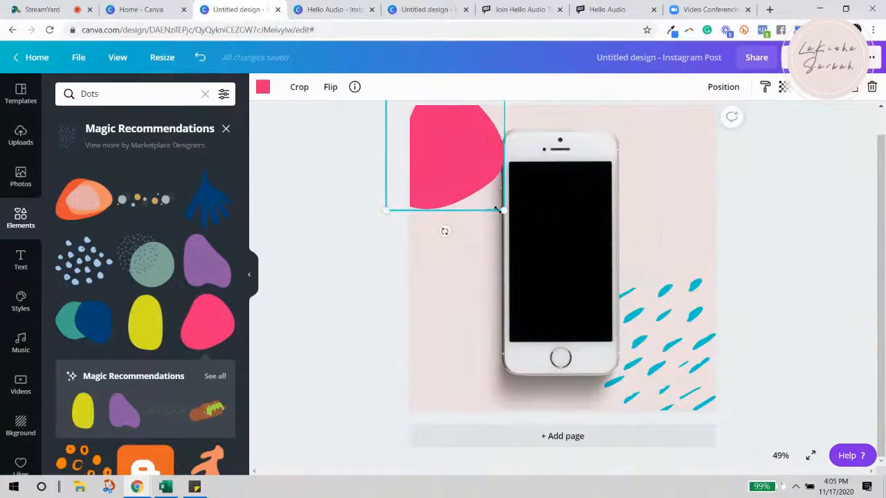
pyautogui.moveTo(497, 209); pyautogui.dragTo(661, 377)
pyautogui.scroll(1, 526, 291)
pyautogui.moveTo(527, 313); pyautogui.dragTo(431, 277)
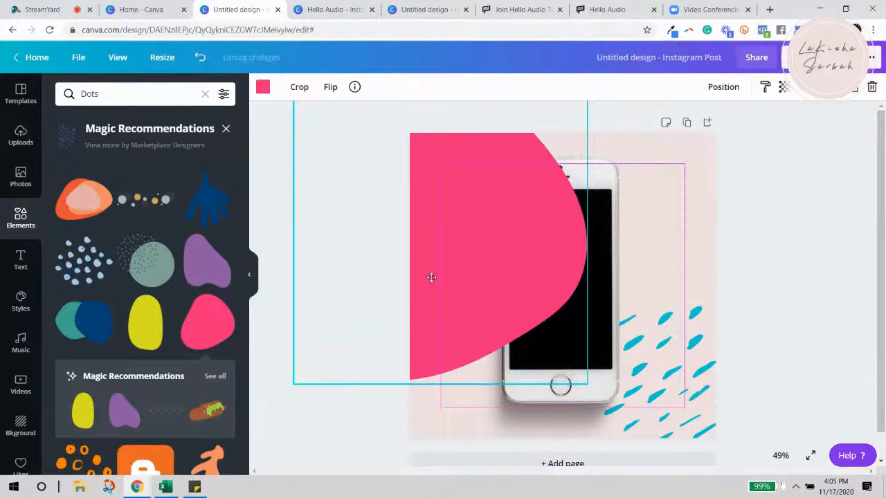
# Recolour the pink blob with the palest pink of the Savvy Simple Marketing palette and send it behind the phone.
pyautogui.click(263, 87)
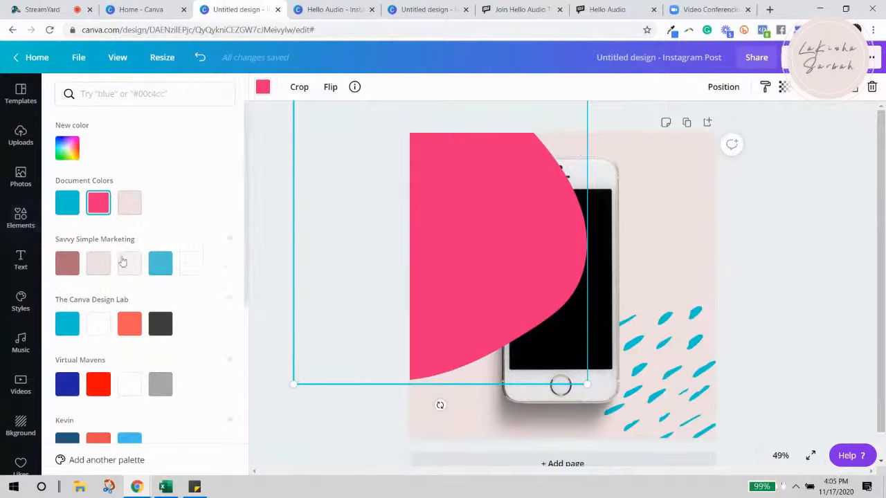
pyautogui.click(123, 262)
pyautogui.click(723, 87)
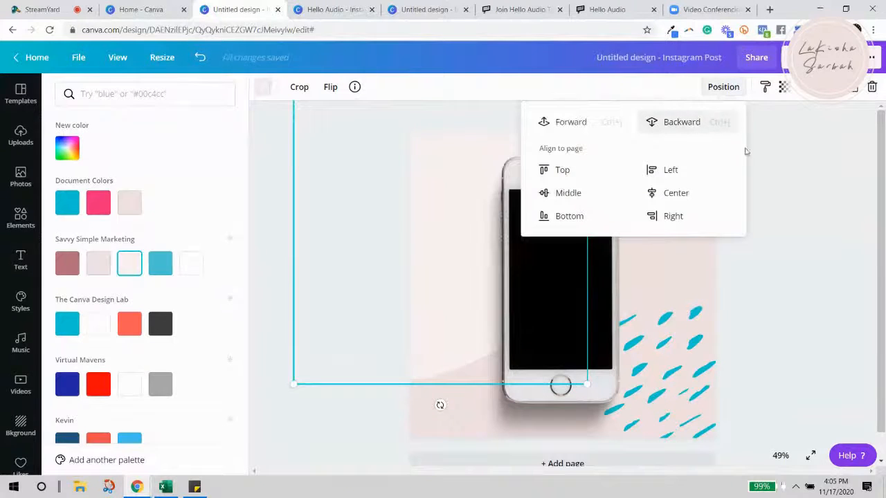
pyautogui.click(869, 365)
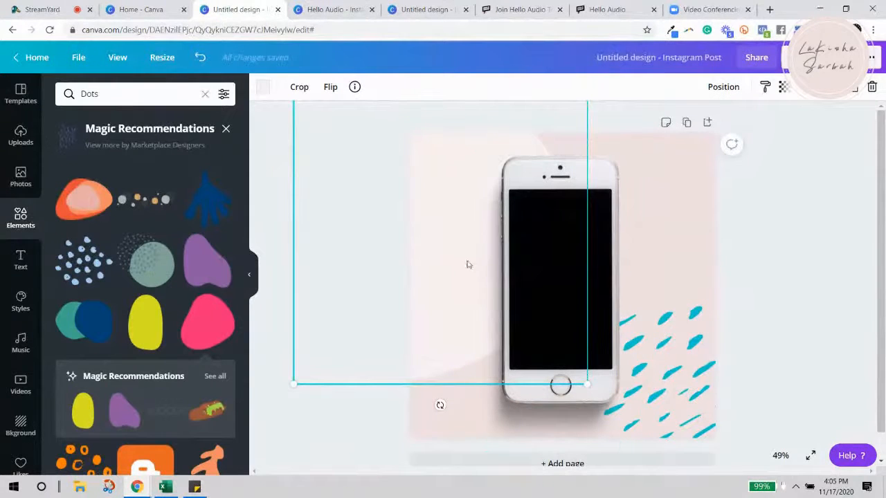
# Try a smaller size and different placement for the pale blob behind the phone, and delete the shape.
pyautogui.moveTo(429, 220); pyautogui.dragTo(479, 241)
pyautogui.moveTo(342, 103); pyautogui.dragTo(385, 148)
pyautogui.moveTo(483, 244); pyautogui.dragTo(424, 237)
pyautogui.click(791, 284)
pyautogui.click(414, 268)
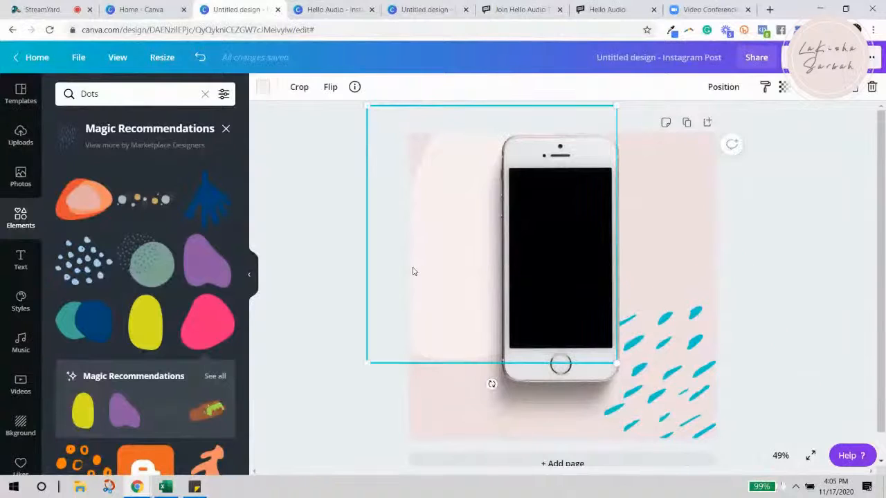
pyautogui.press('Delete')
# Add the purple blob shape, enlarge and rotate it, and position it over the page's upper-left area.
pyautogui.click(207, 261)
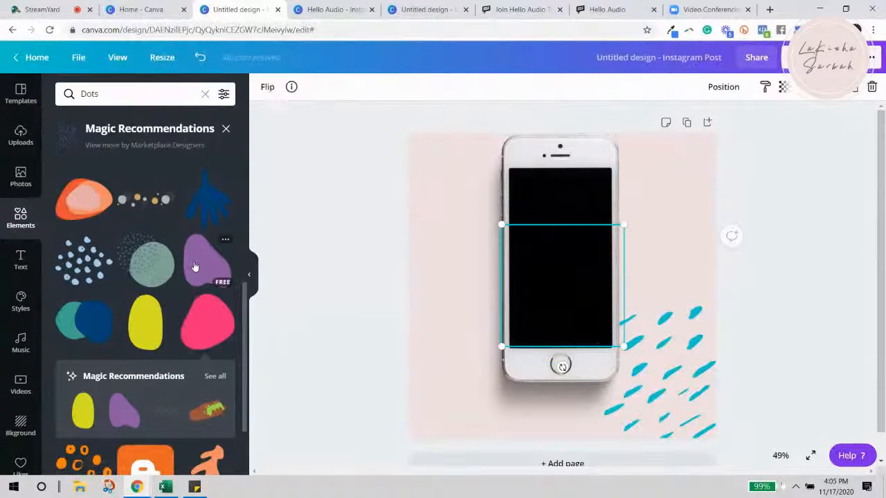
pyautogui.moveTo(557, 285); pyautogui.dragTo(451, 209)
pyautogui.moveTo(603, 302); pyautogui.dragTo(751, 347)
pyautogui.moveTo(519, 306); pyautogui.dragTo(473, 309)
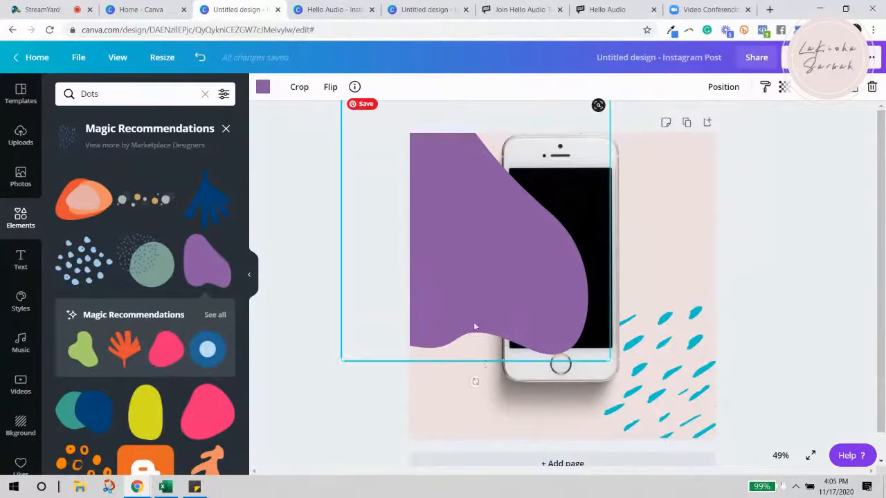
pyautogui.moveTo(476, 381); pyautogui.dragTo(623, 272)
pyautogui.moveTo(495, 273); pyautogui.dragTo(483, 255)
pyautogui.moveTo(545, 367); pyautogui.dragTo(568, 422)
# Recolour the purple blob with the palest pink of the Savvy Simple Marketing palette and send it behind the phone.
pyautogui.click(262, 87)
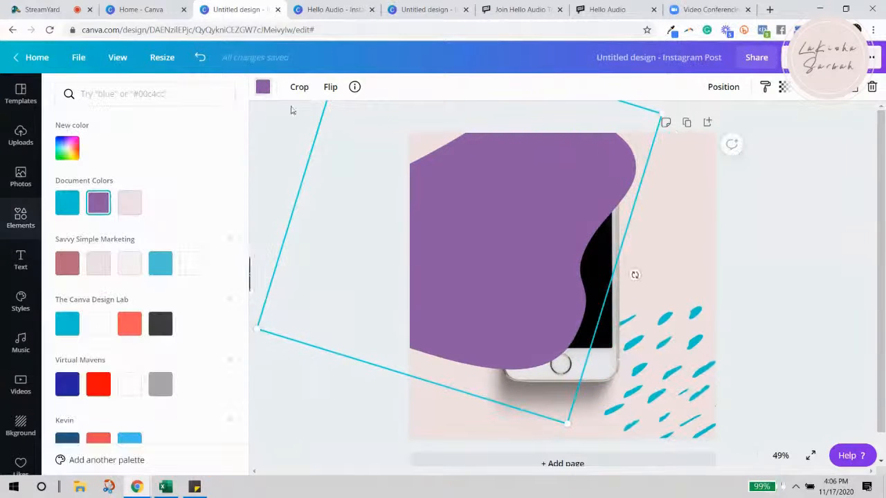
pyautogui.click(130, 264)
pyautogui.click(705, 88)
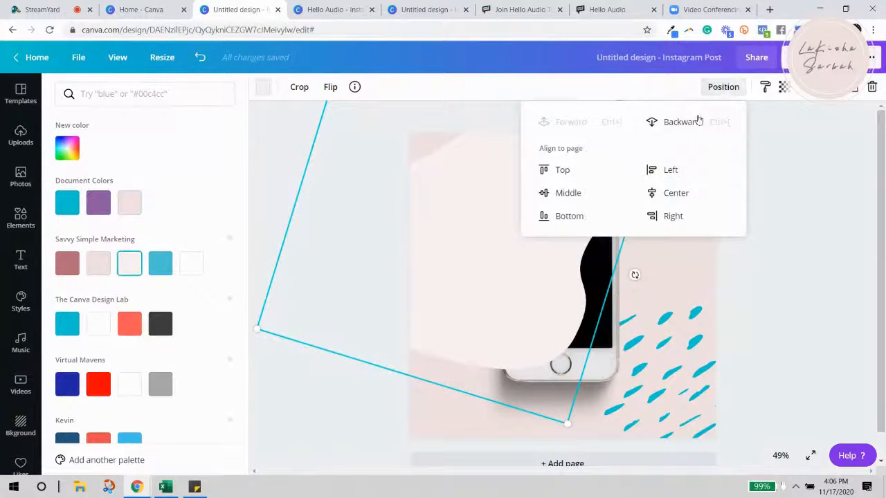
pyautogui.click(695, 121)
pyautogui.click(802, 277)
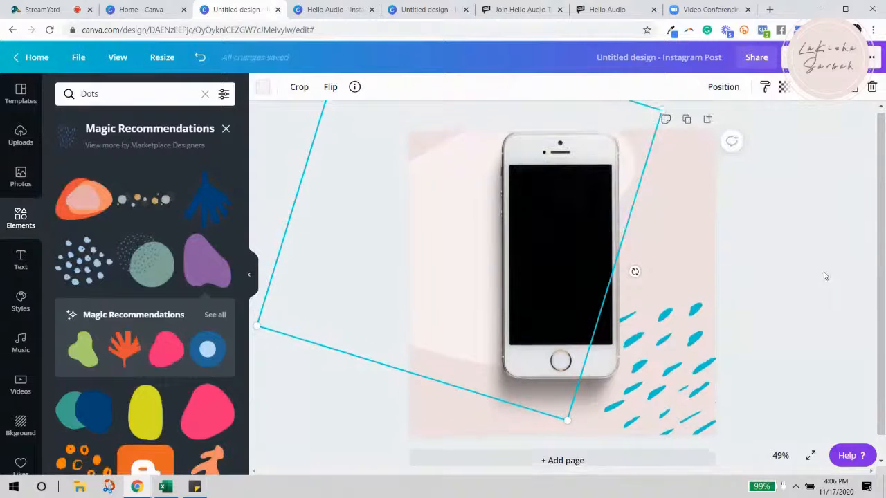
pyautogui.click(822, 278)
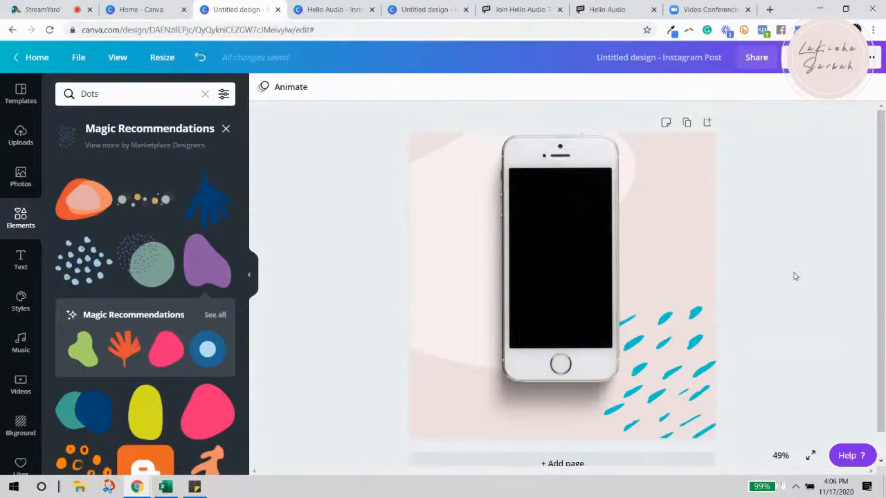
# Move the phone photo down so it sits vertically centred on the page.
pyautogui.click(459, 213)
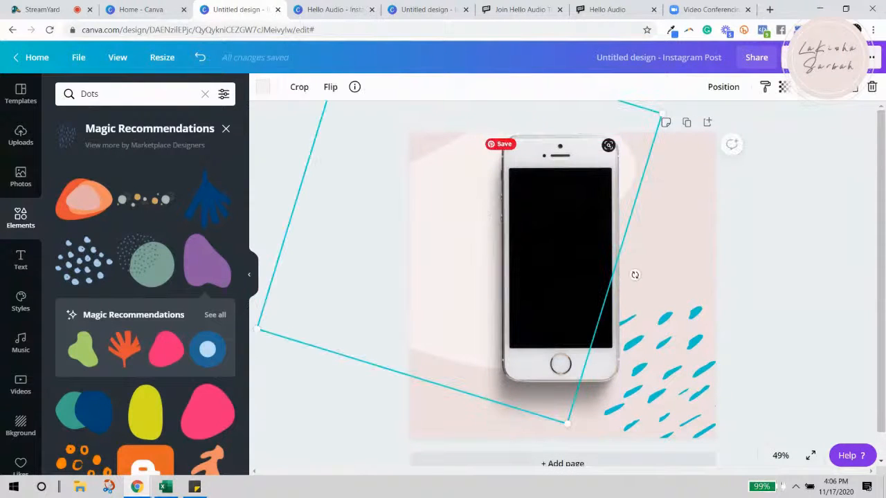
pyautogui.click(716, 358)
pyautogui.click(769, 228)
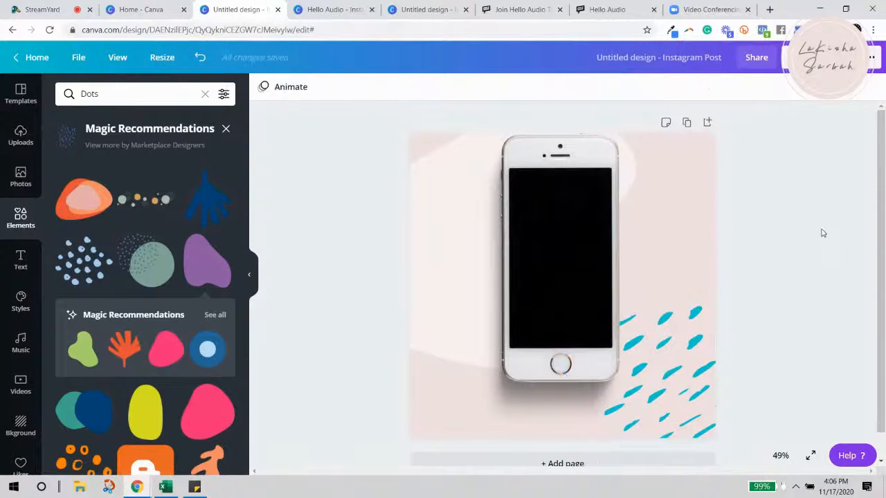
pyautogui.scroll(-1, 793, 249)
pyautogui.moveTo(537, 220); pyautogui.dragTo(538, 227)
pyautogui.click(773, 273)
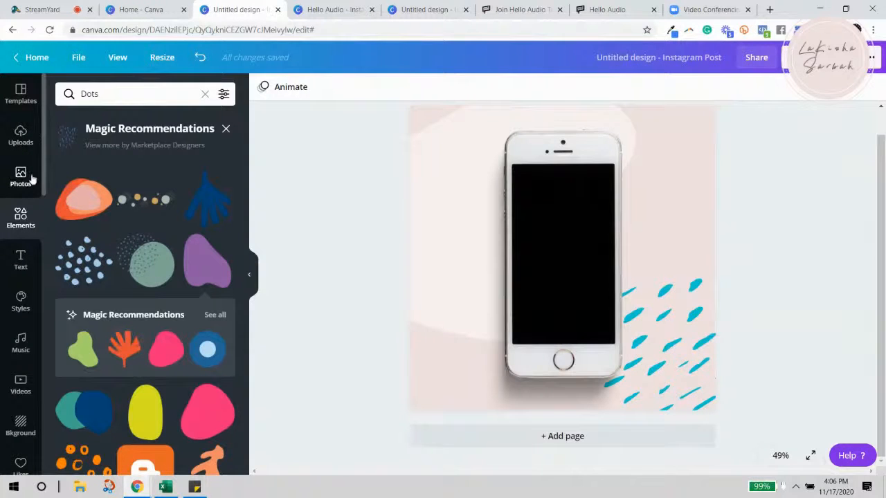
# Try placing the 1:21 phone screen recording from the uploaded videos directly on the page, and undo it.
pyautogui.click(21, 139)
pyautogui.click(154, 151)
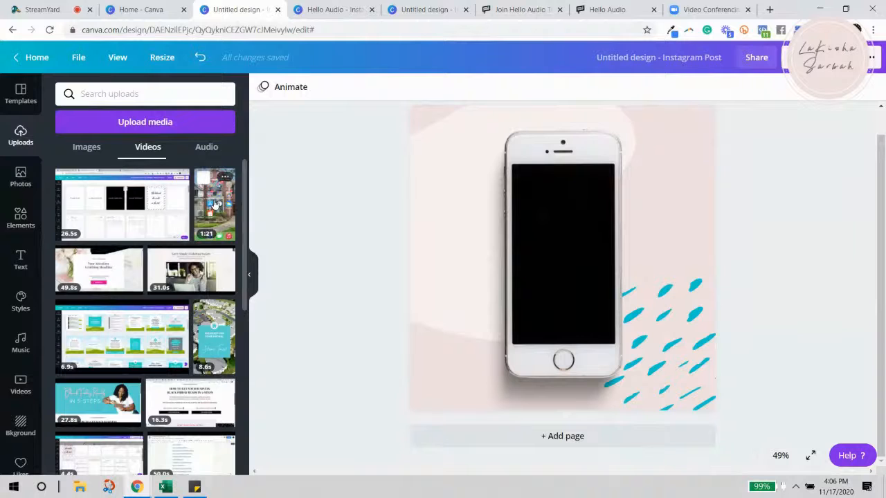
pyautogui.click(215, 204)
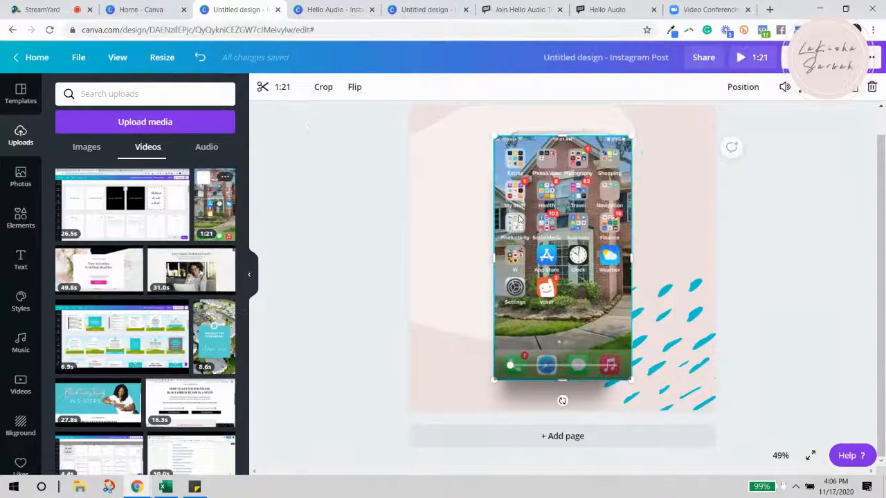
pyautogui.hotkey('ctrl', 'z')
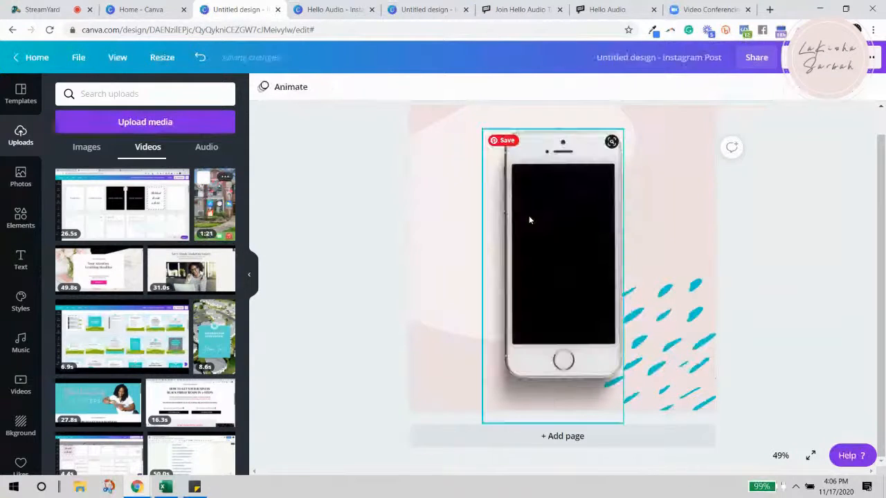
# Clear the Dots search in the elements library and add the single-cell grid to the page.
pyautogui.click(20, 219)
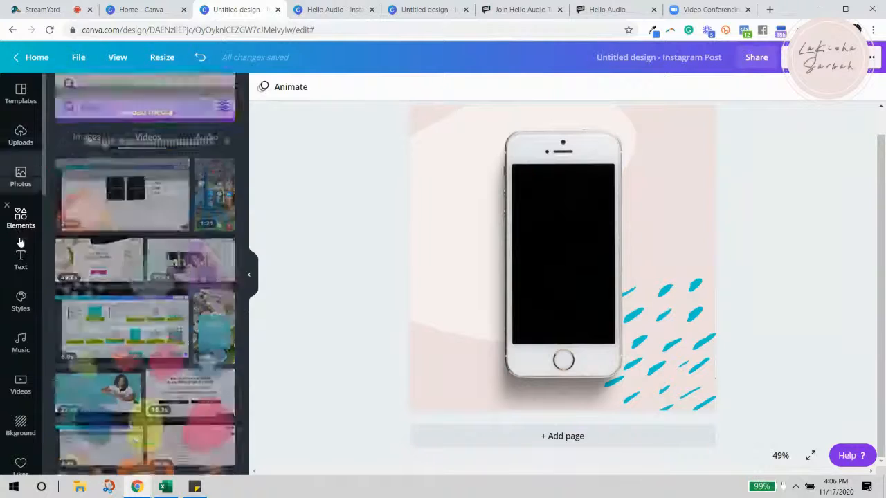
pyautogui.click(226, 128)
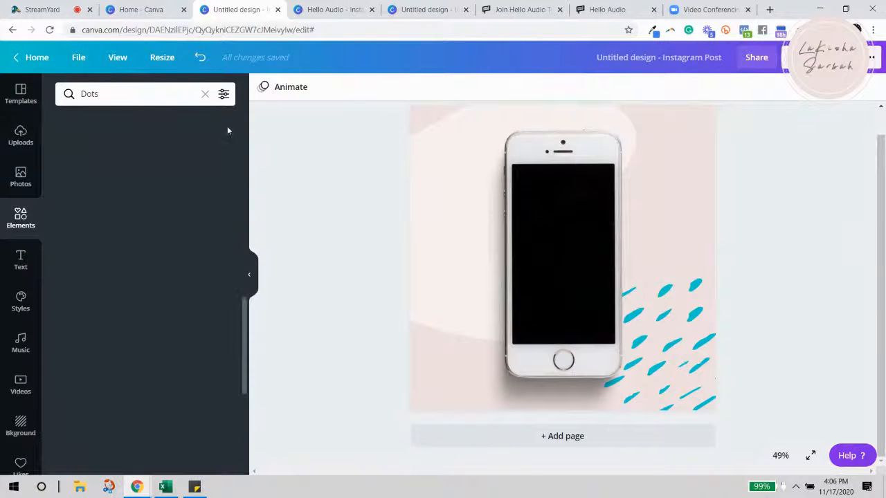
pyautogui.scroll(-3, 115, 257)
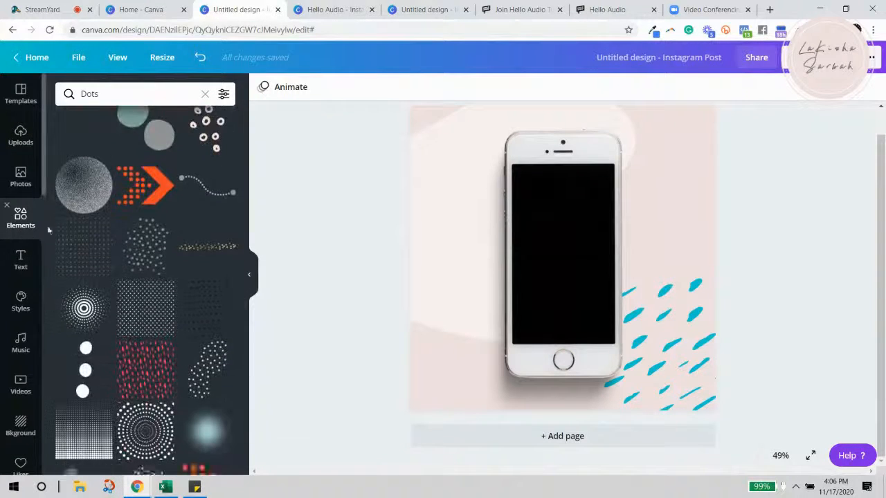
pyautogui.scroll(7, 95, 225)
pyautogui.click(204, 95)
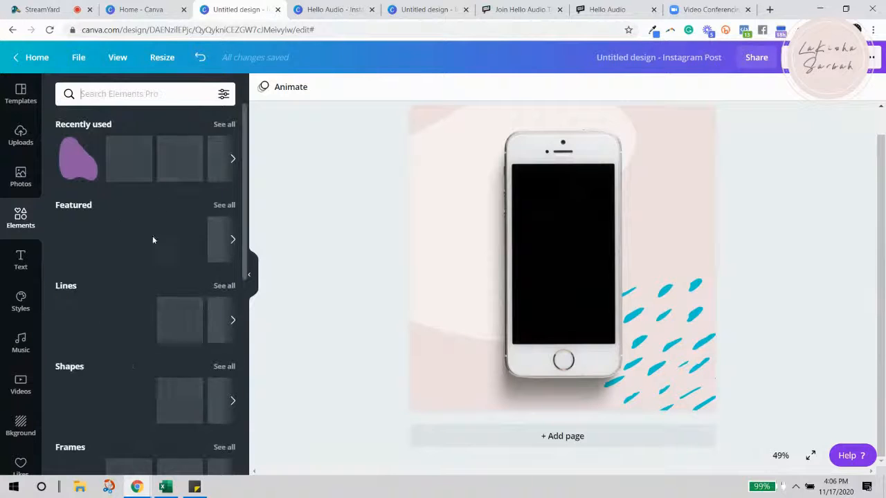
pyautogui.scroll(-8, 165, 319)
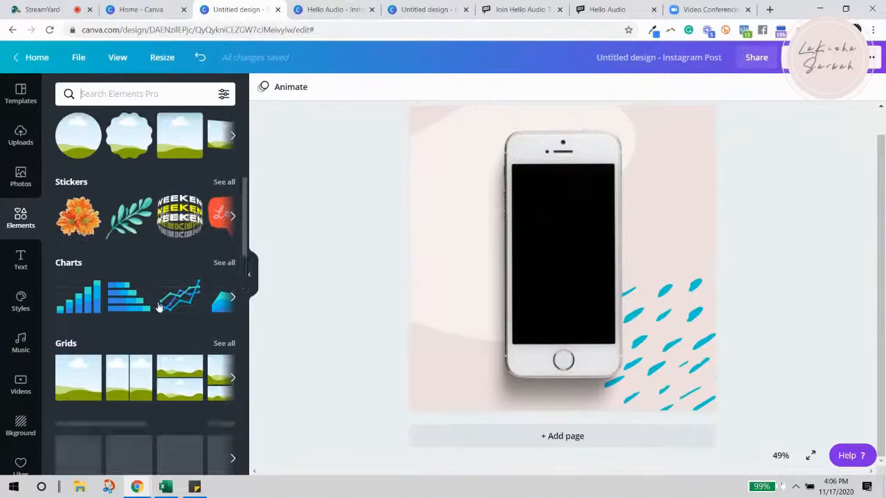
pyautogui.click(78, 204)
# Resize the grid to cover the phone's black screen area and bring it to the front.
pyautogui.moveTo(412, 105); pyautogui.dragTo(512, 164)
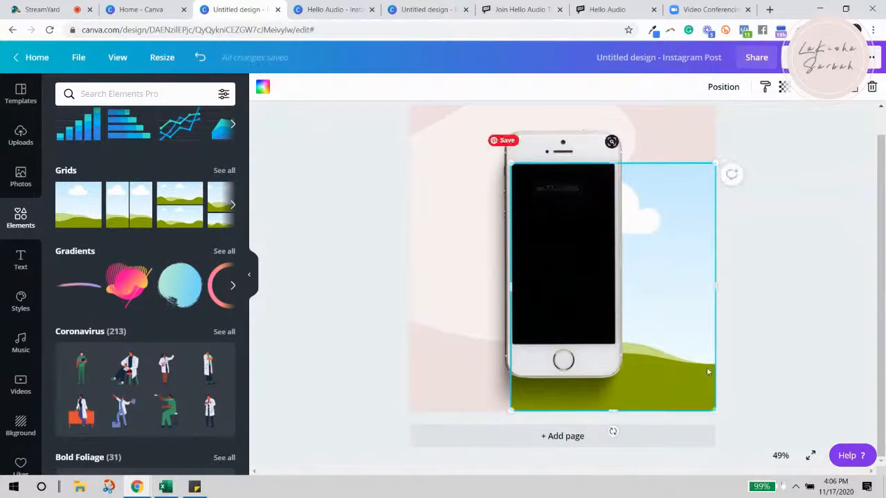
pyautogui.moveTo(712, 414); pyautogui.dragTo(612, 350)
pyautogui.click(723, 87)
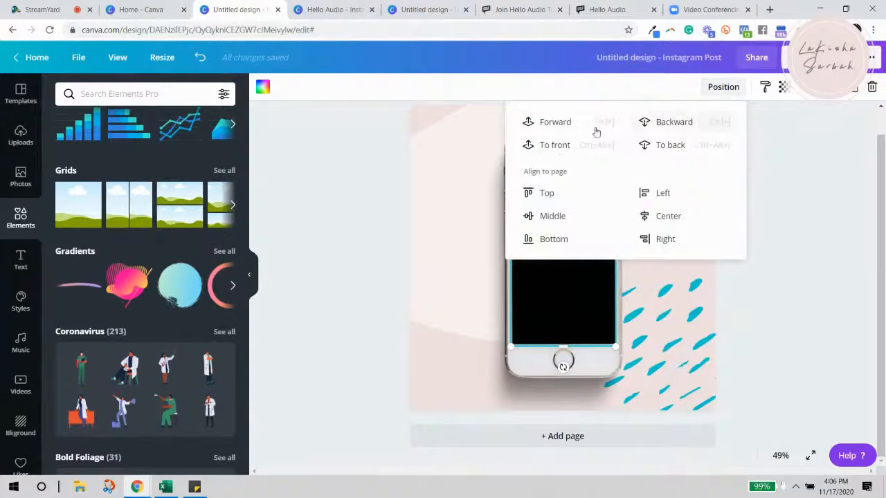
pyautogui.click(567, 145)
pyautogui.click(821, 298)
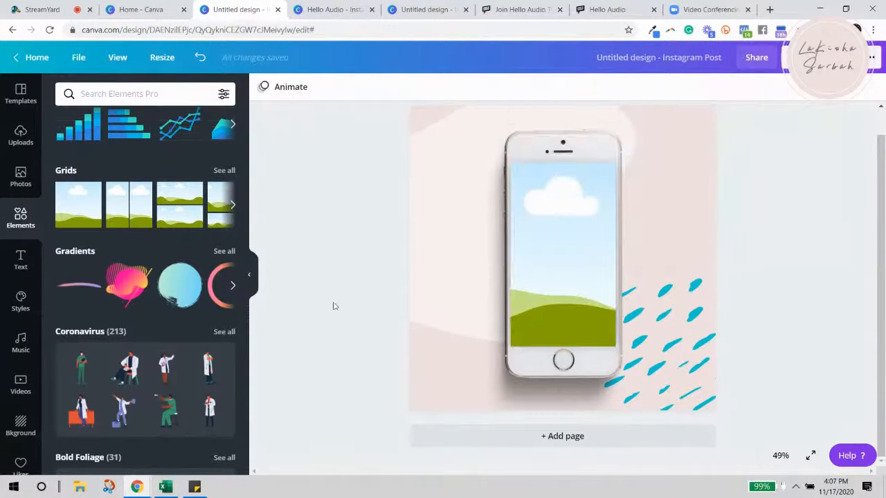
# Fill the grid on the phone with the 1:21 phone screen recording from the uploaded videos.
pyautogui.click(21, 135)
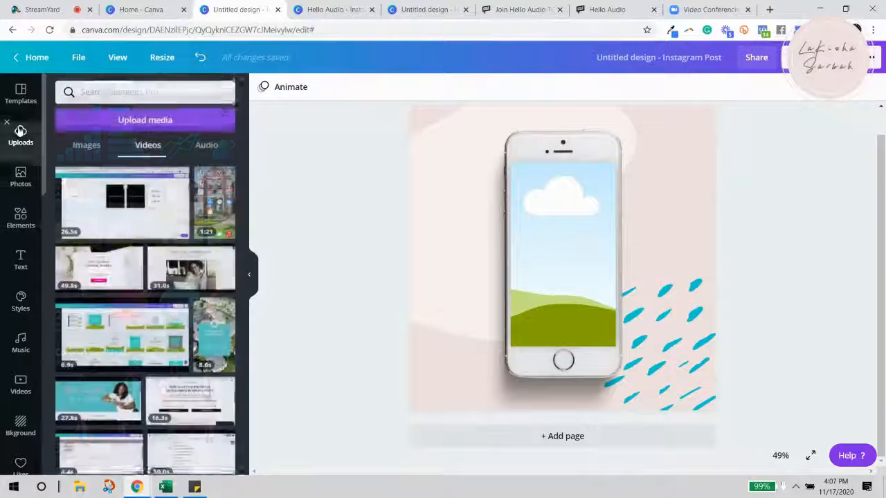
pyautogui.moveTo(215, 214); pyautogui.dragTo(511, 254)
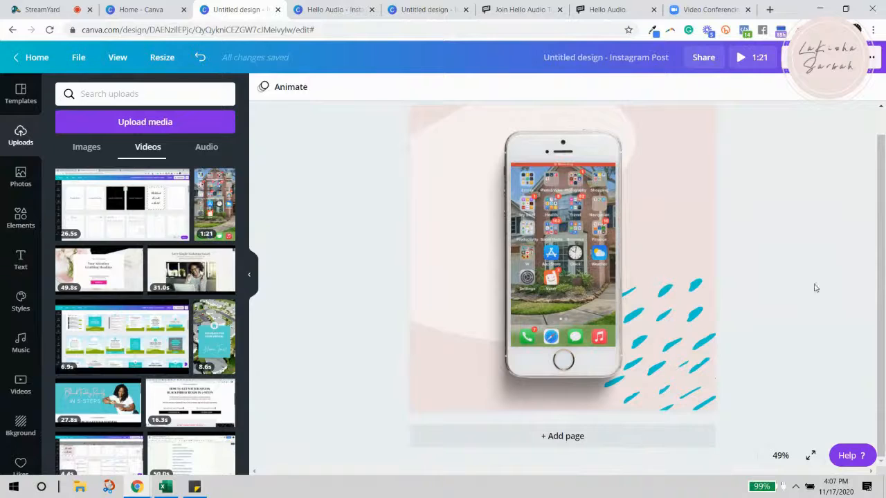
pyautogui.click(575, 272)
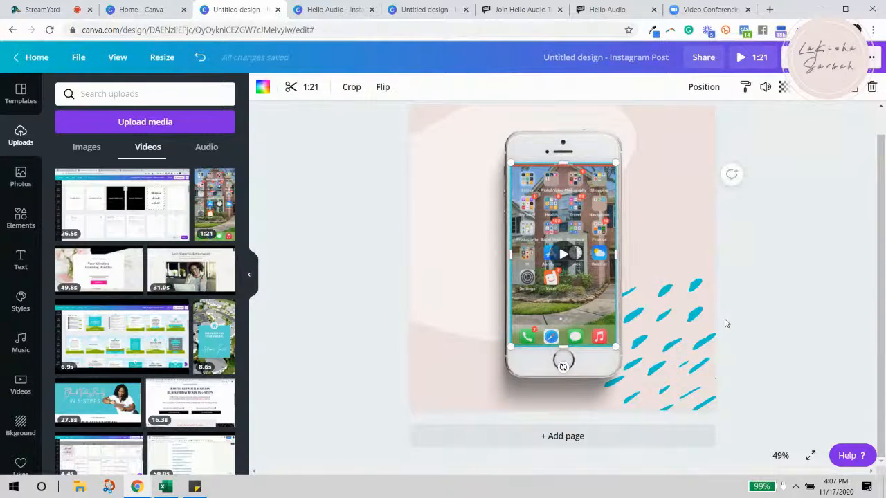
# Play the recording inside the phone in an enlarged workspace and scrub back to find where the useful part starts.
pyautogui.click(559, 255)
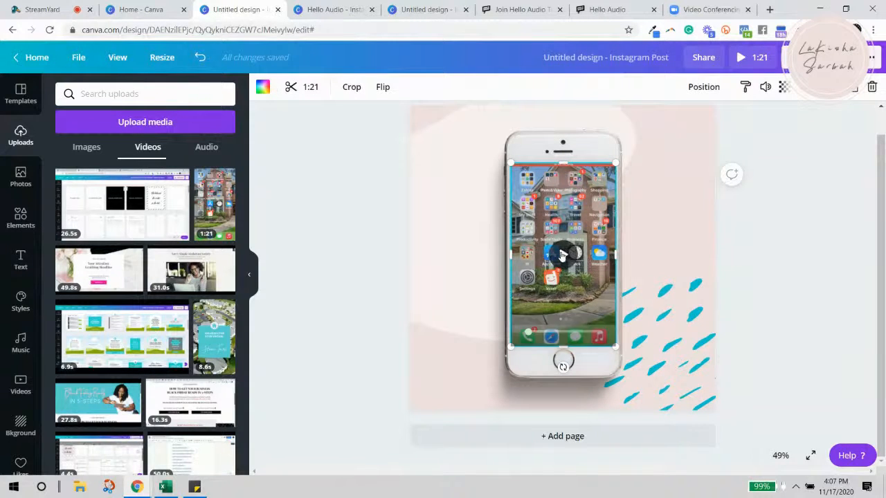
pyautogui.click(249, 276)
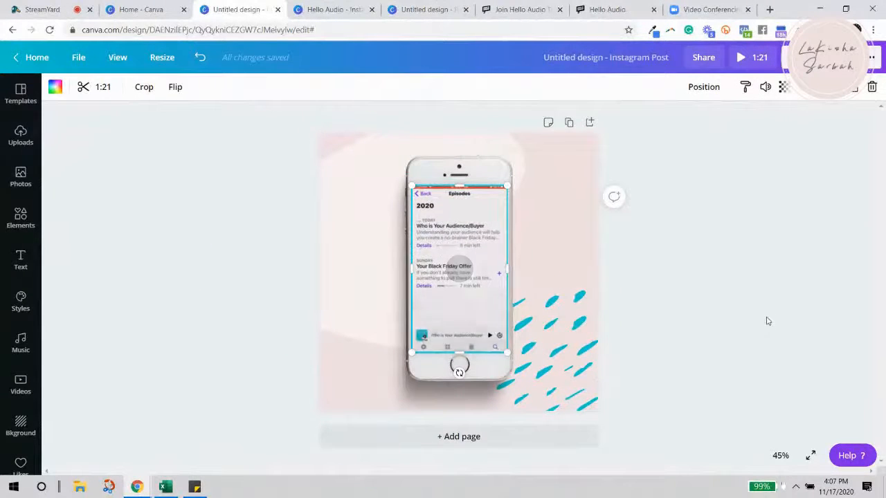
pyautogui.click(796, 486)
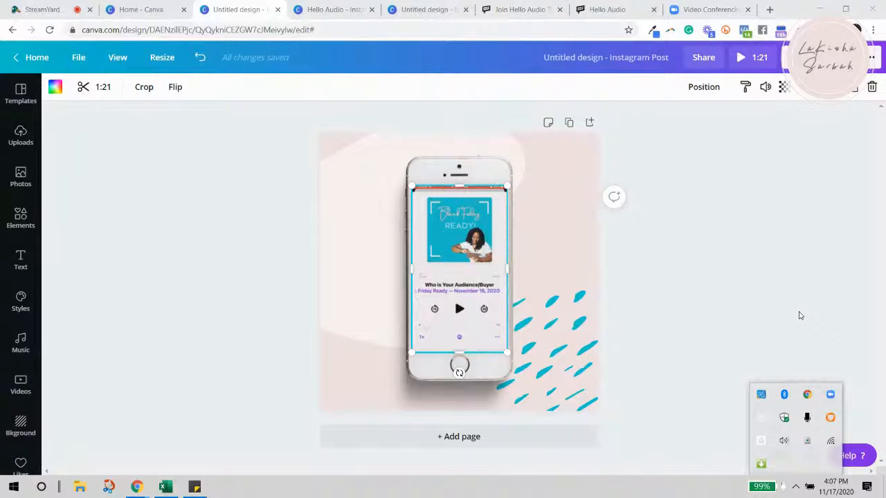
pyautogui.click(487, 299)
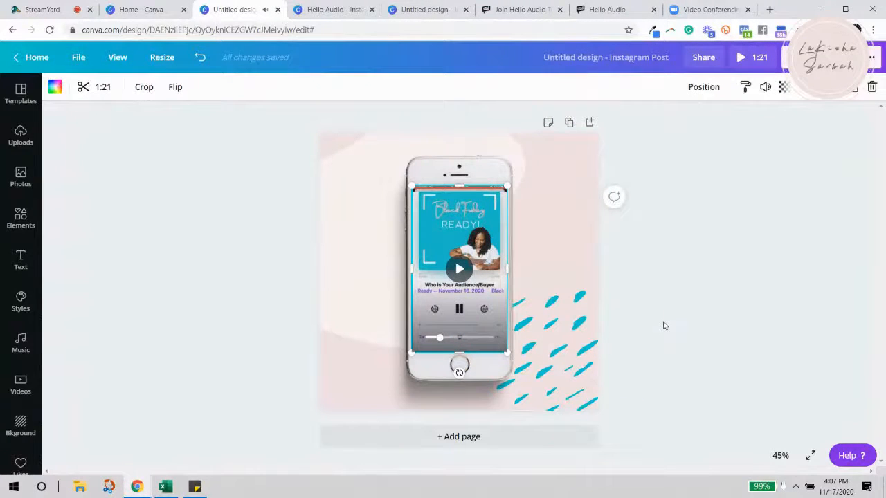
pyautogui.moveTo(438, 337); pyautogui.dragTo(427, 338)
pyautogui.click(469, 275)
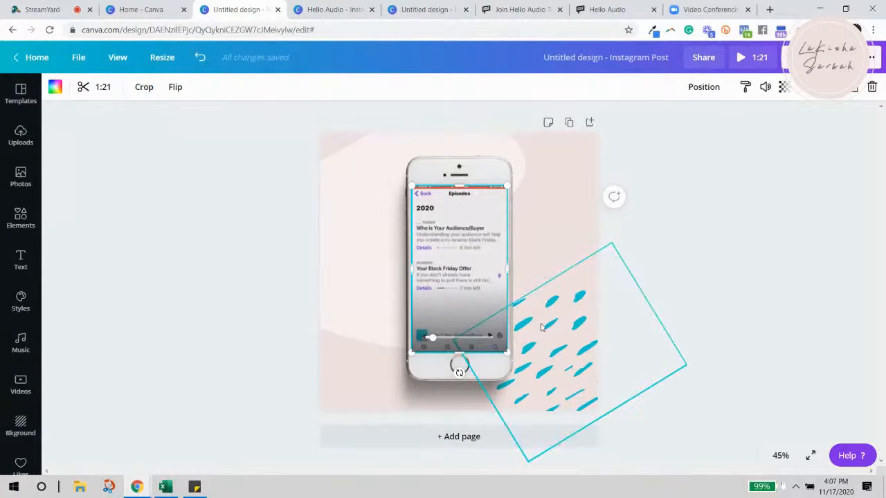
pyautogui.click(458, 268)
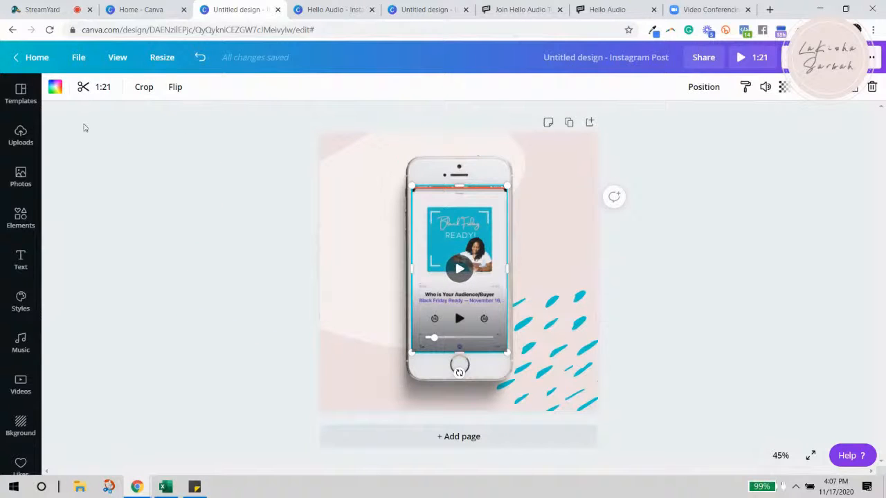
# Trim the beginning of the phone recording so the clip runs 54.9 s, playing it to check the new start.
pyautogui.click(84, 88)
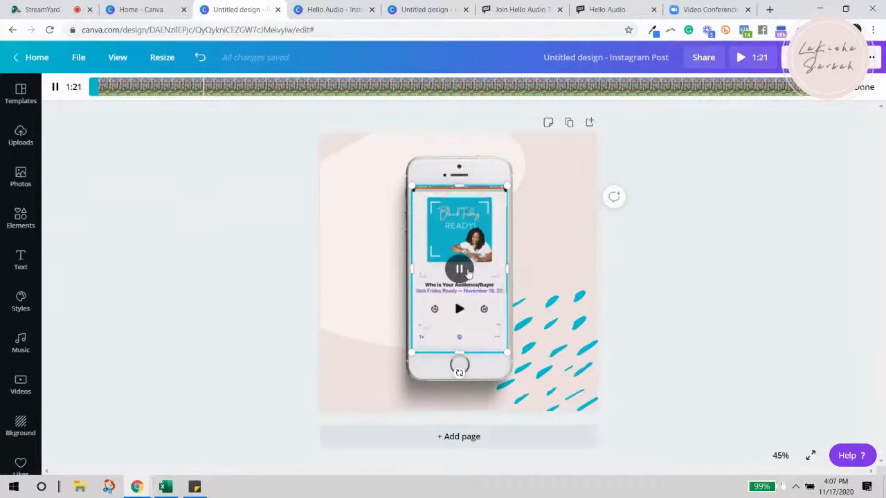
pyautogui.click(465, 272)
pyautogui.moveTo(91, 82); pyautogui.dragTo(214, 77)
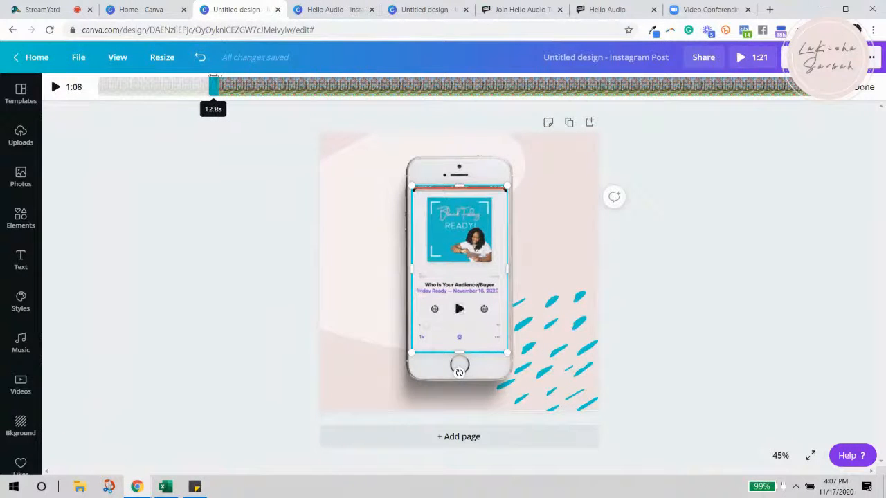
pyautogui.click(459, 270)
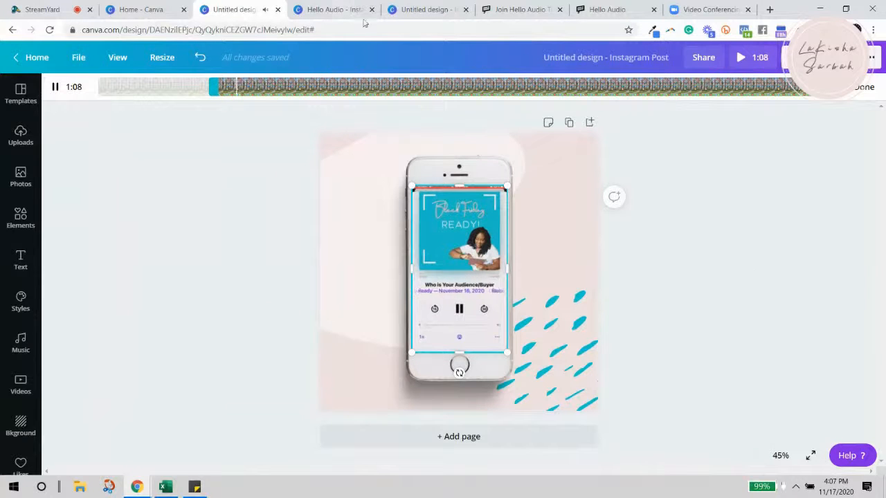
pyautogui.moveTo(214, 77); pyautogui.dragTo(367, 79)
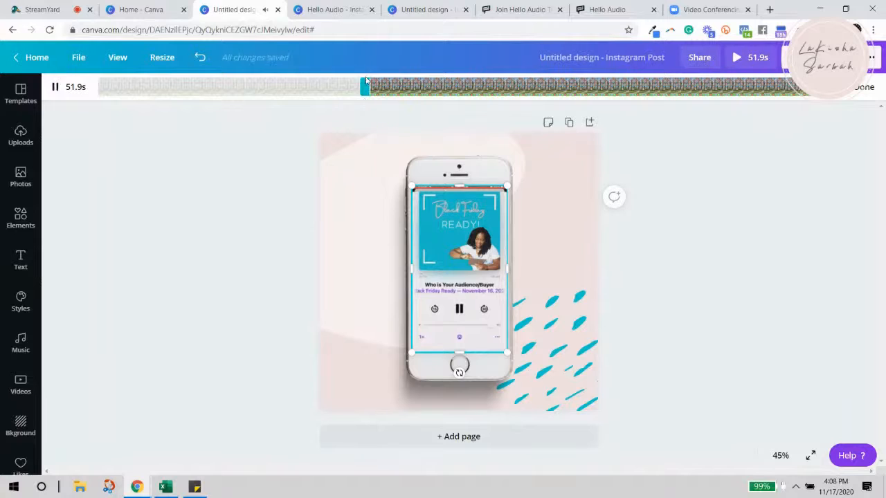
pyautogui.moveTo(366, 79); pyautogui.dragTo(347, 81)
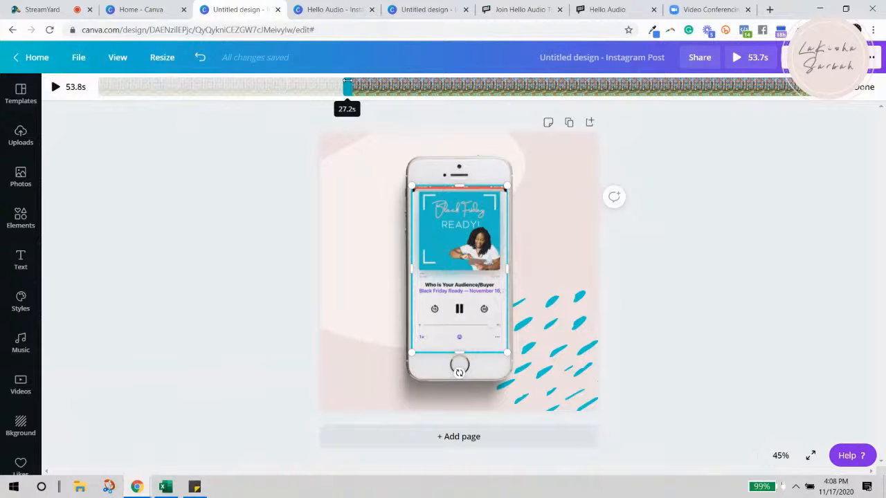
pyautogui.moveTo(348, 81); pyautogui.dragTo(337, 87)
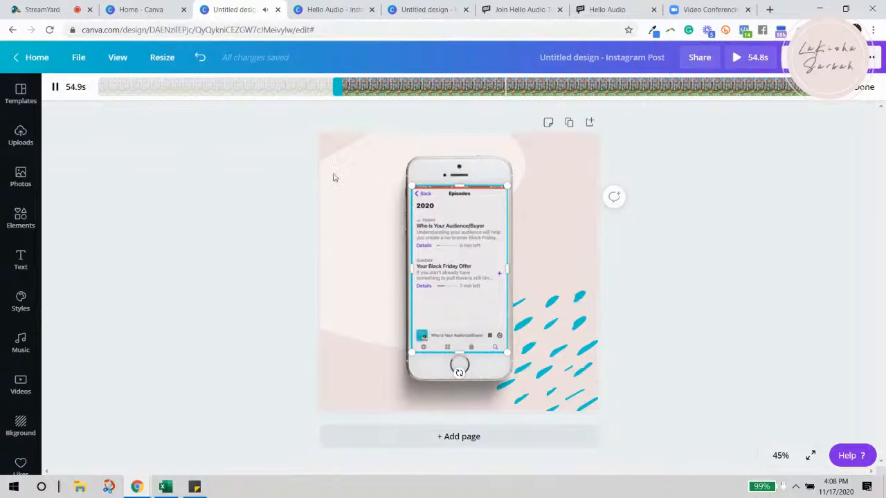
pyautogui.click(863, 87)
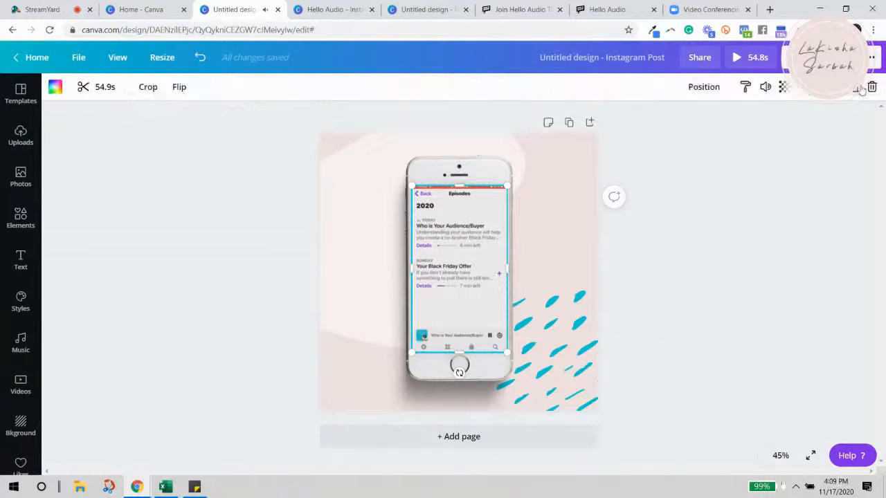
# Pause the clip, select the phone photo together with its video, and rotate both slightly counterclockwise.
pyautogui.click(460, 268)
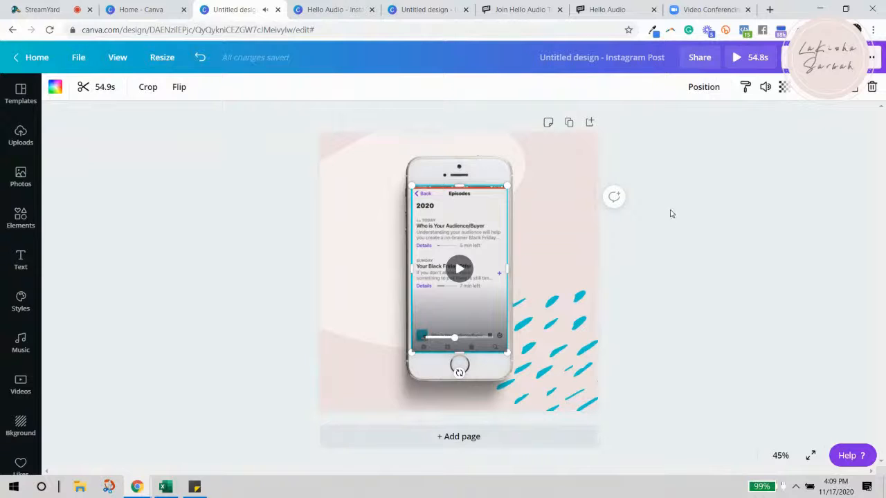
pyautogui.moveTo(625, 143); pyautogui.dragTo(478, 435)
pyautogui.moveTo(369, 162); pyautogui.dragTo(361, 154)
pyautogui.moveTo(533, 413); pyautogui.dragTo(538, 414)
pyautogui.click(738, 350)
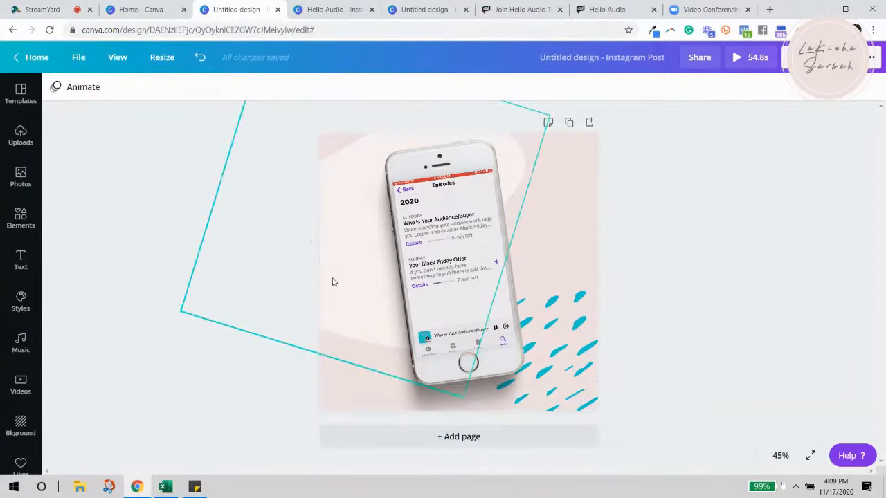
# Compare the mockup with the finished Hello Audio design and replay the phone video from 0.0 s.
pyautogui.click(337, 9)
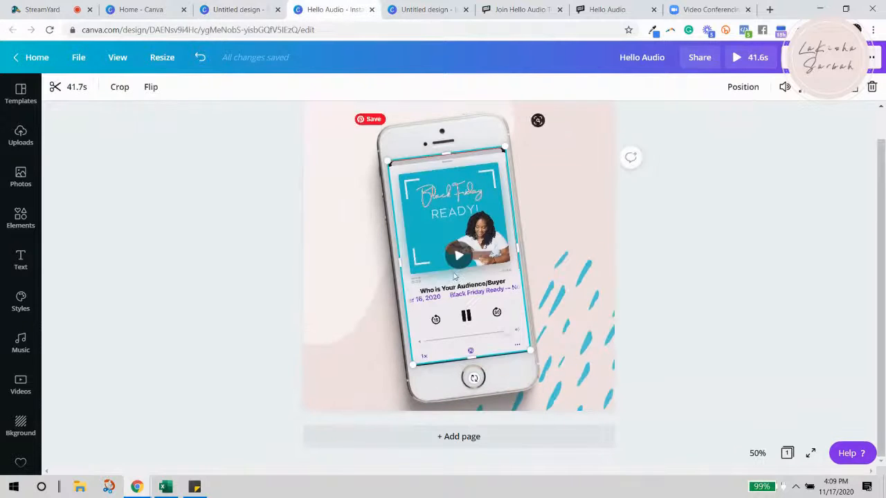
pyautogui.click(235, 9)
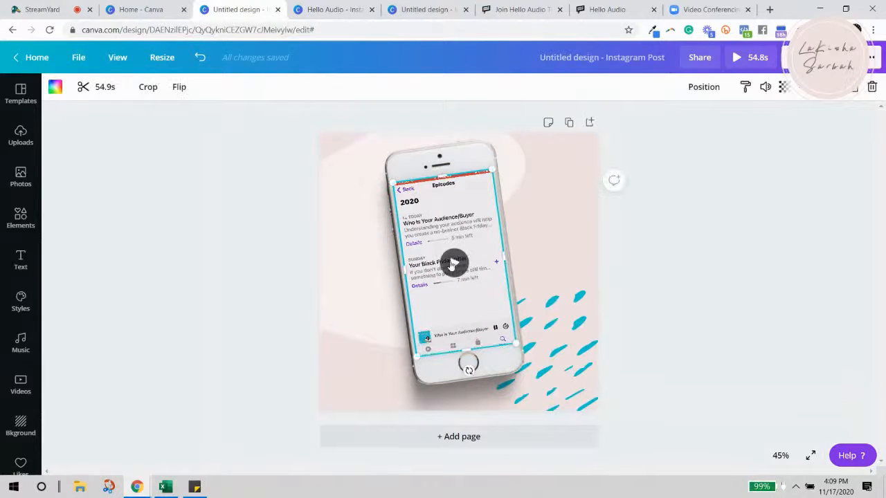
pyautogui.click(450, 265)
pyautogui.moveTo(458, 340); pyautogui.dragTo(429, 344)
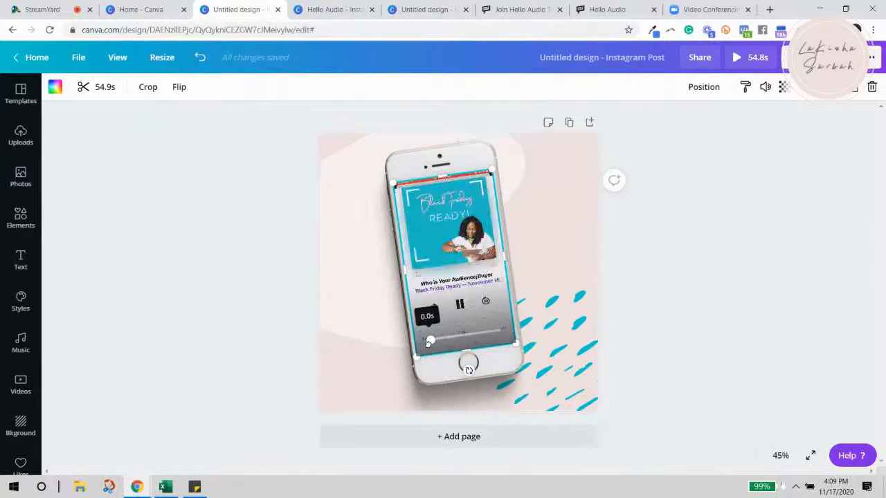
pyautogui.click(721, 311)
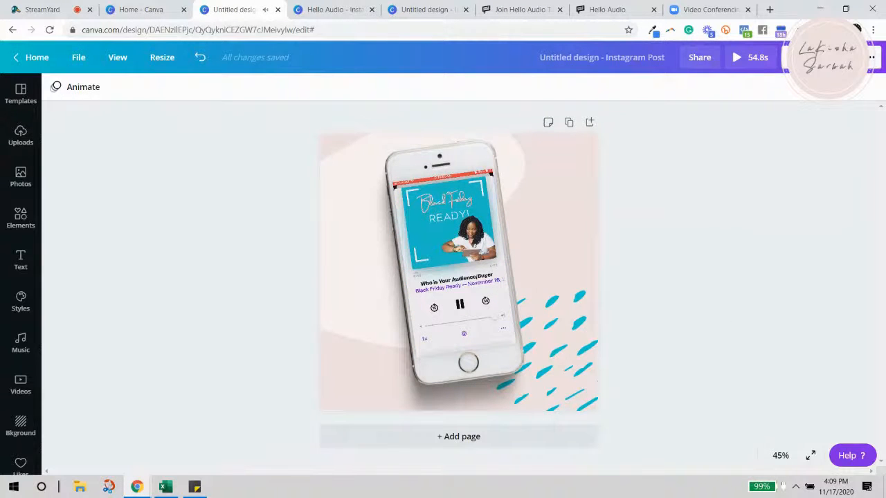
# Open the download settings for the design and choose MP4 Video as the file type.
pyautogui.click(815, 58)
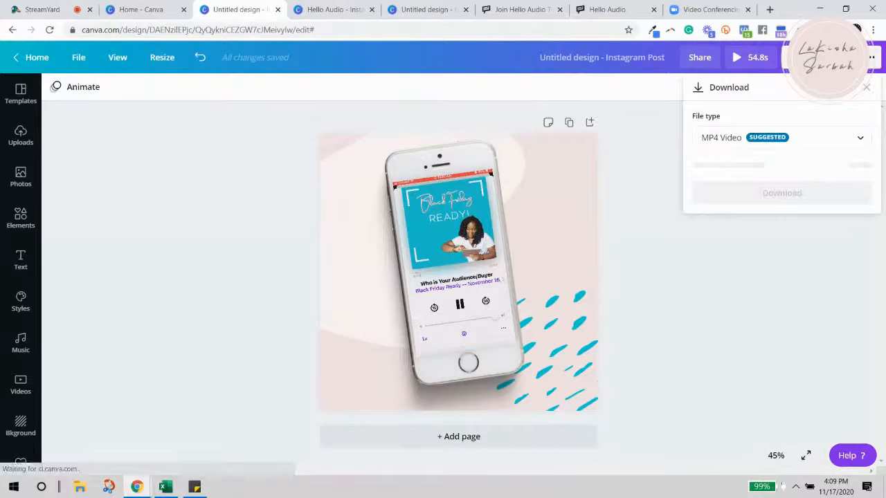
pyautogui.click(775, 137)
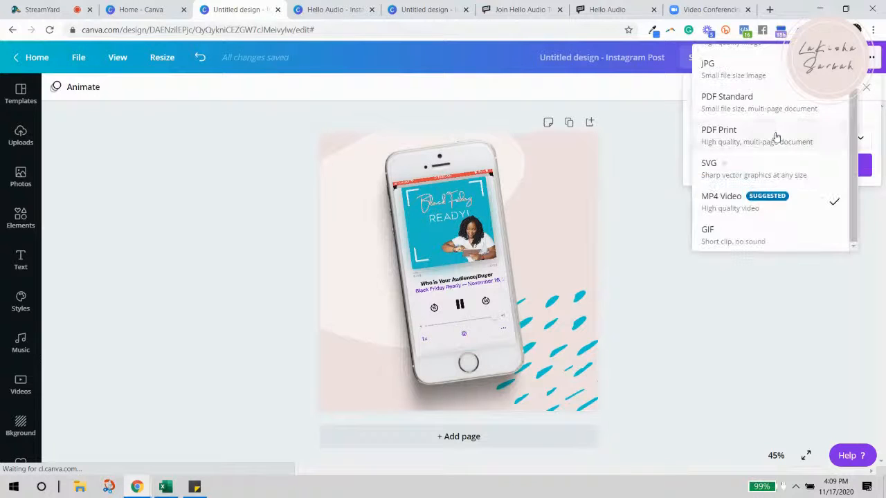
pyautogui.click(733, 208)
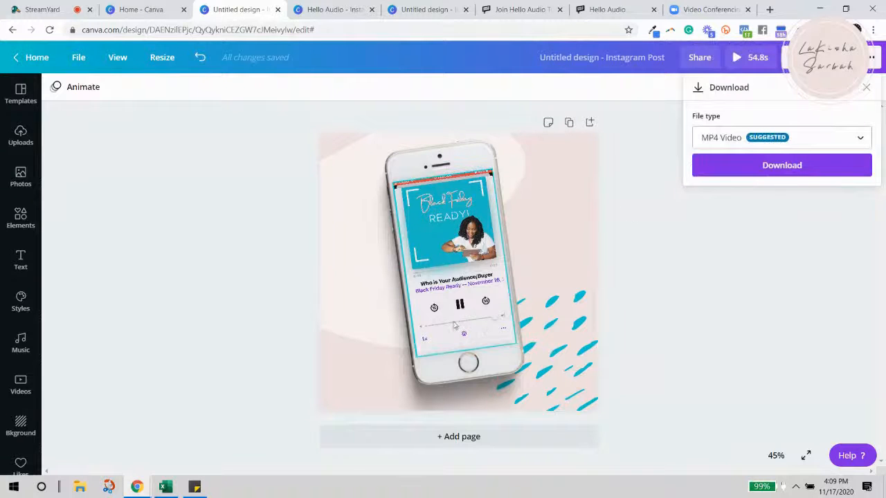
pyautogui.click(747, 144)
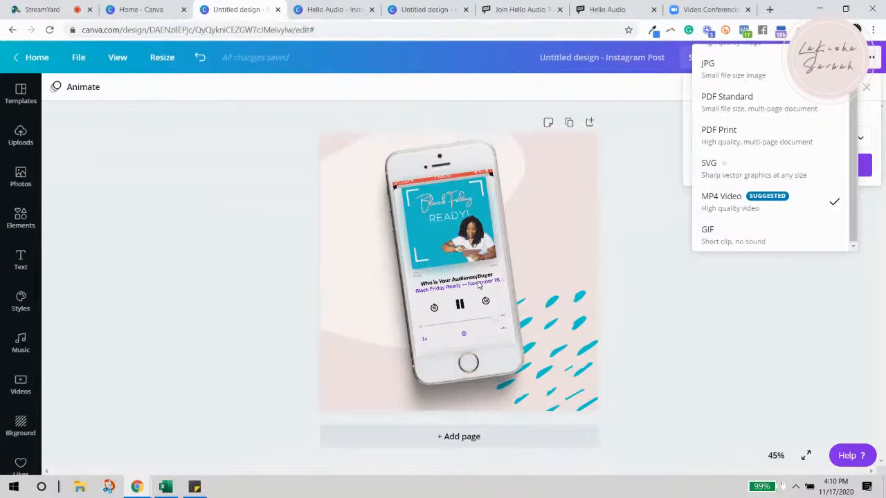
pyautogui.click(733, 200)
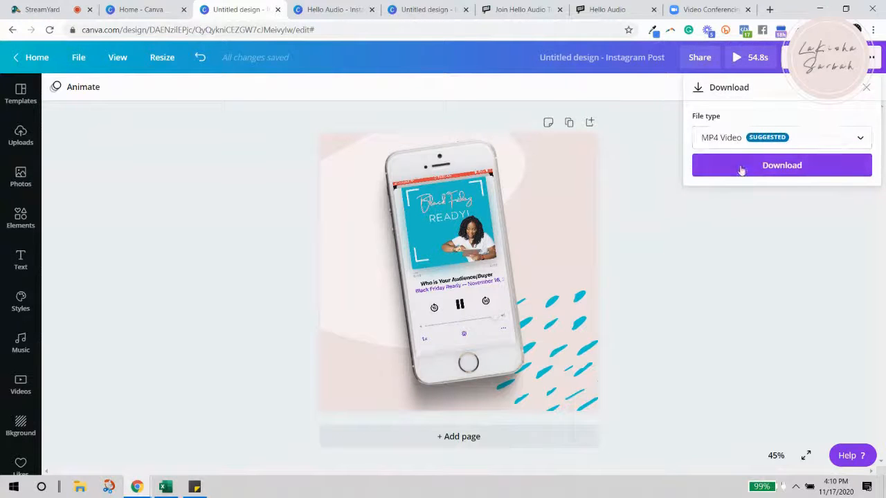
# Download the phone mockup design as an MP4 video.
pyautogui.click(739, 164)
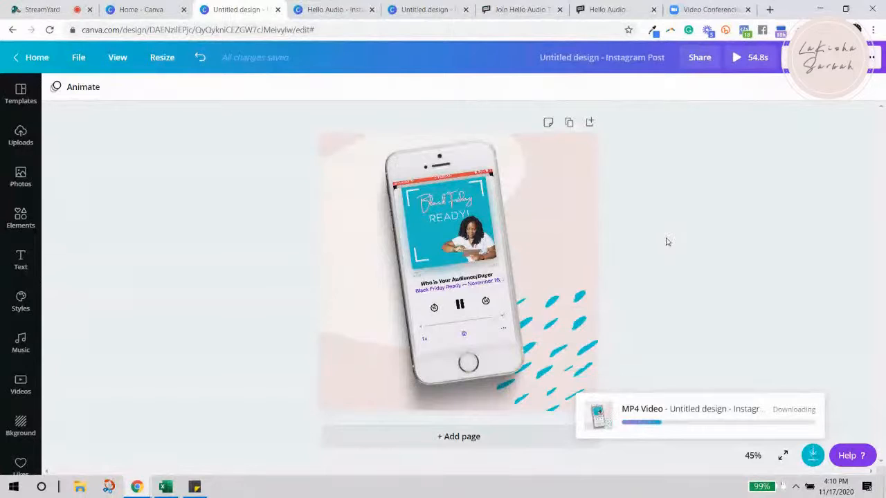
# Switch to the Hello Audio feed, open its public subscribe link and view the podcast player options and QR code.
pyautogui.click(625, 7)
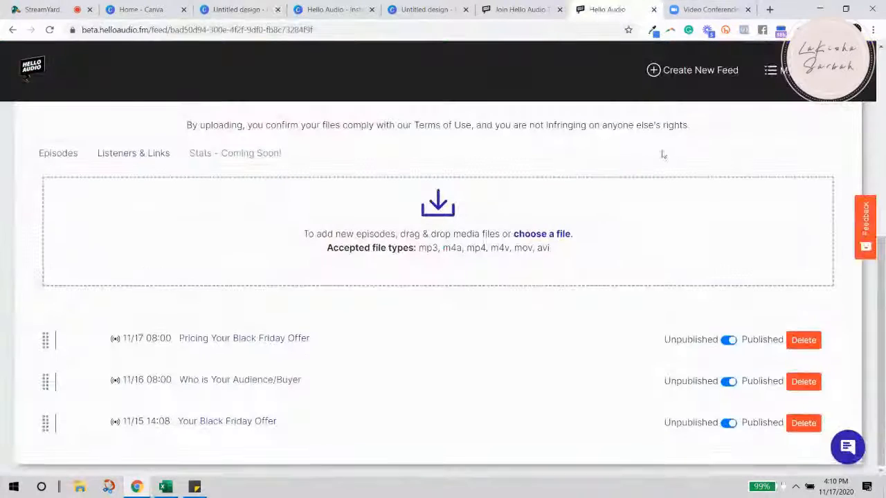
pyautogui.scroll(5, 662, 153)
pyautogui.click(459, 281)
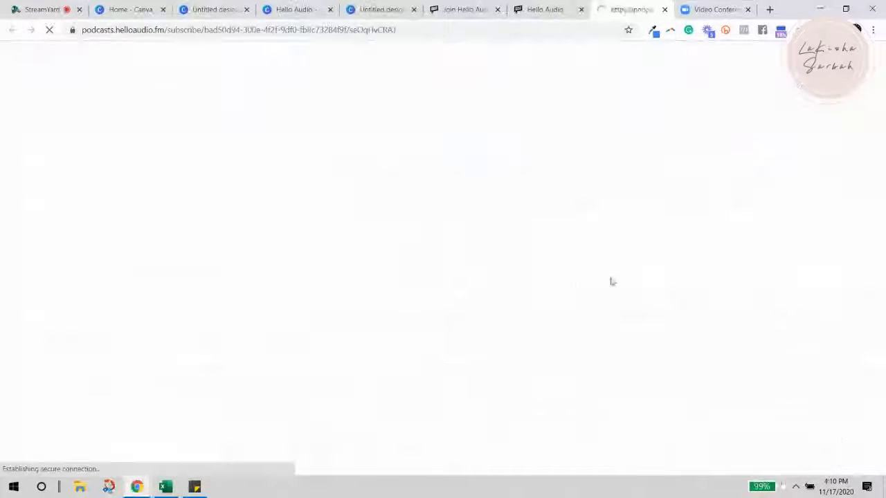
pyautogui.scroll(-2, 317, 312)
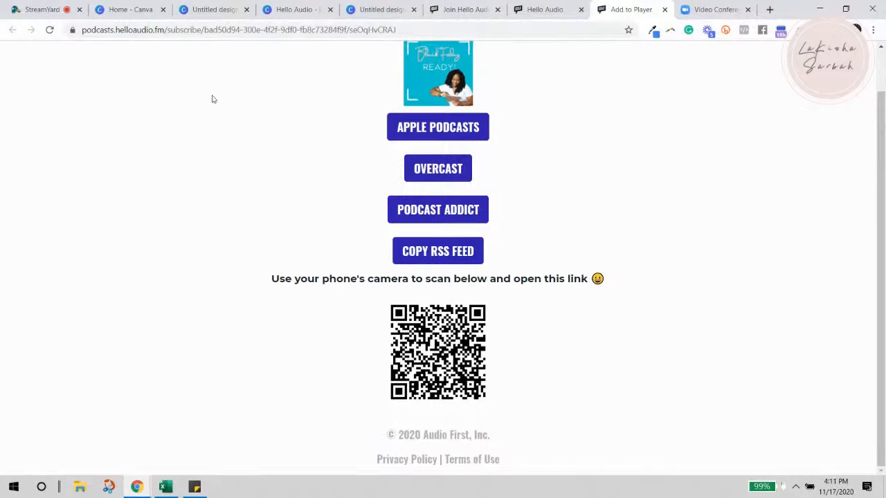
# Check the mockup's download progress in Canva, and switch to StreamYard to remove the shared screen from the live broadcast.
pyautogui.click(204, 9)
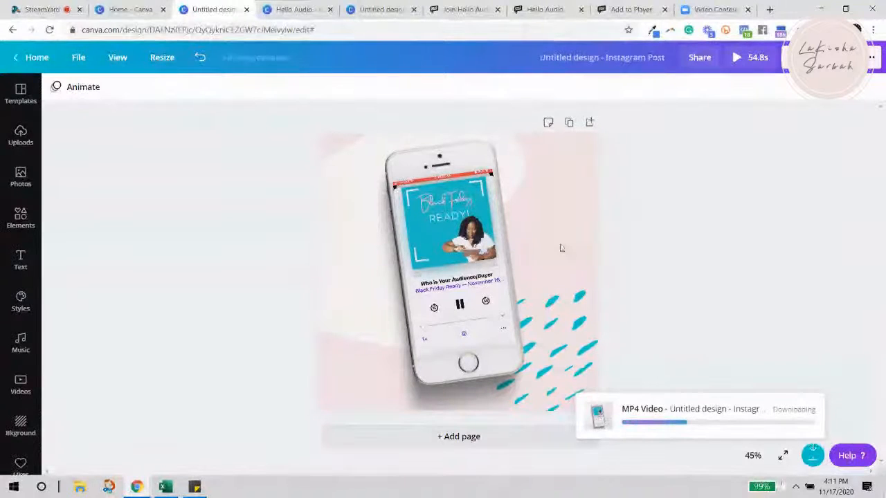
pyautogui.click(48, 9)
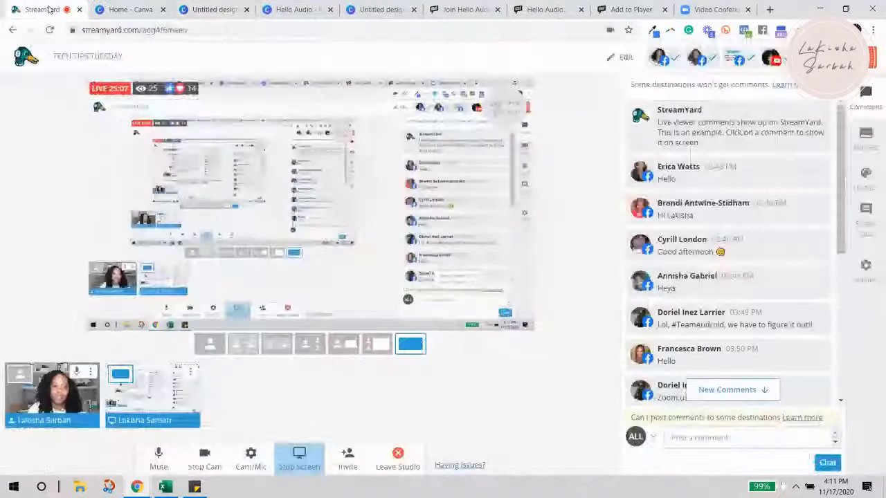
pyautogui.moveTo(151, 399)
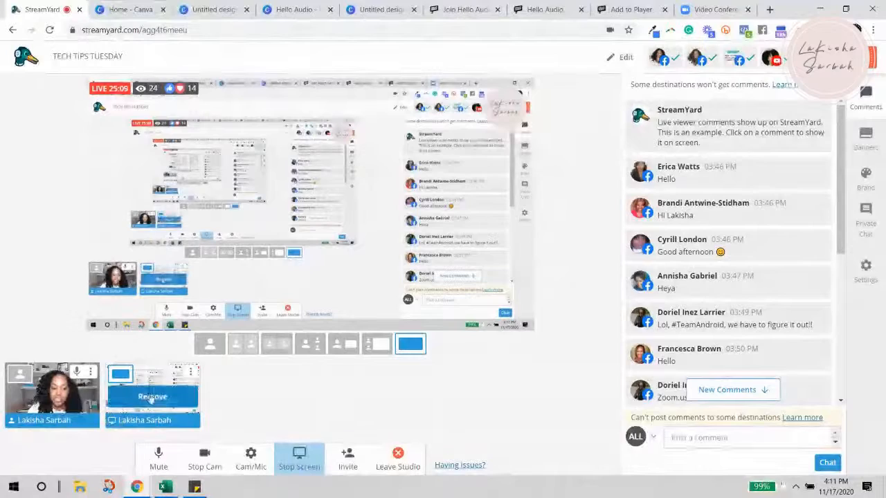
pyautogui.click(151, 399)
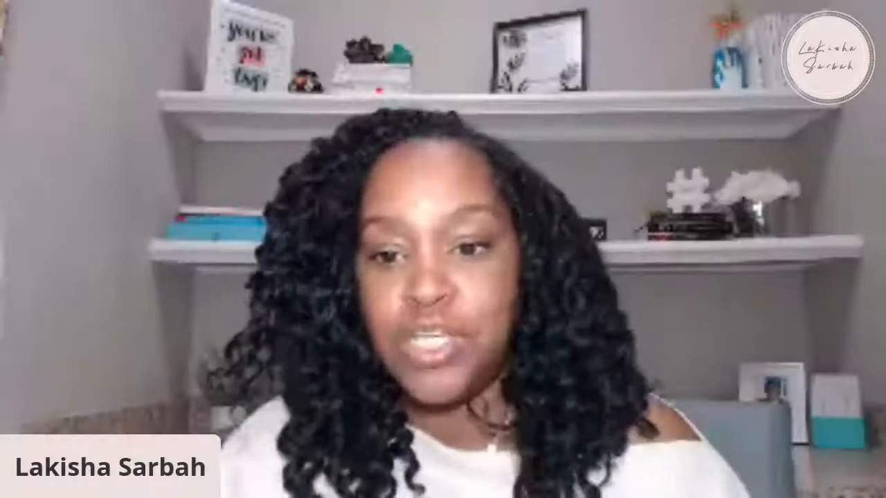